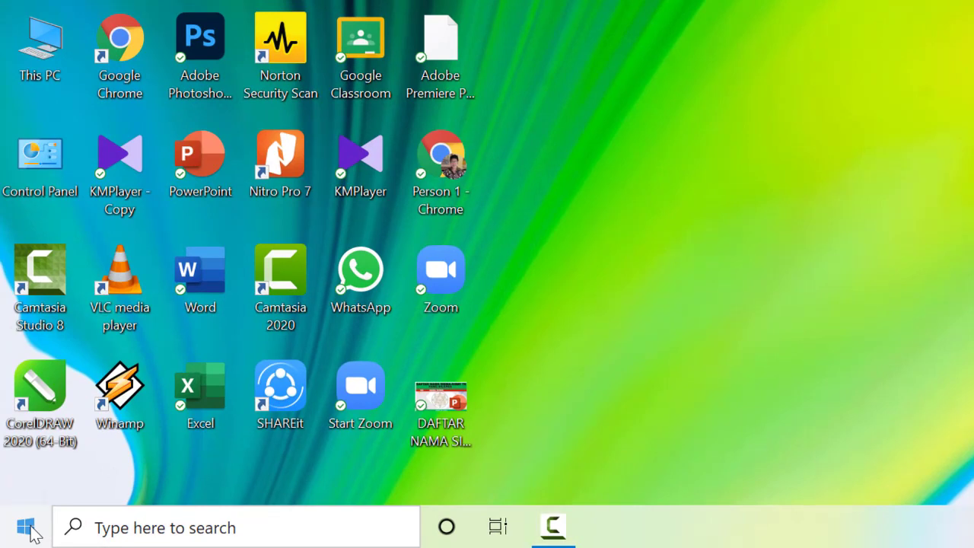
# Launch File Explorer using the Start button's shortcut list and return to the desktop.
pyautogui.rightClick(30, 526)
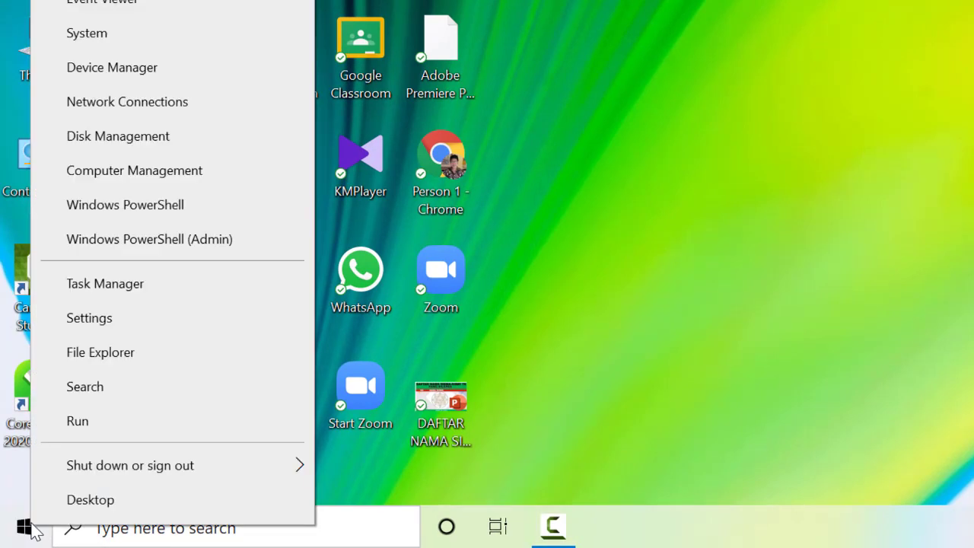
pyautogui.click(112, 359)
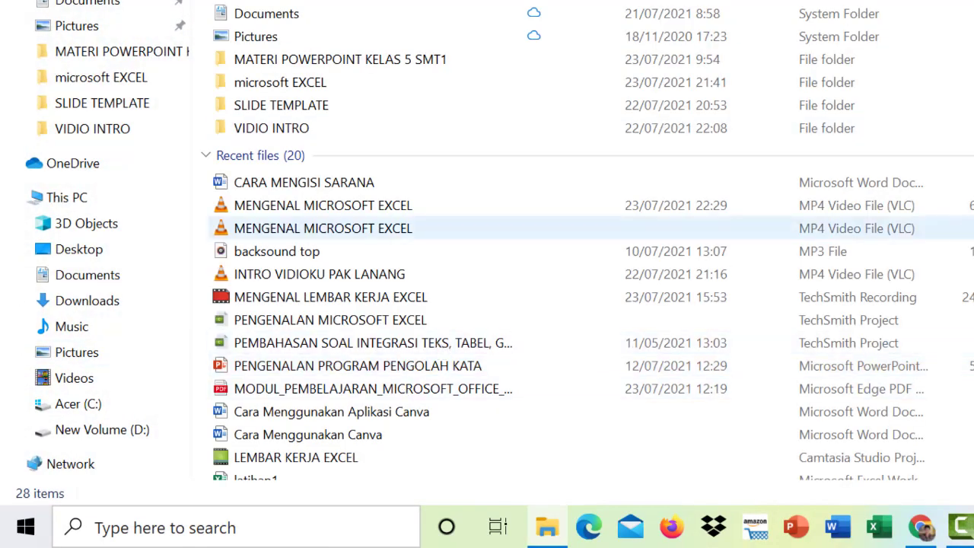
pyautogui.press('super+d')
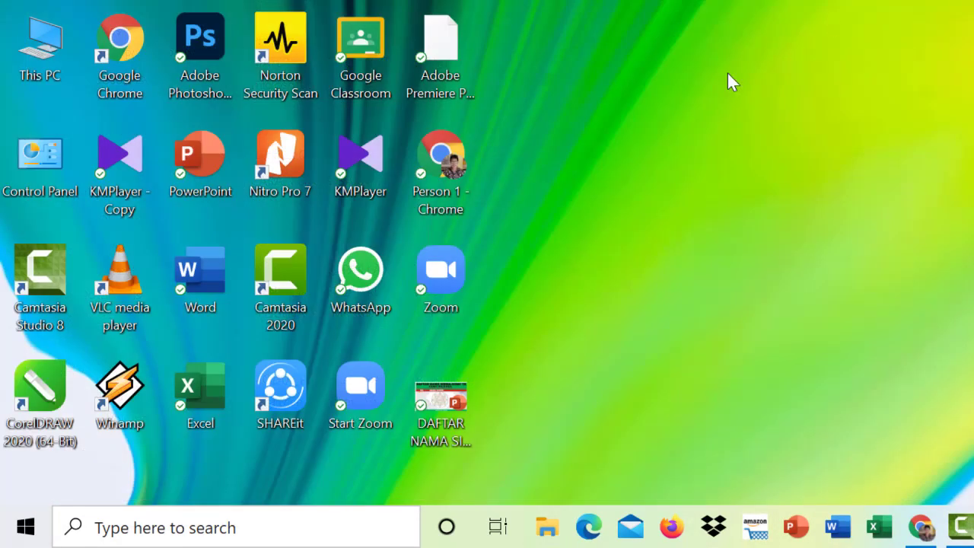
# Search Windows for "WINDOWS EX", open File Explorer from the matches, and close its window.
pyautogui.click(177, 527)
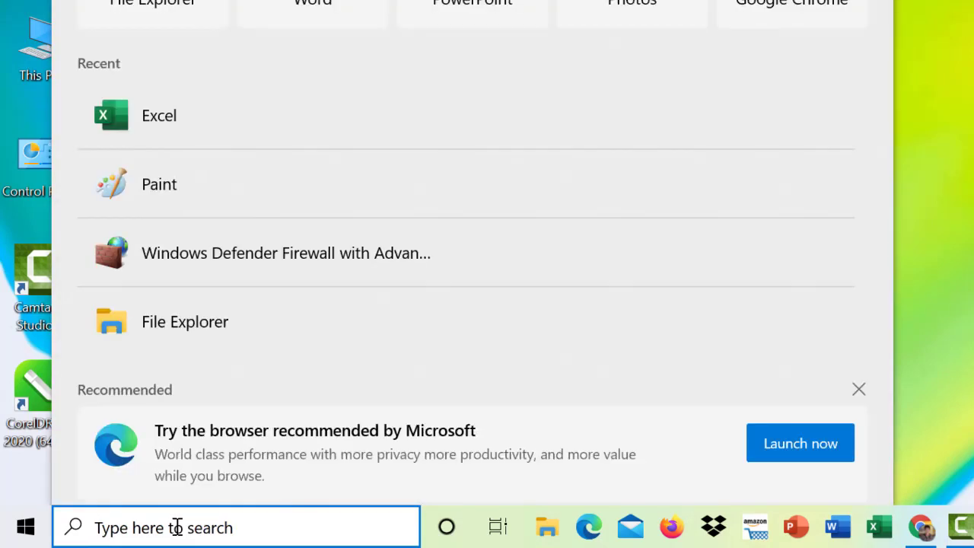
pyautogui.write('E')
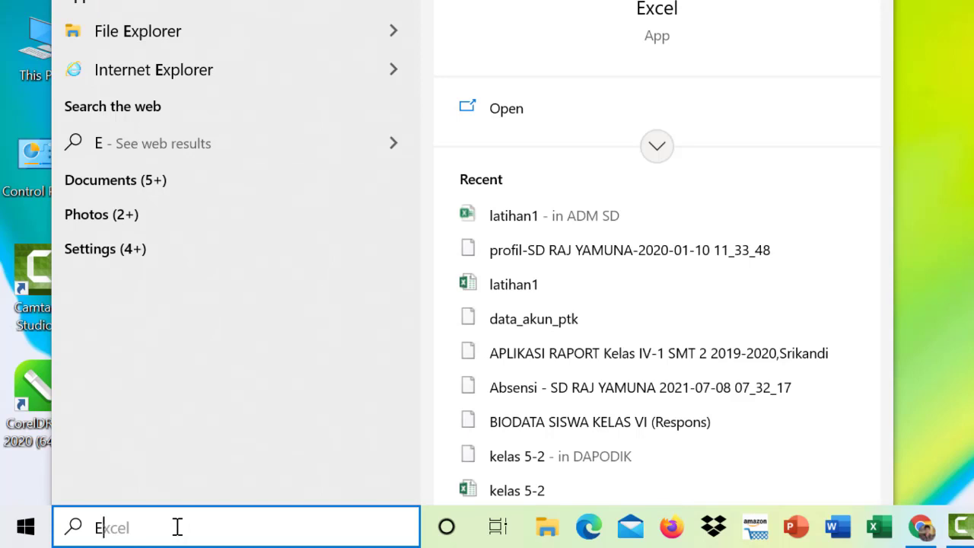
pyautogui.write('P')
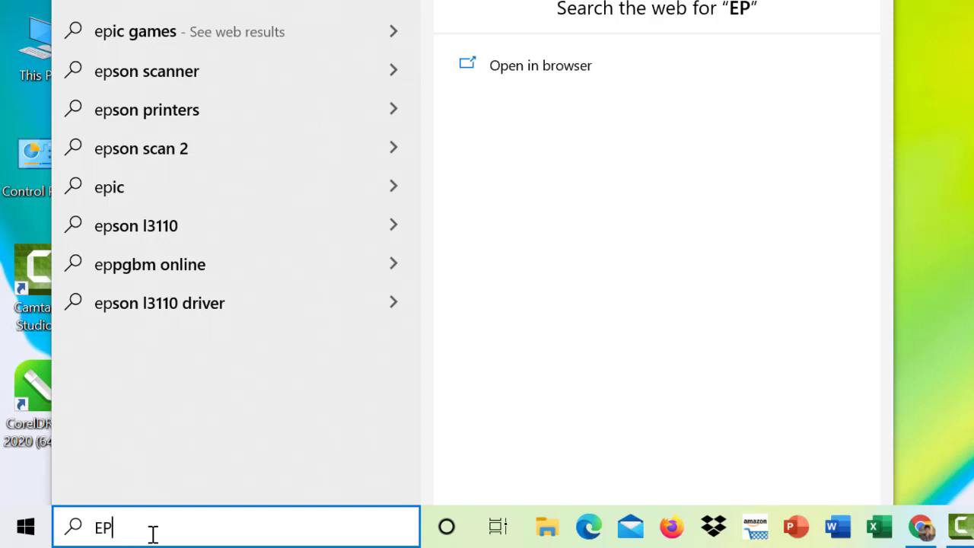
pyautogui.moveTo(152, 533); pyautogui.dragTo(79, 531)
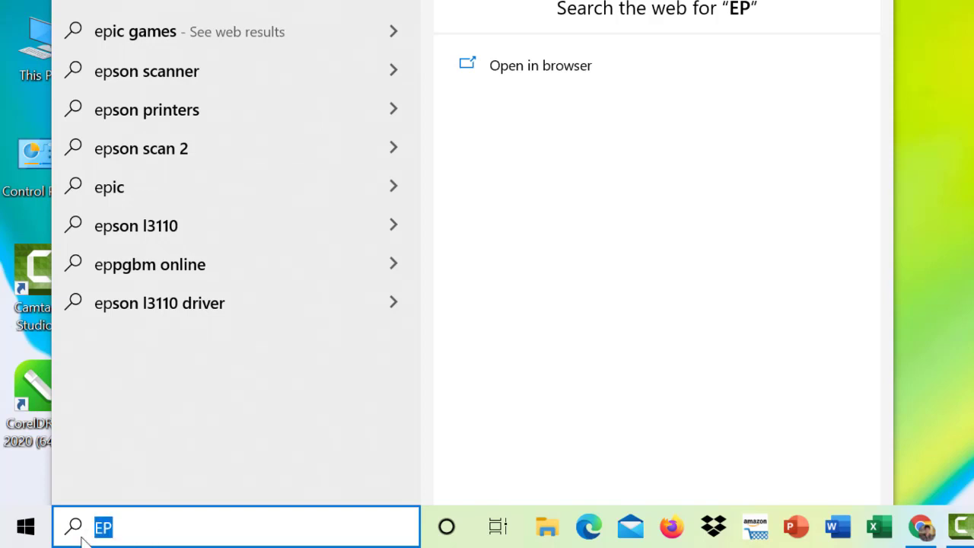
pyautogui.write('WINDOW')
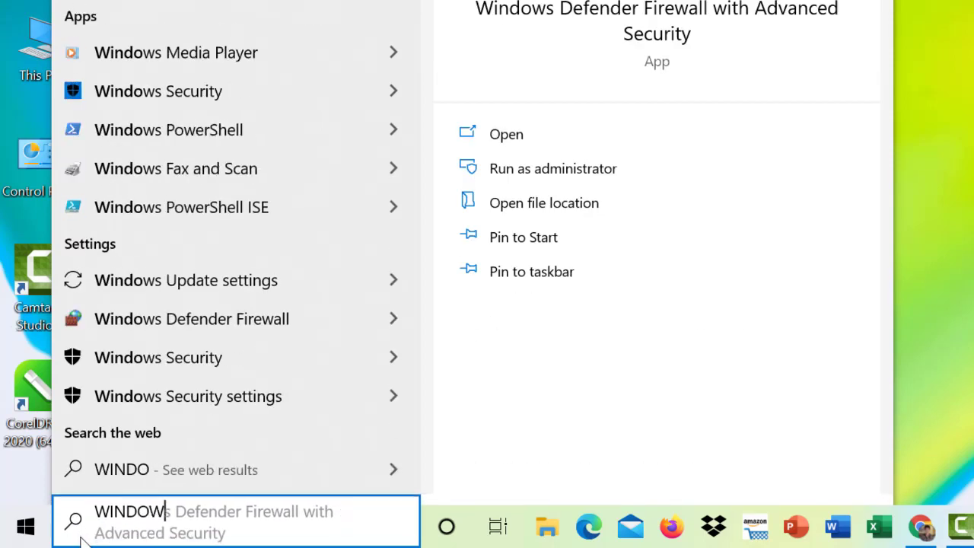
pyautogui.write('S E')
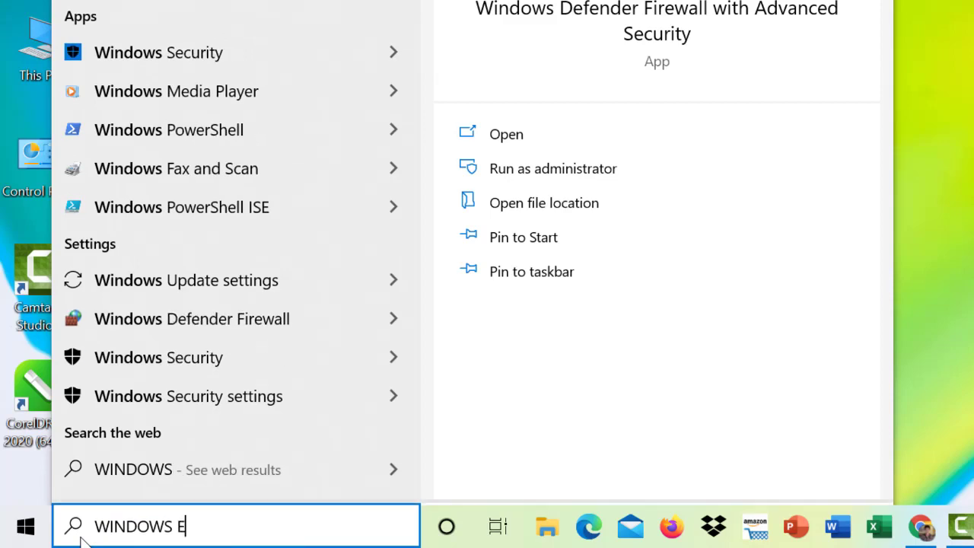
pyautogui.write('X')
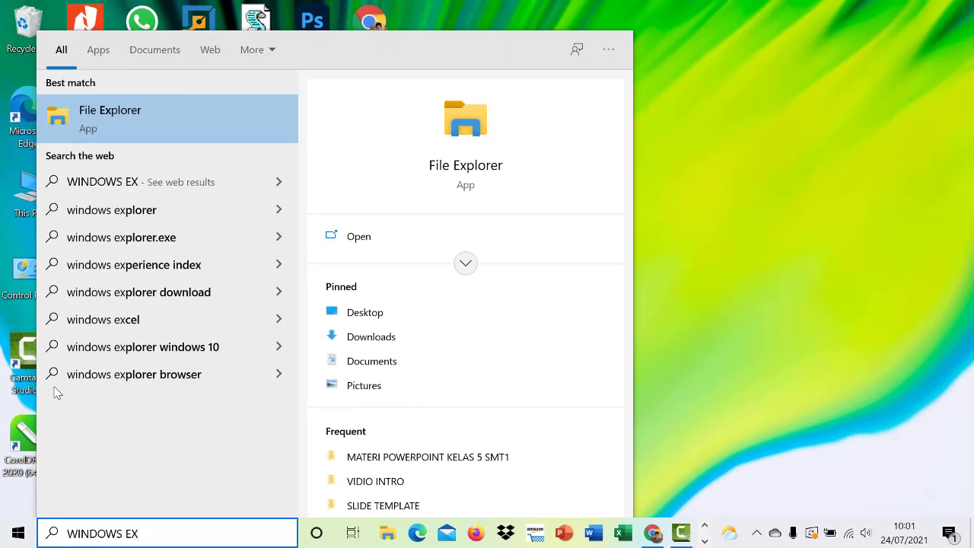
pyautogui.click(137, 127)
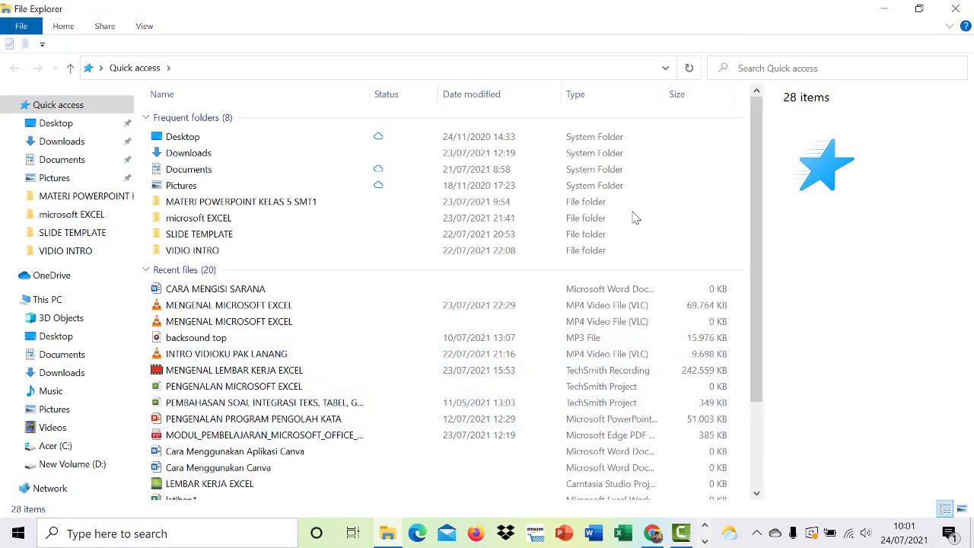
pyautogui.hotkey('alt', 'F4')
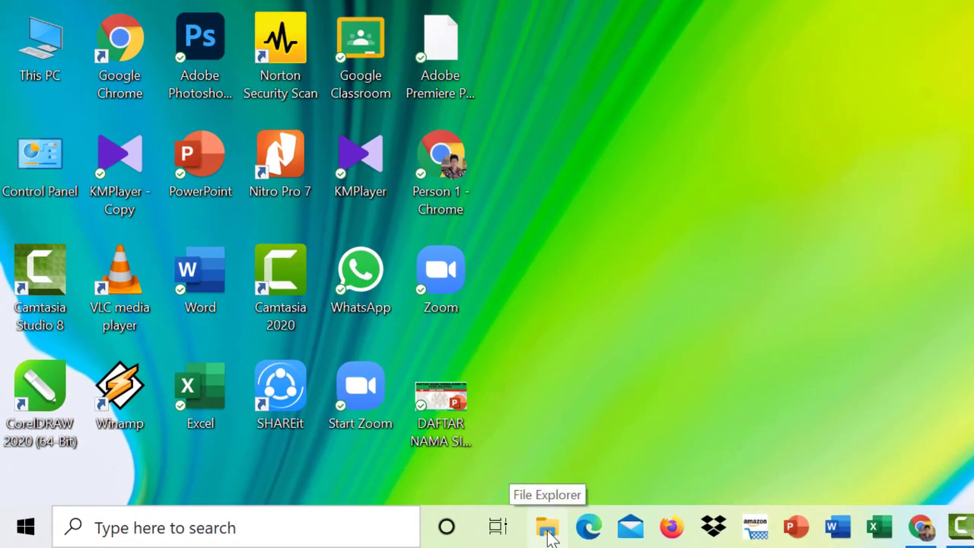
# Launch File Explorer from its pinned shortcut and close the window again.
pyautogui.click(548, 530)
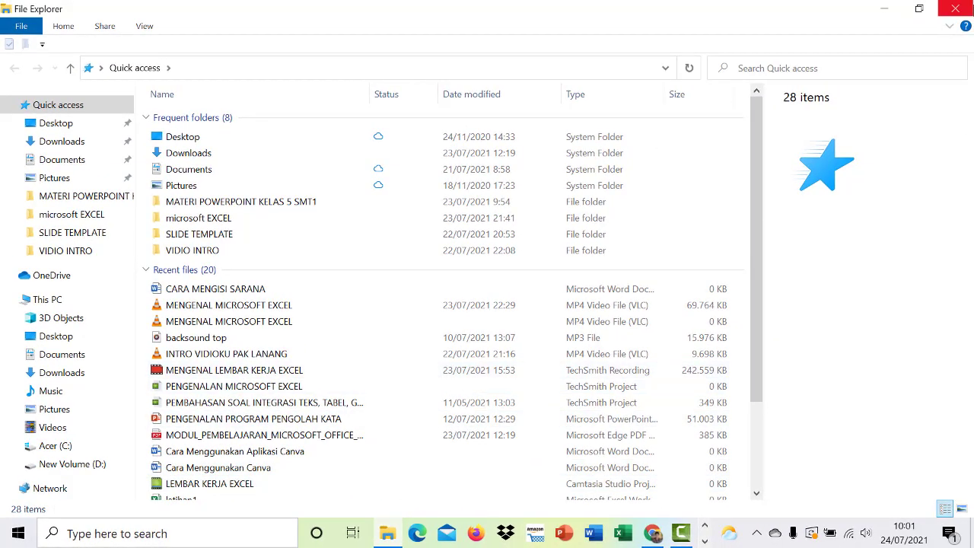
pyautogui.click(964, 9)
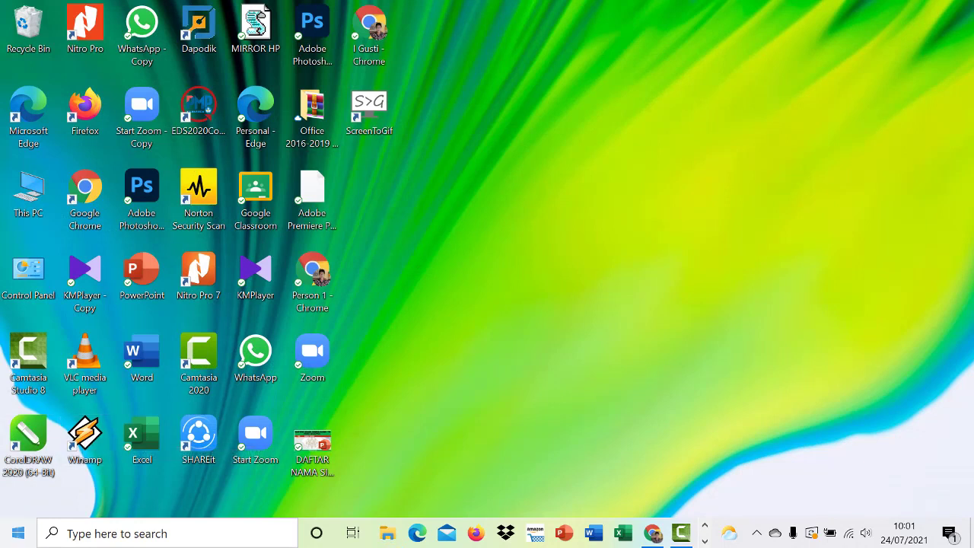
# Open File Explorer from the Windows System folder in the list of installed apps.
pyautogui.click(19, 533)
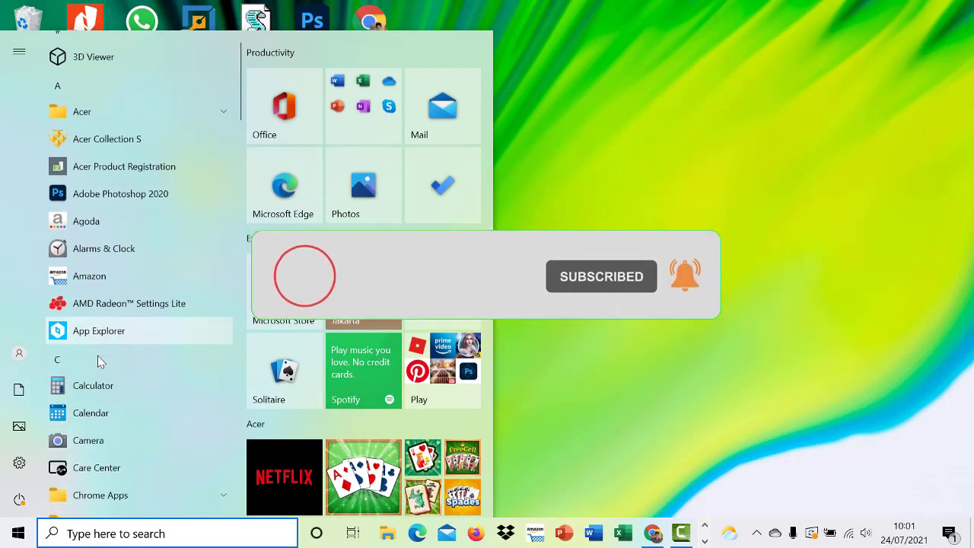
pyautogui.scroll(-10, 99, 359)
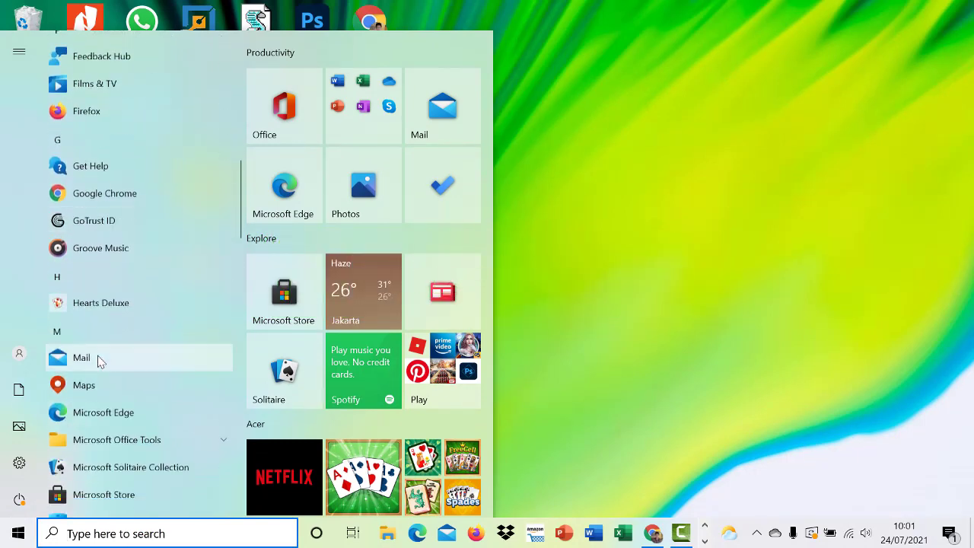
pyautogui.scroll(-5, 99, 361)
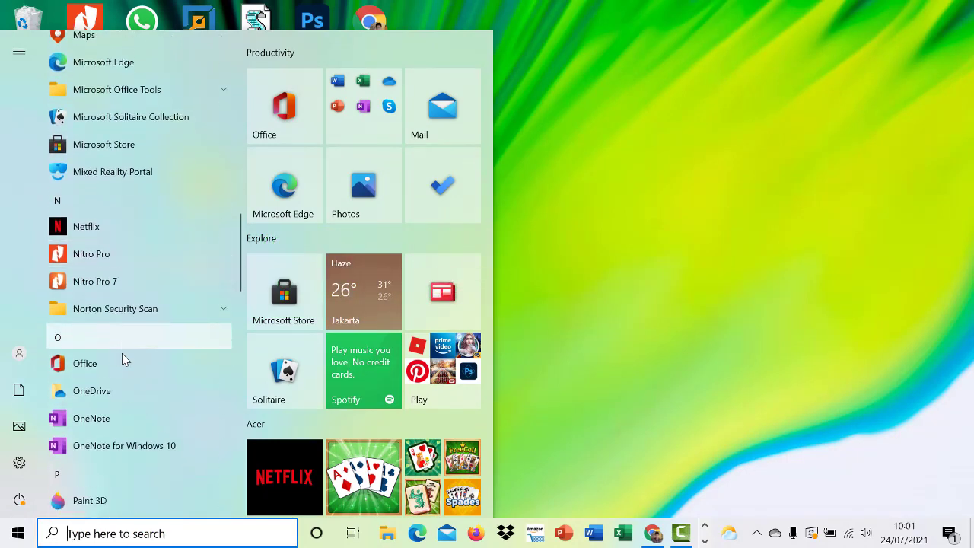
pyautogui.scroll(-7, 122, 354)
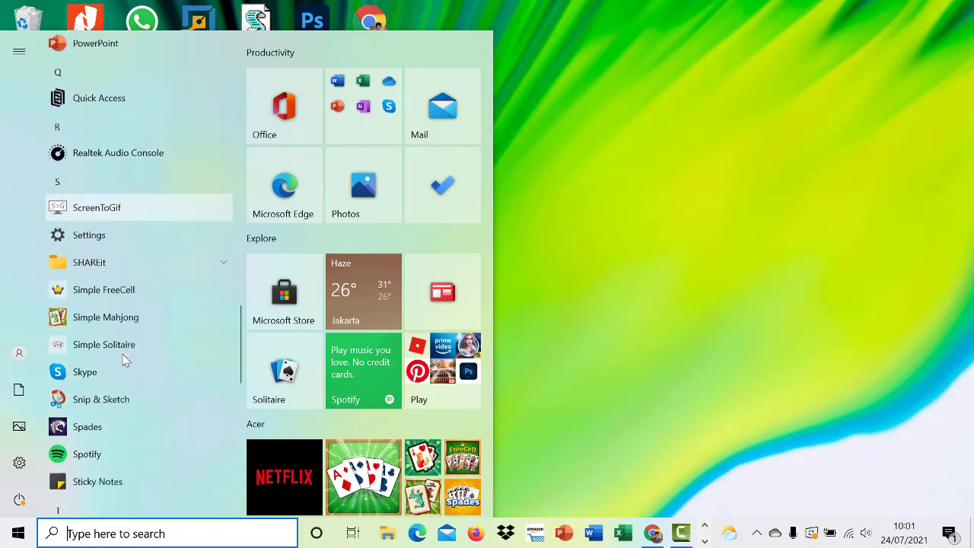
pyautogui.scroll(-10, 123, 357)
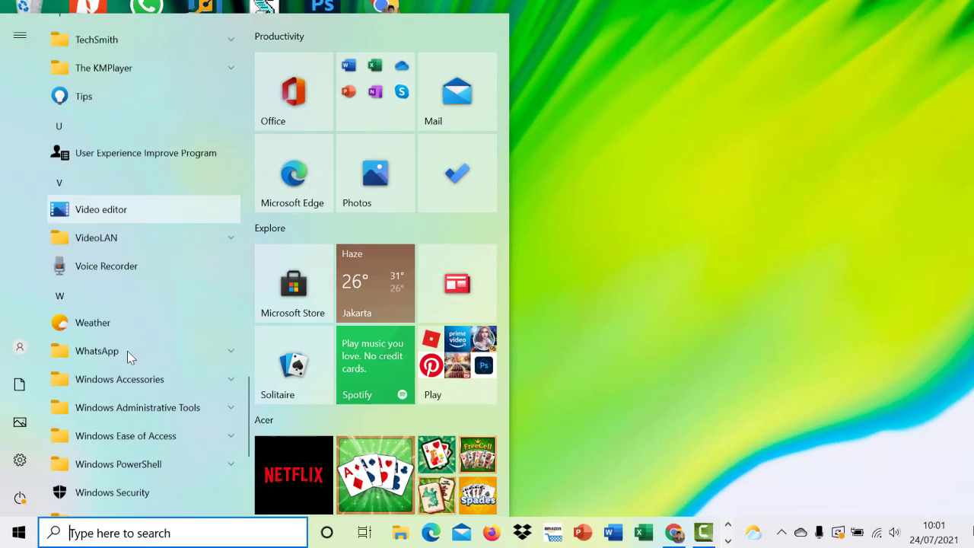
pyautogui.scroll(-5, 127, 350)
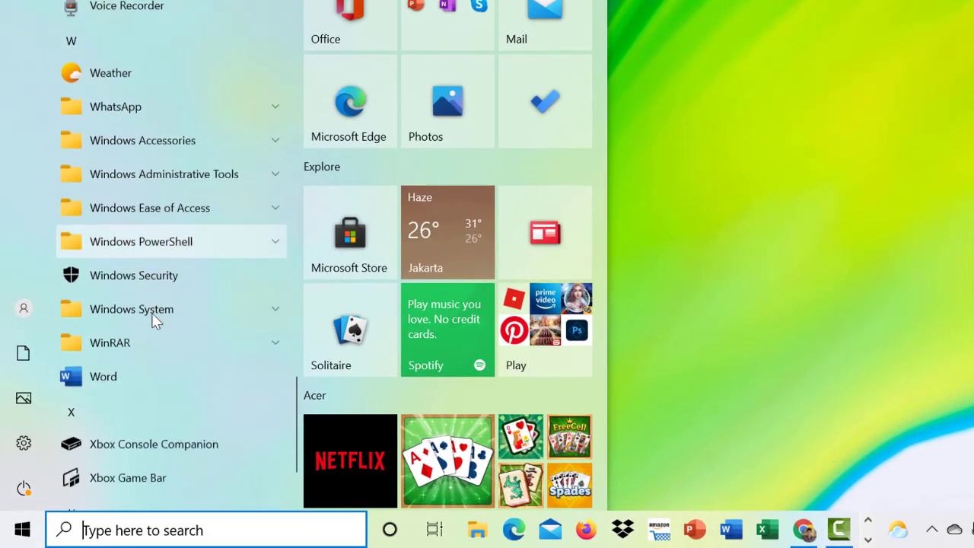
pyautogui.click(155, 301)
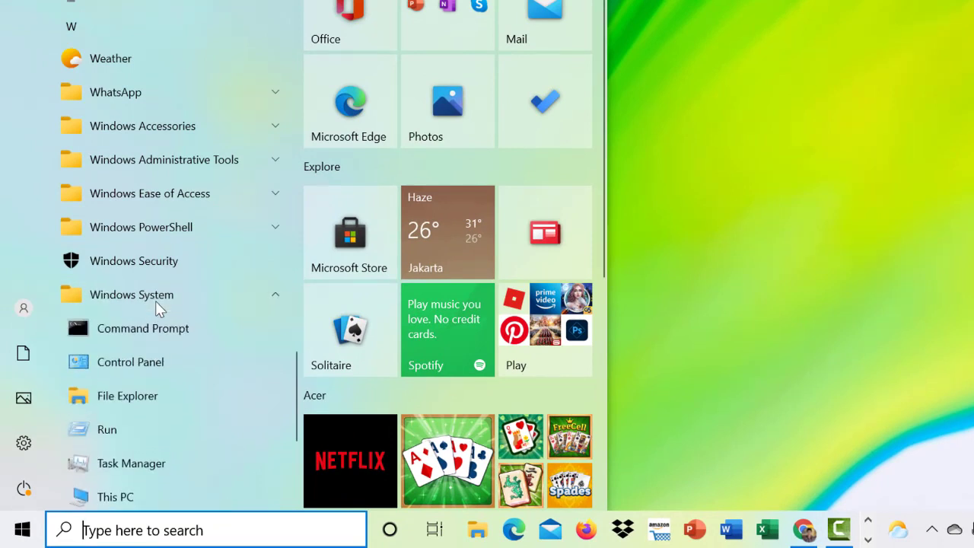
pyautogui.scroll(-1, 170, 338)
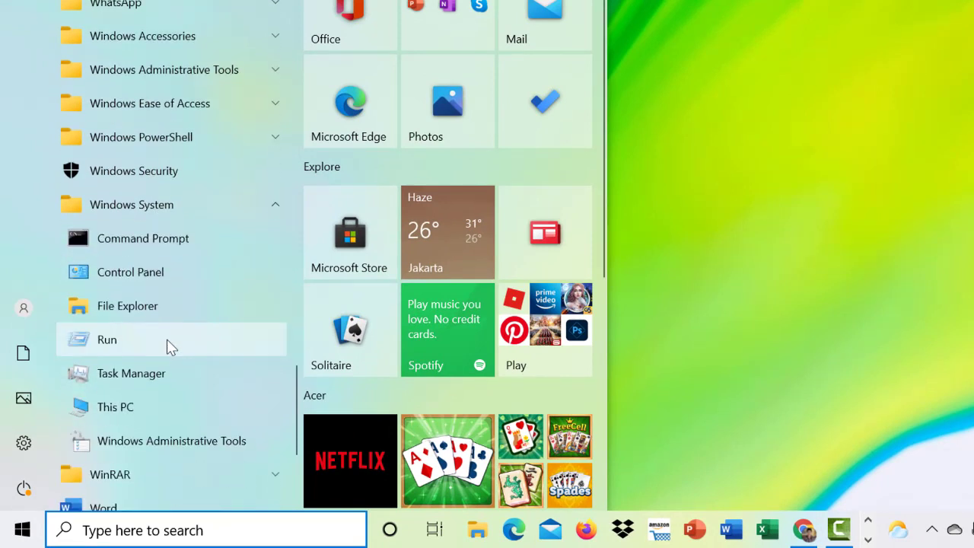
pyautogui.click(139, 311)
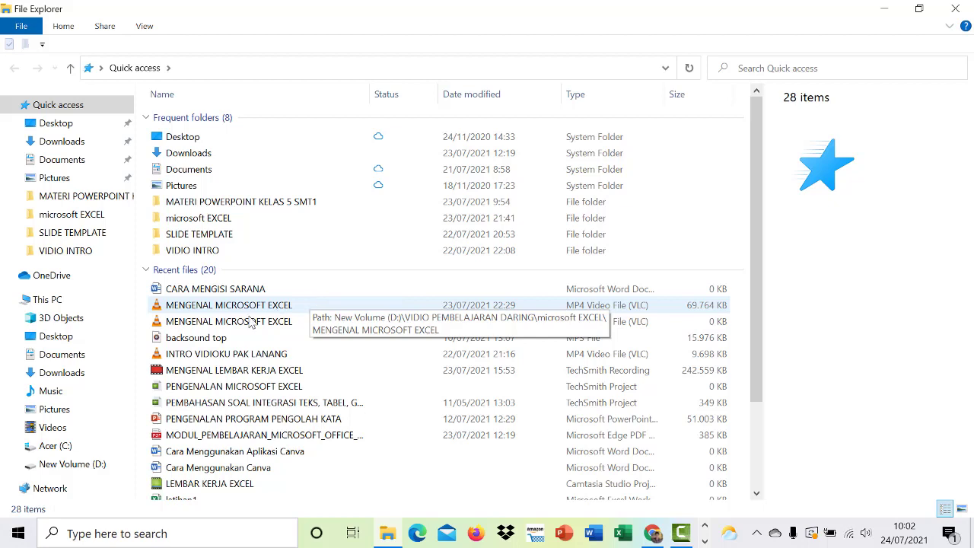
# Display the contents of New Volume (D:) and switch to USB Drive (E:) once it is connected.
pyautogui.click(81, 470)
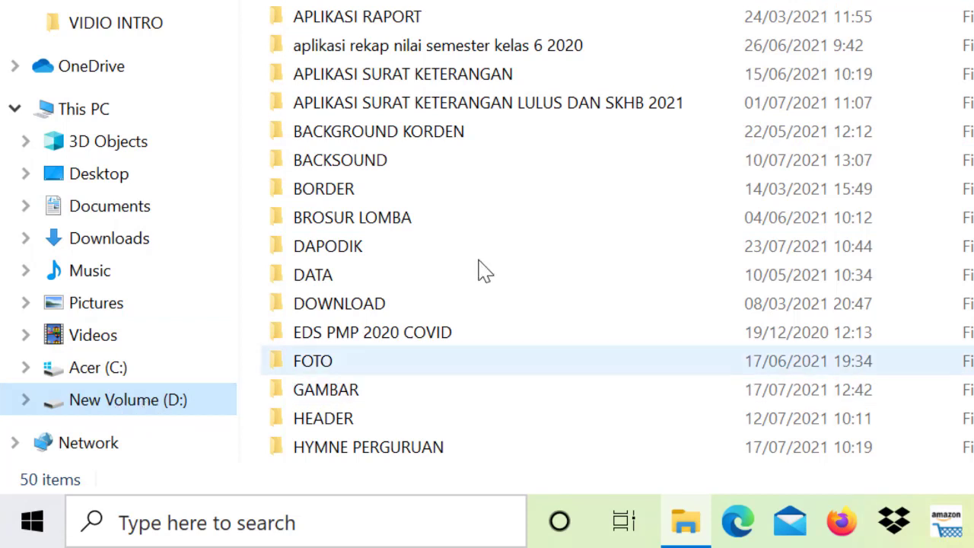
pyautogui.moveTo(597, 225)
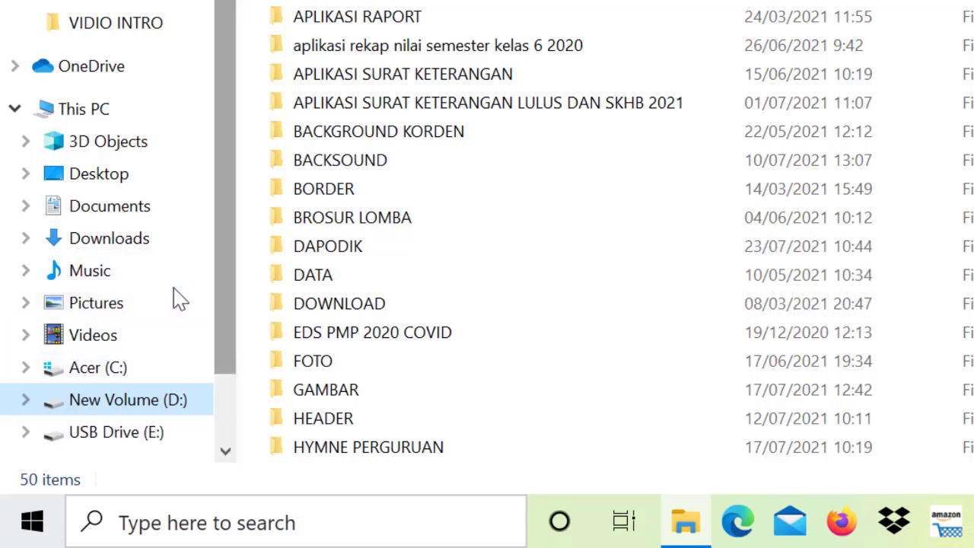
pyautogui.scroll(-3, 175, 296)
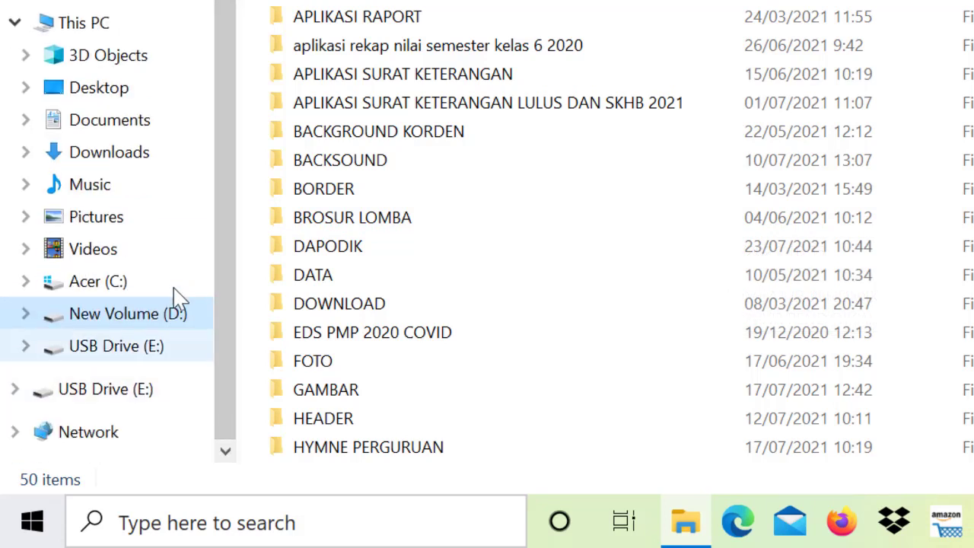
pyautogui.press('Down')
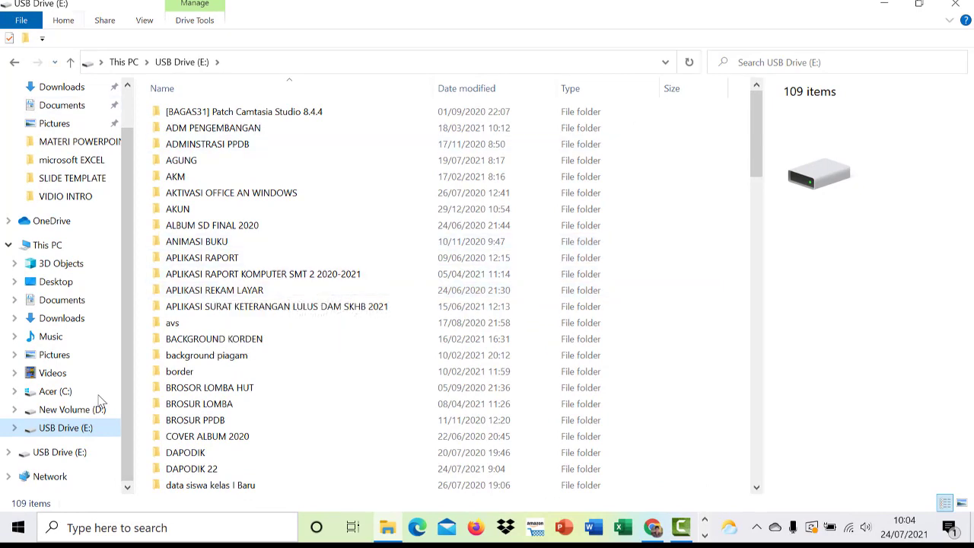
# Create a new folder at the top level of USB Drive (E:).
pyautogui.hotkey('alt', 'h')
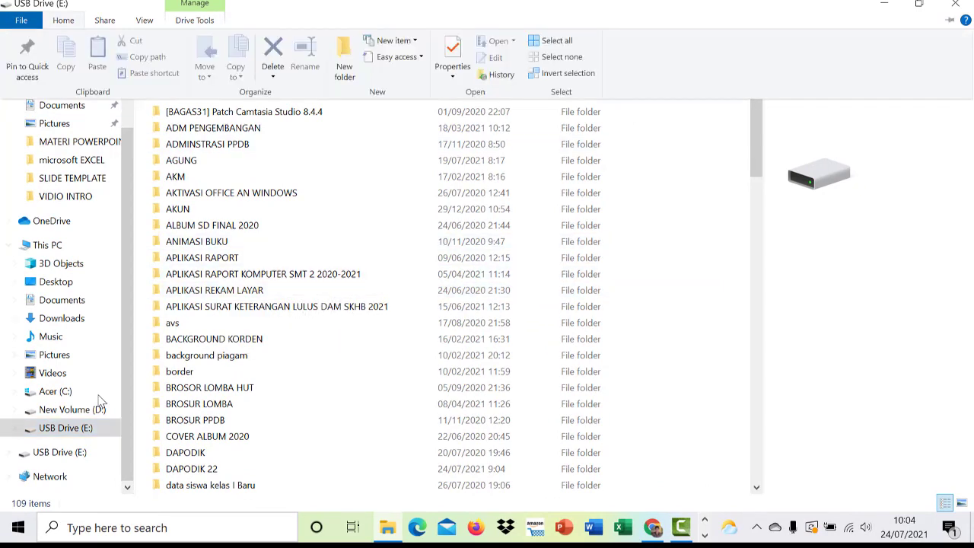
pyautogui.press('Tab')
pyautogui.press('Tab')
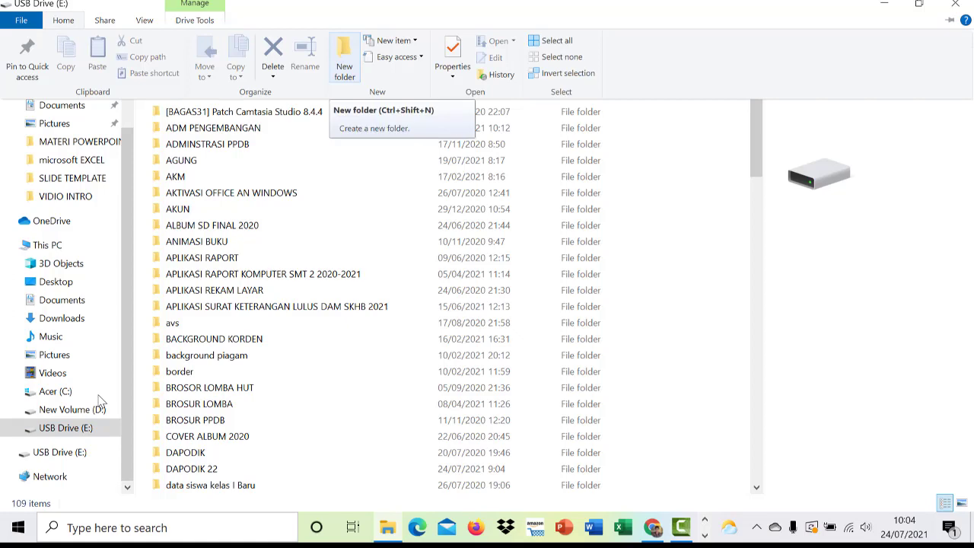
pyautogui.press('Return')
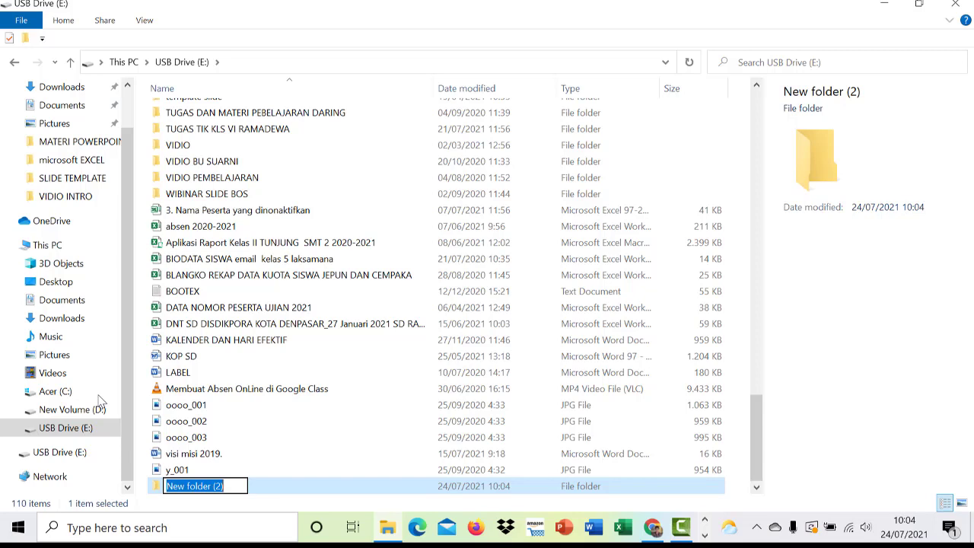
# Name the new folder TUGAS TIK in capital letters and open it.
pyautogui.press('capslock')
pyautogui.write('tugas')
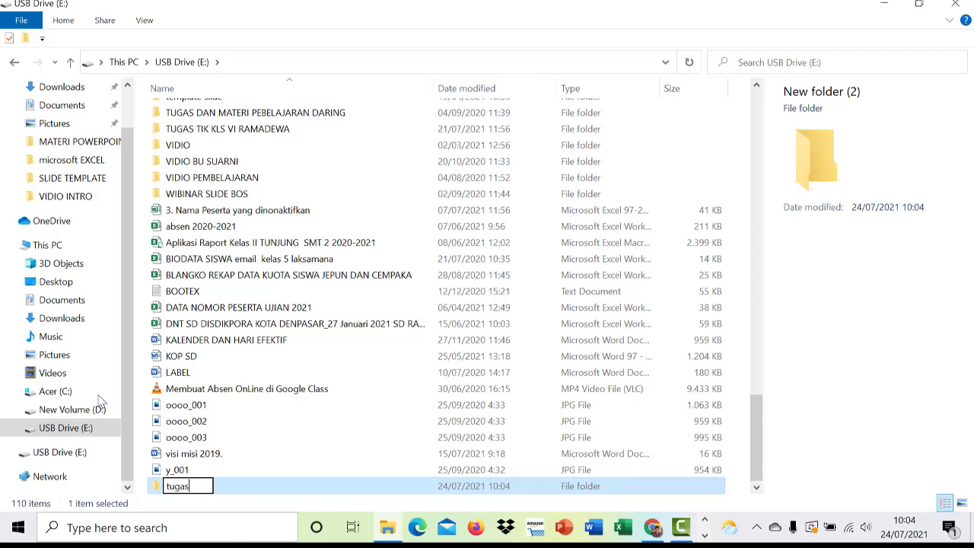
pyautogui.press('BackSpace')
pyautogui.press('BackSpace')
pyautogui.press('BackSpace')
pyautogui.press('BackSpace')
pyautogui.press('BackSpace')
pyautogui.press('capslock')
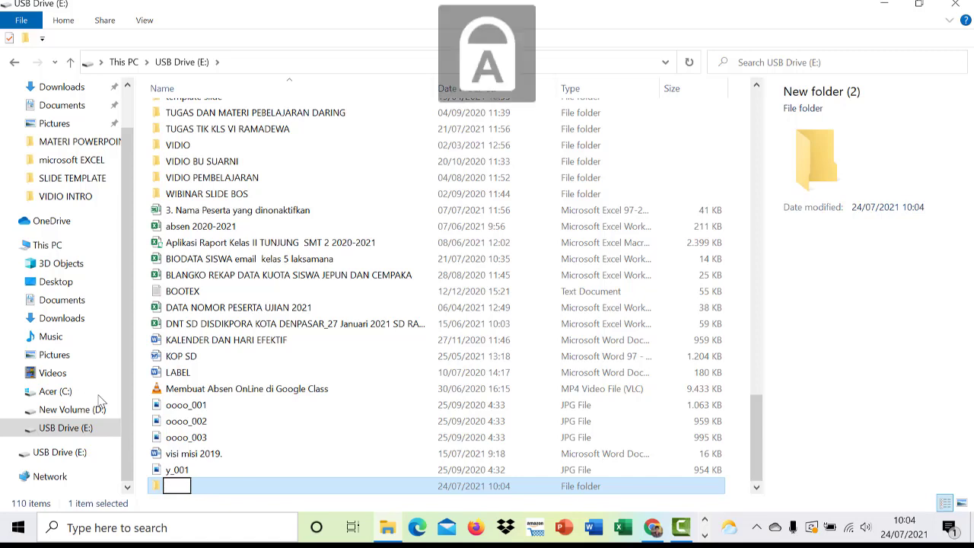
pyautogui.write('TUGAS TIK')
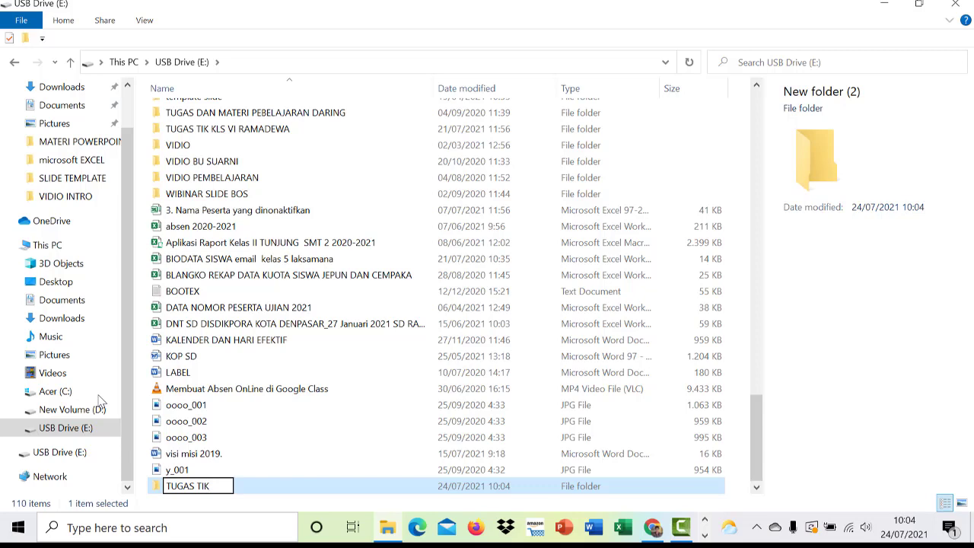
pyautogui.press('Return')
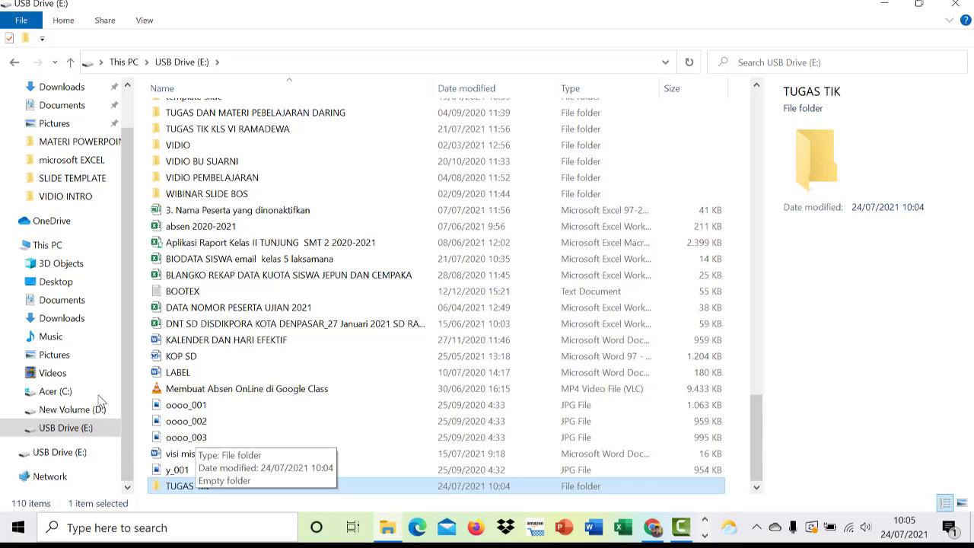
pyautogui.press('Return')
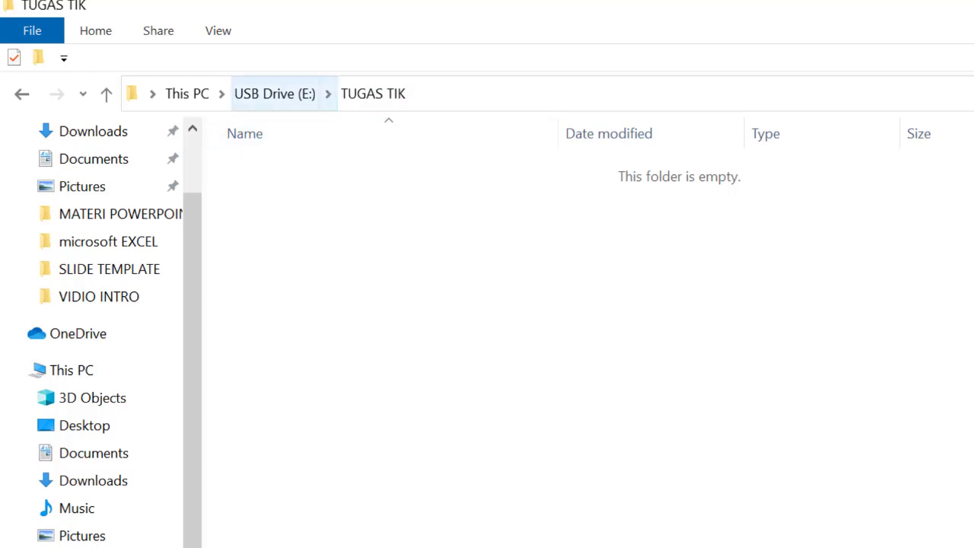
# Look through the top-level folders of USB Drive (E:), reopen TUGAS TIK and view the available folder commands.
pyautogui.click(275, 93)
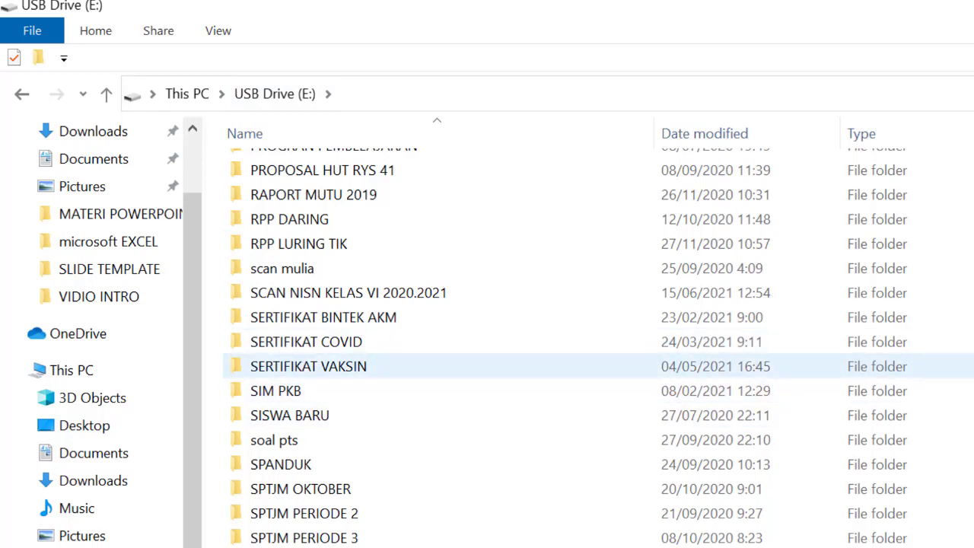
pyautogui.scroll(-1, 304, 377)
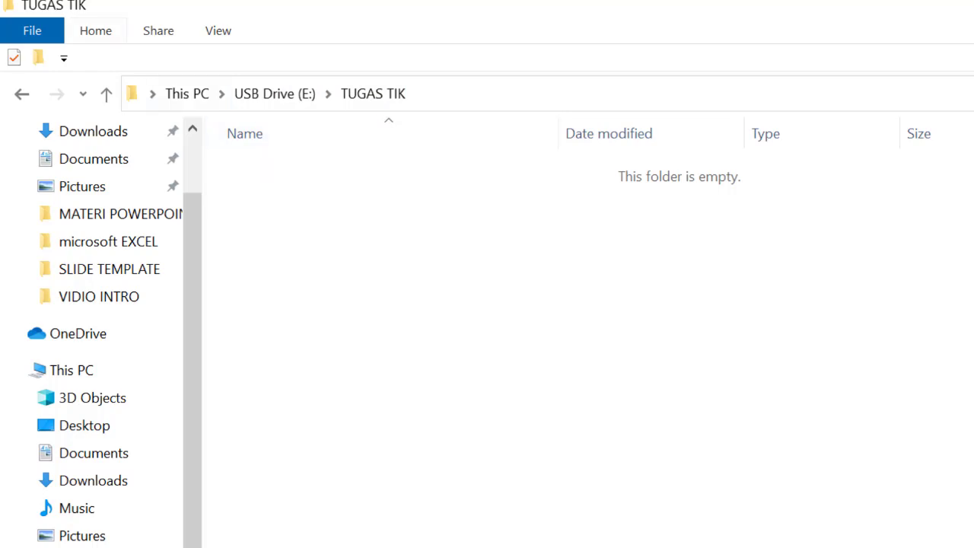
pyautogui.click(95, 30)
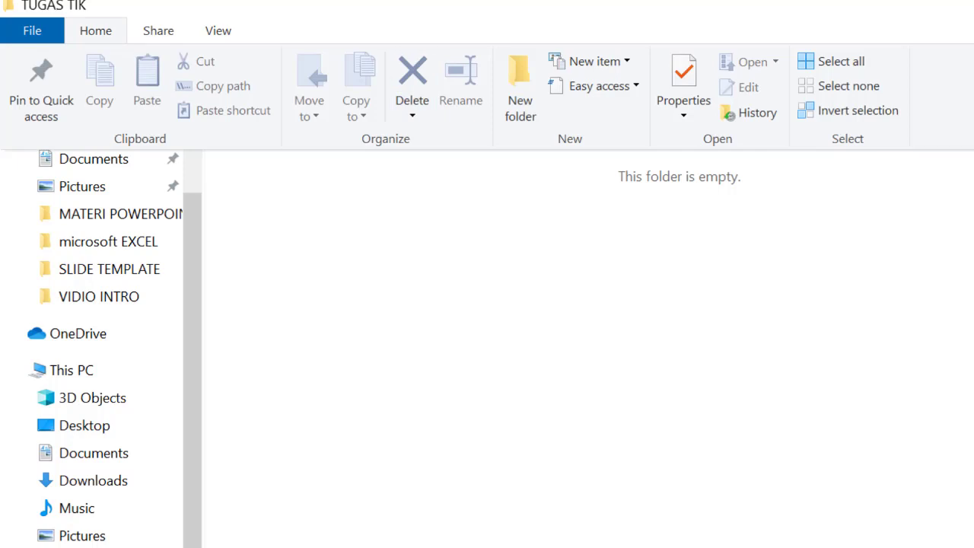
pyautogui.press('Escape')
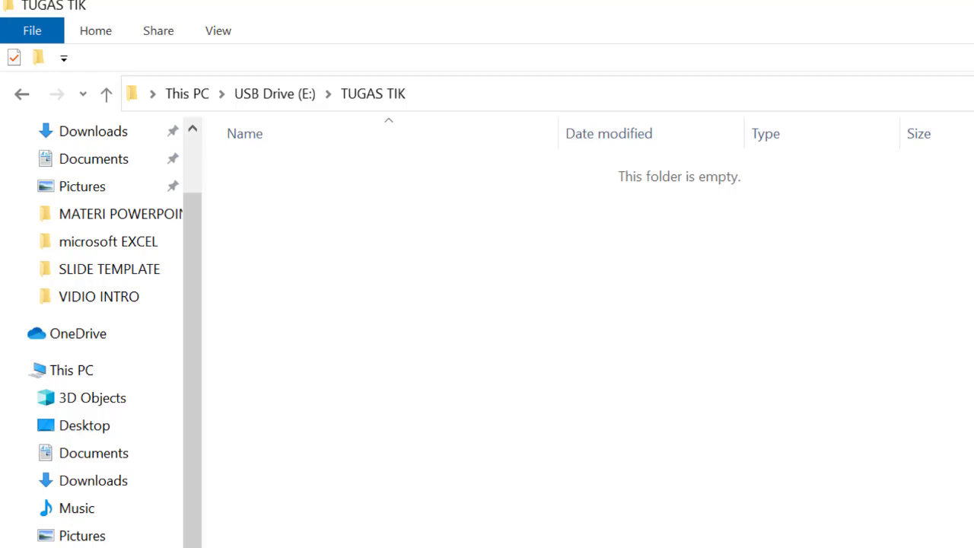
# Create a new folder named SEMESTER 1 inside the TUGAS TIK folder.
pyautogui.rightClick(372, 246)
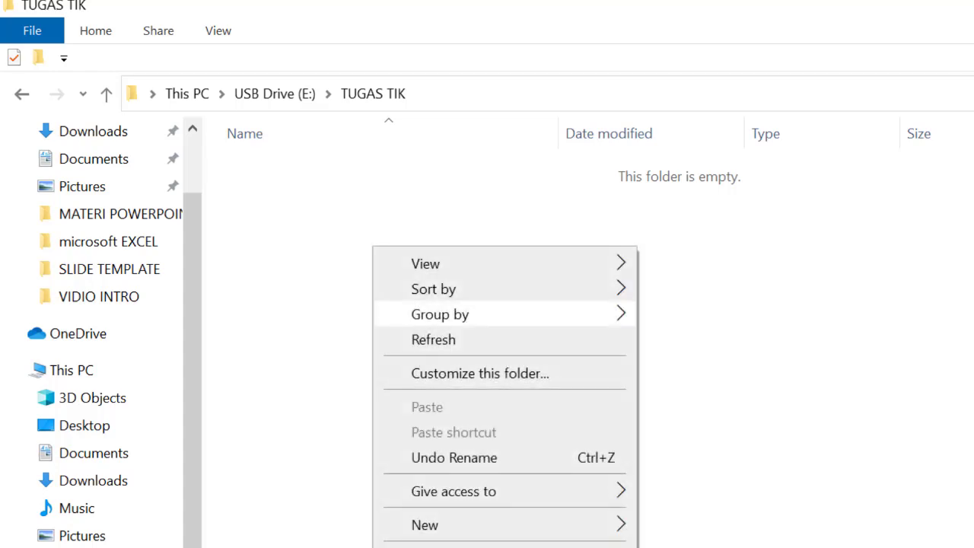
pyautogui.moveTo(457, 524)
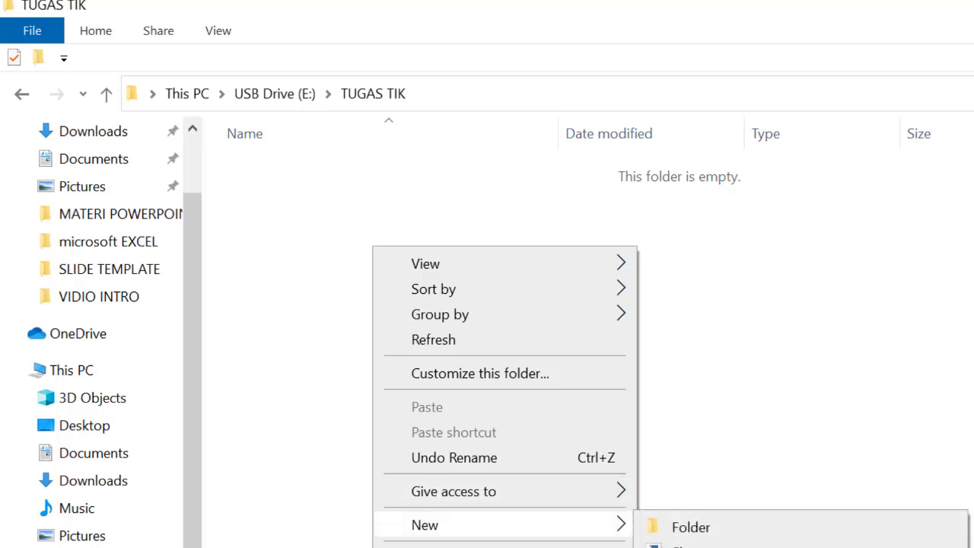
pyautogui.click(691, 526)
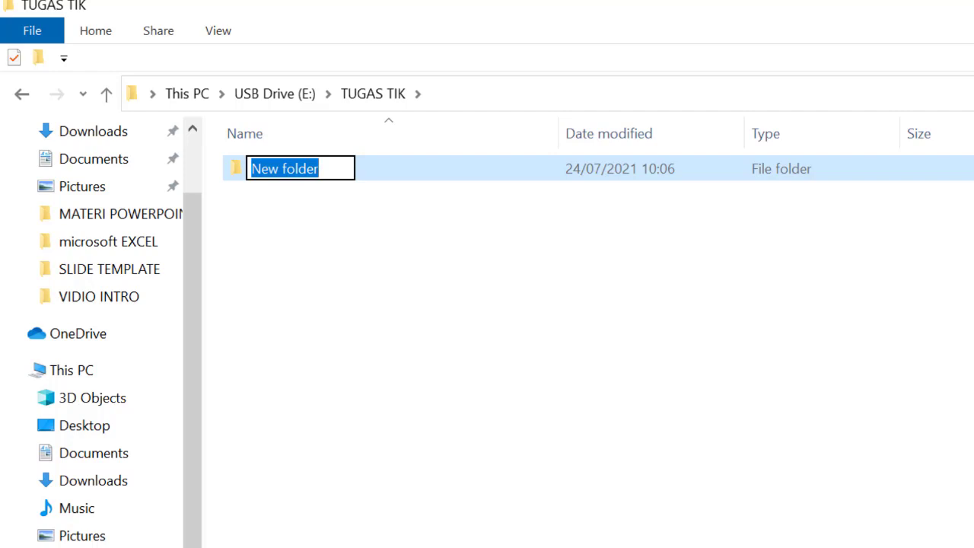
pyautogui.write('SEMESTER ')
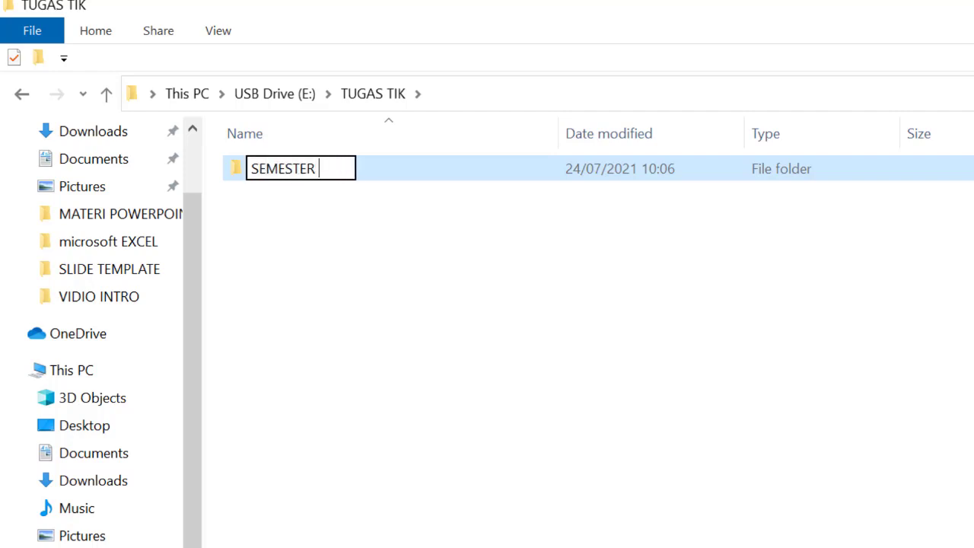
pyautogui.write('1')
pyautogui.press('Return')
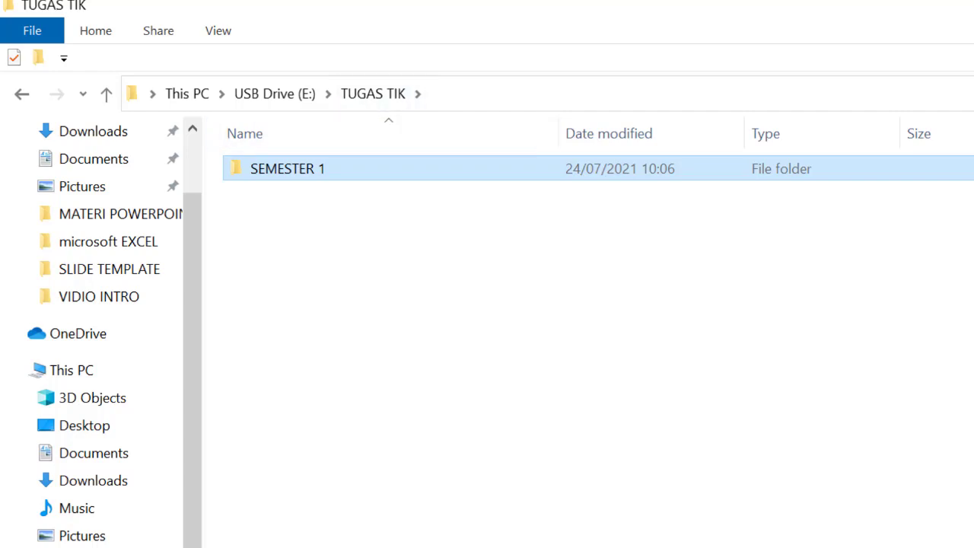
# Create a second folder named SEMESTER 2 inside TUGAS TIK.
pyautogui.rightClick(409, 263)
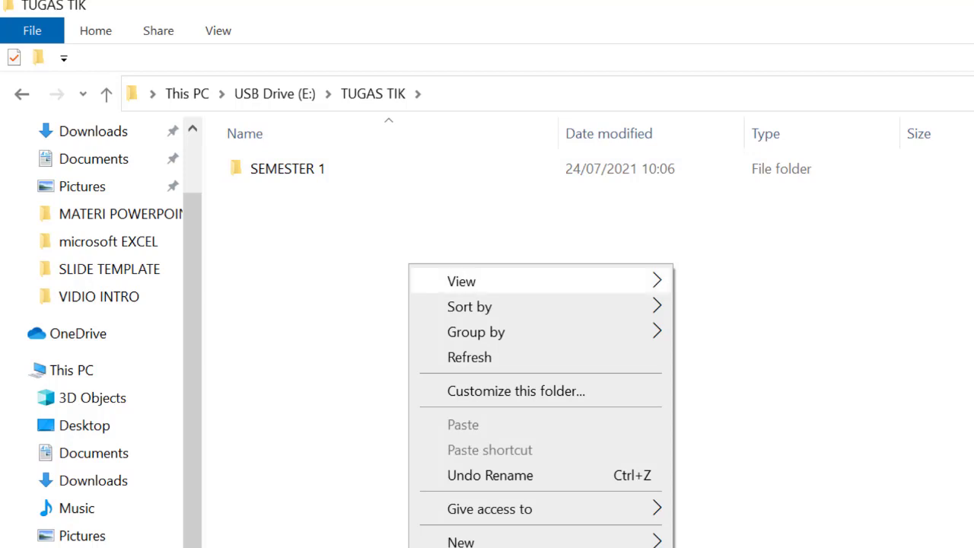
pyautogui.moveTo(471, 541)
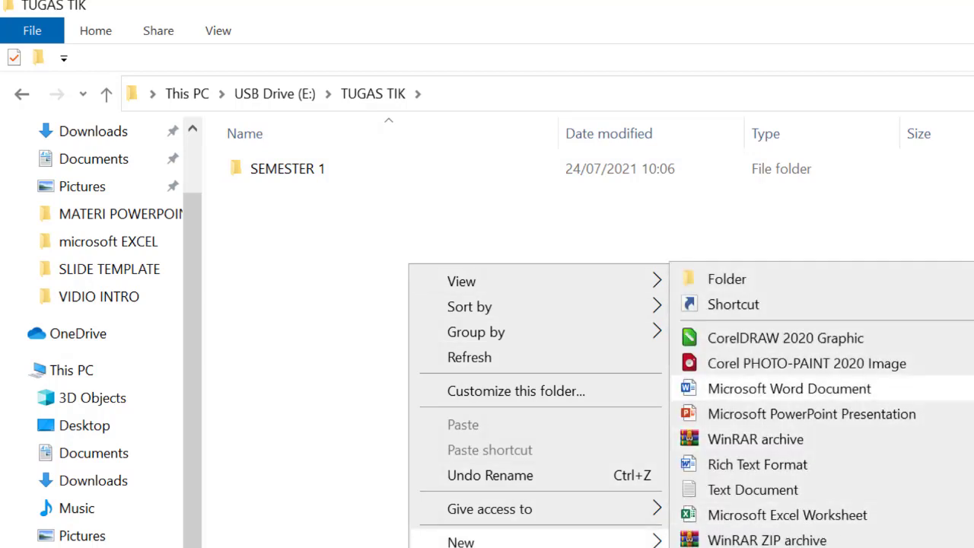
pyautogui.click(725, 278)
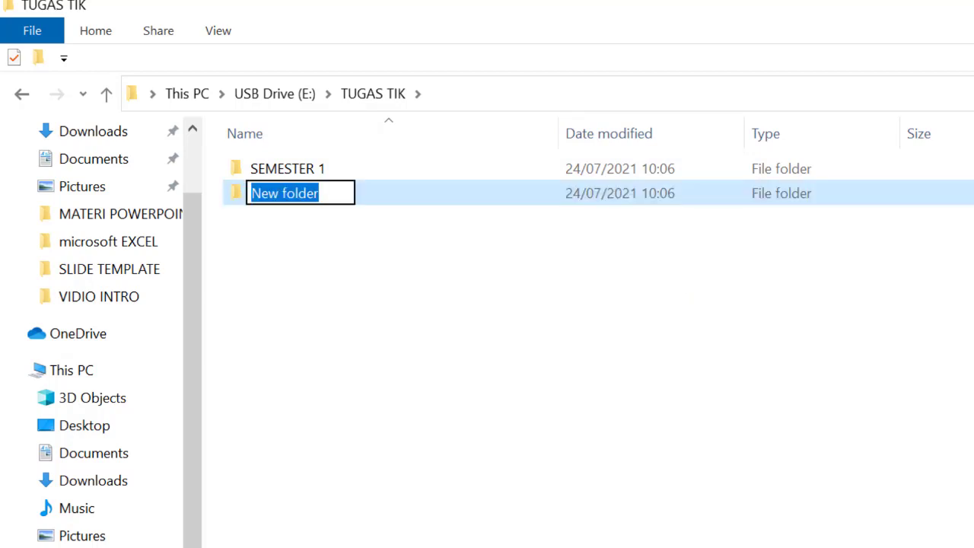
pyautogui.write('SEMEST')
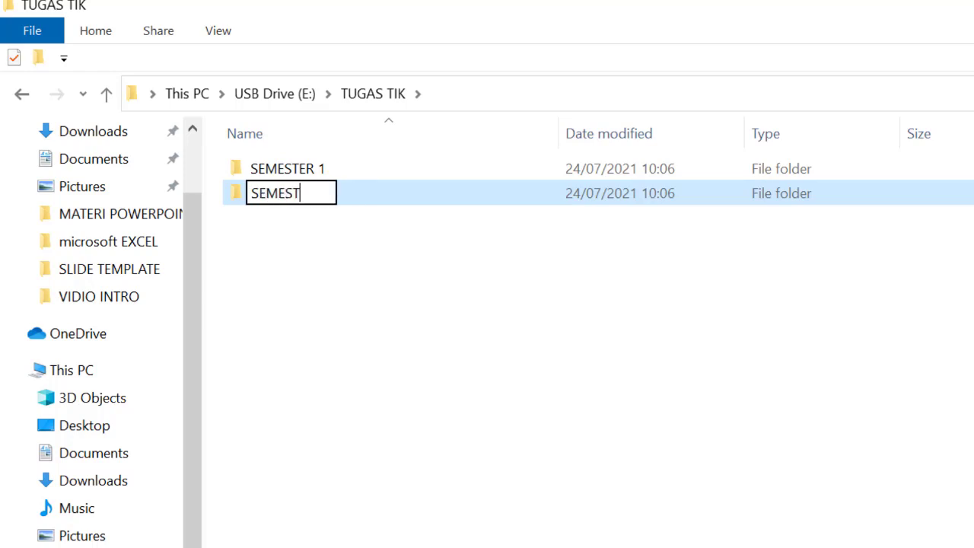
pyautogui.write('ER 2')
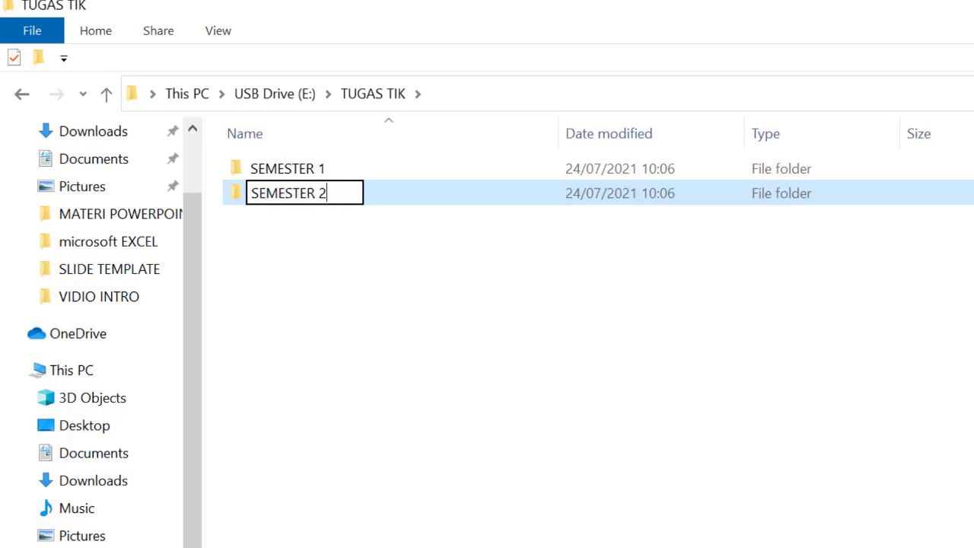
pyautogui.press('Return')
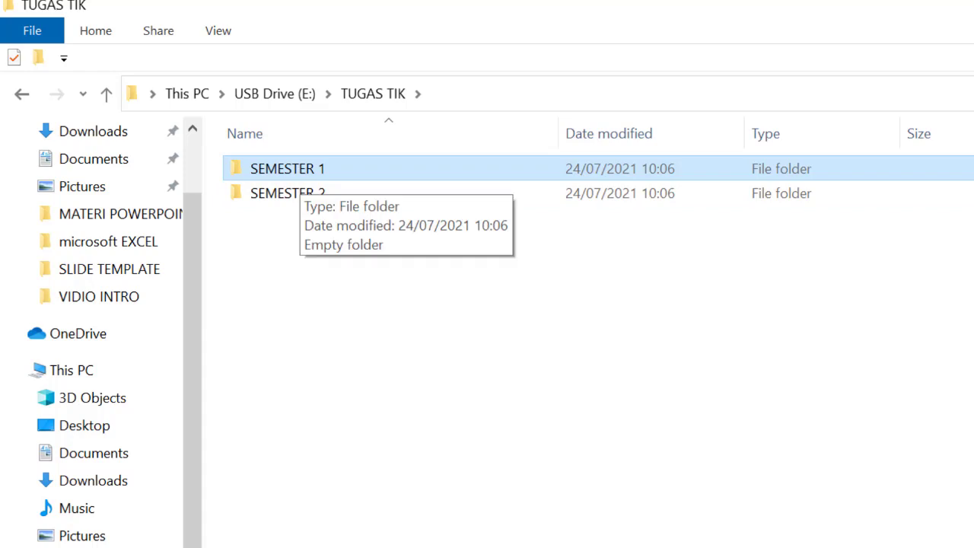
# Open the SEMESTER 1 folder and view the options for creating a new item in it.
pyautogui.press('Return')
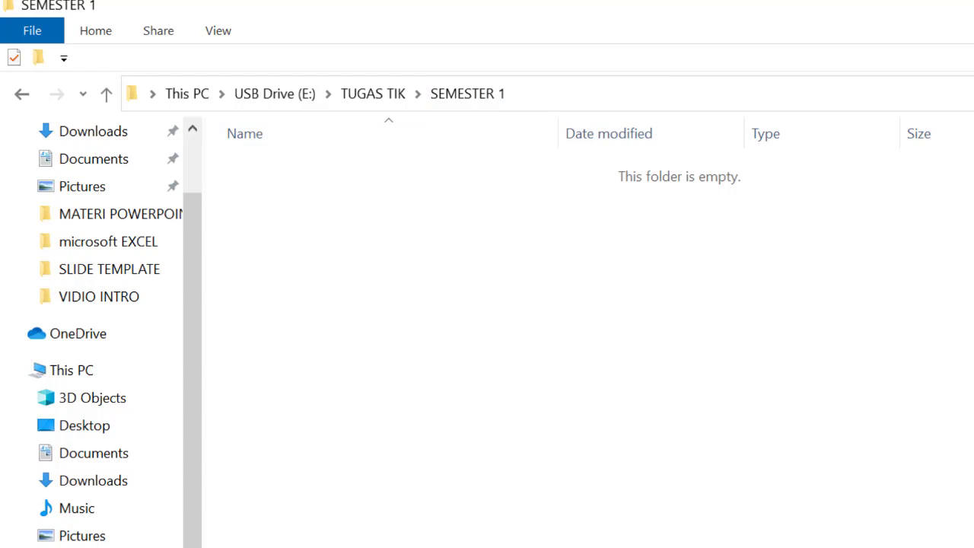
pyautogui.rightClick(447, 221)
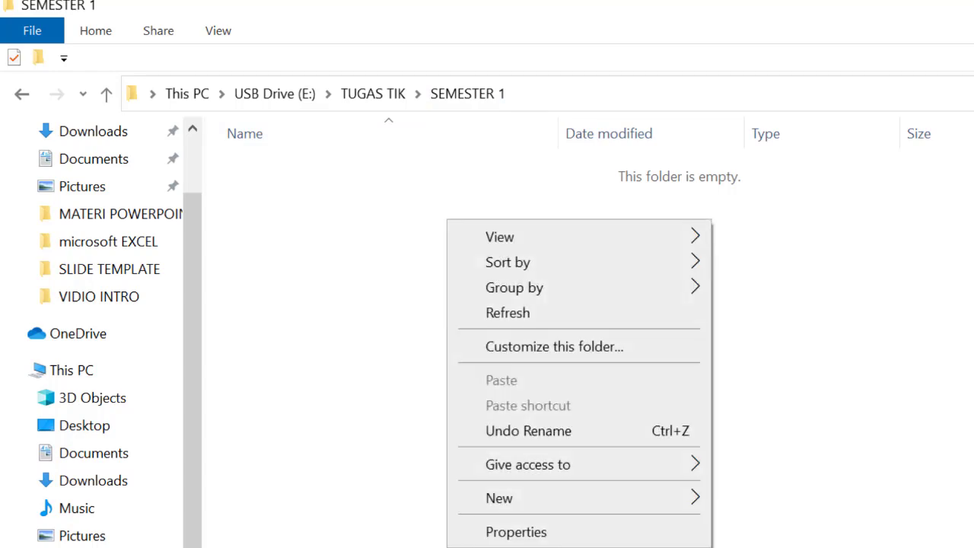
pyautogui.moveTo(533, 497)
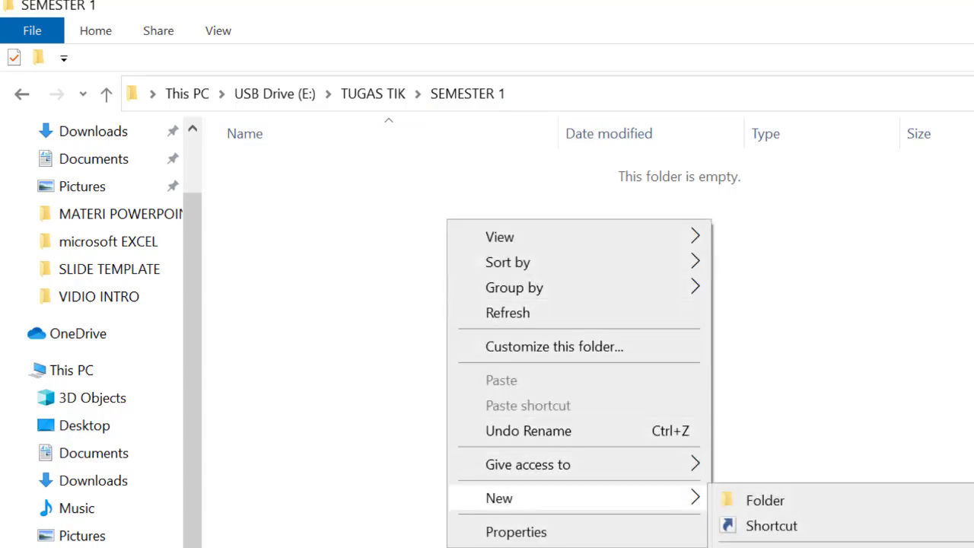
pyautogui.press('Escape')
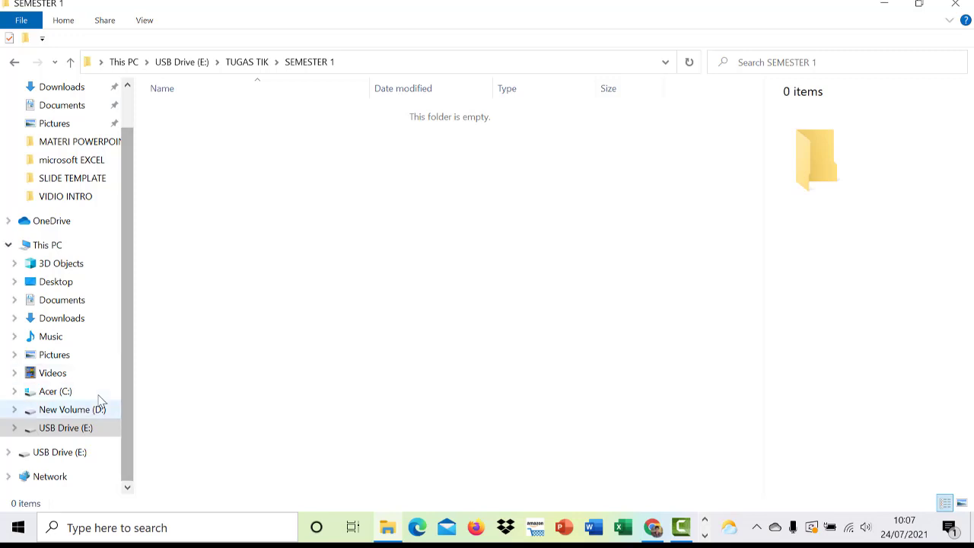
# Select the BIODATA SISWA KELAS VI (Respons) workbook in the ADM SD folder on New Volume (D:) and review its available file commands.
pyautogui.click(100, 403)
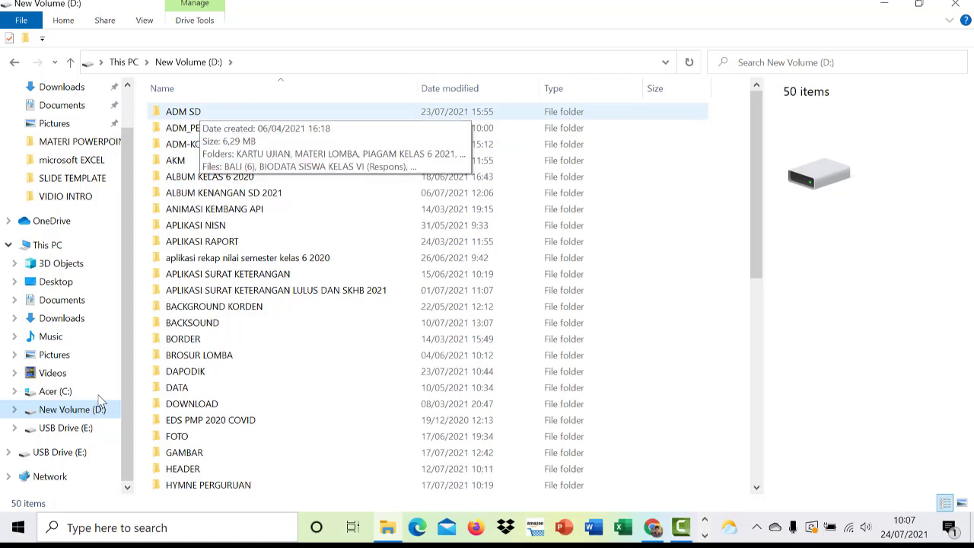
pyautogui.doubleClick(183, 111)
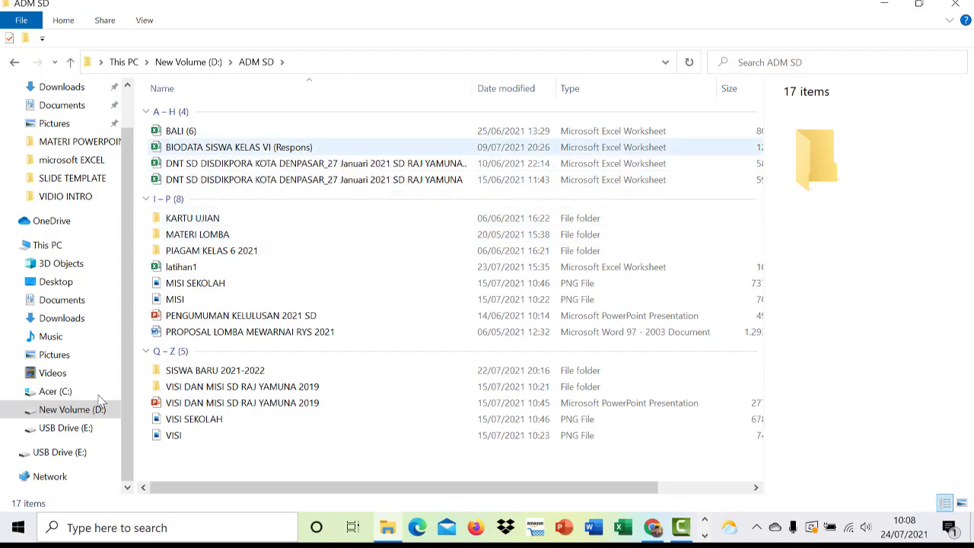
pyautogui.click(237, 147)
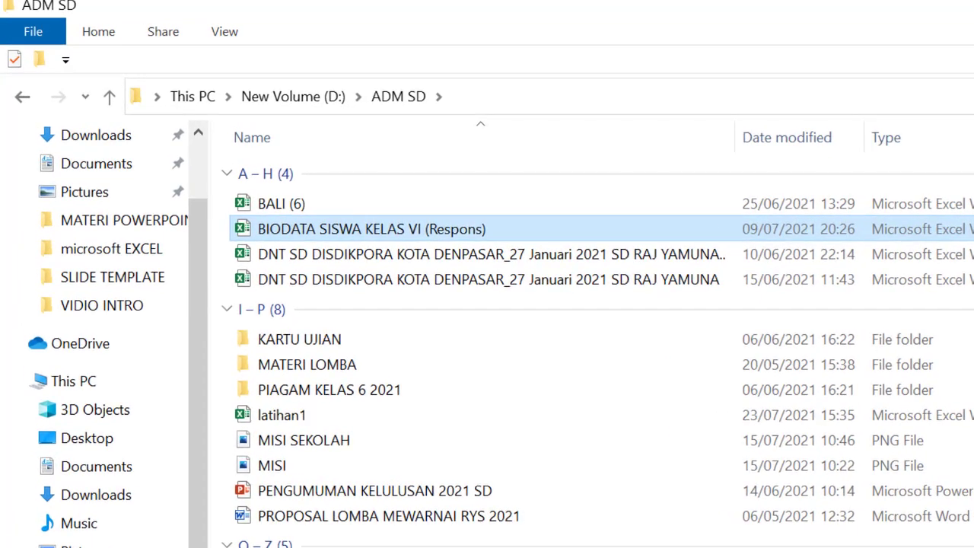
pyautogui.click(98, 32)
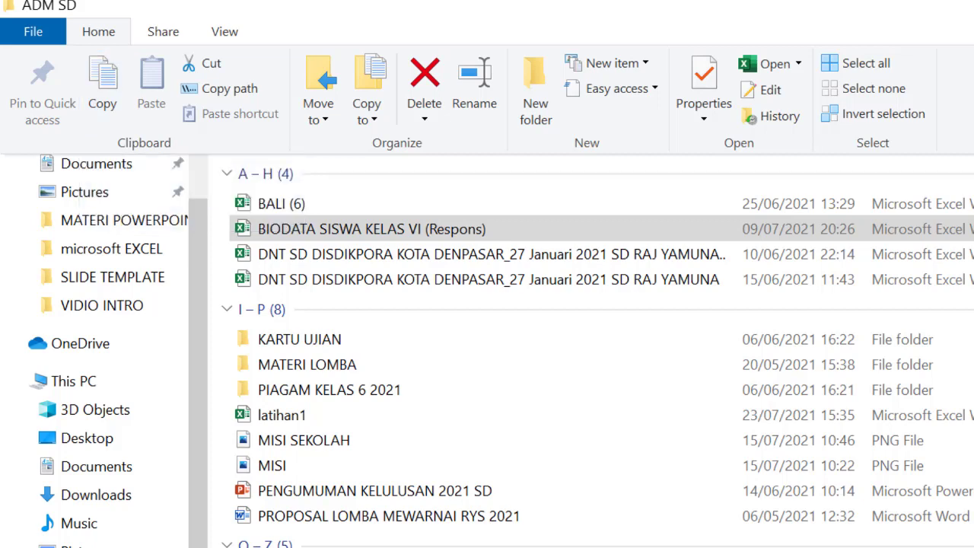
pyautogui.rightClick(367, 229)
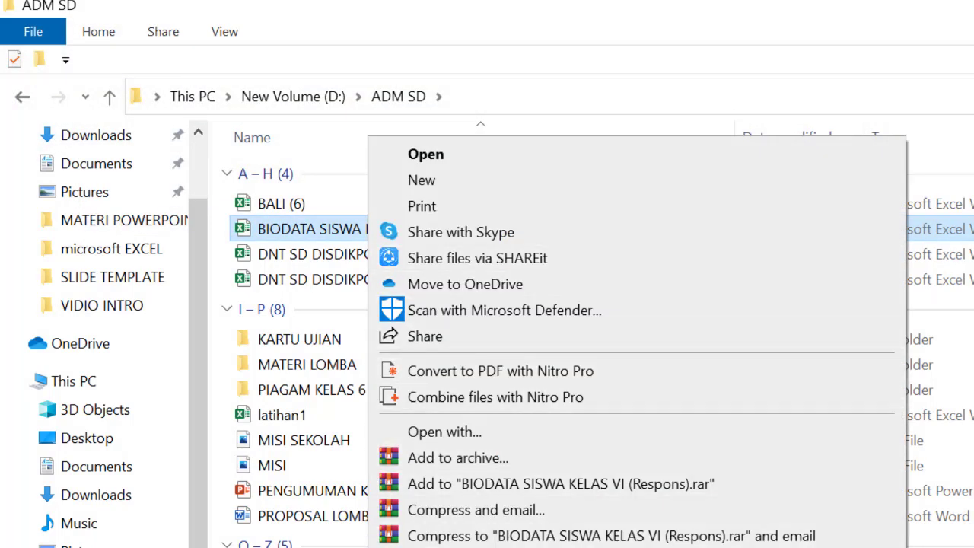
pyautogui.press('Escape')
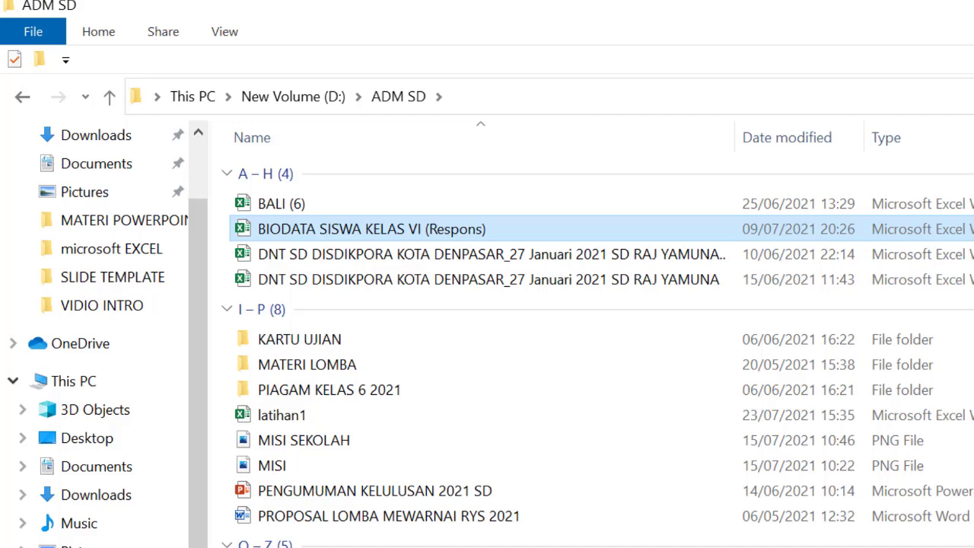
# Go to USB Drive (E:) and open the SEMESTER 1 folder inside TUGAS TIK.
pyautogui.click(102, 547)
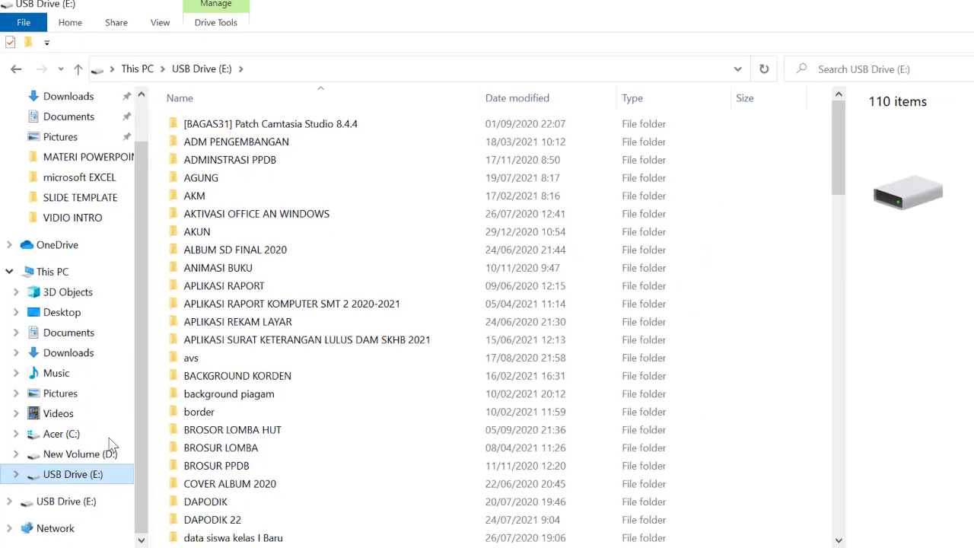
pyautogui.press('Up')
pyautogui.press('Up')
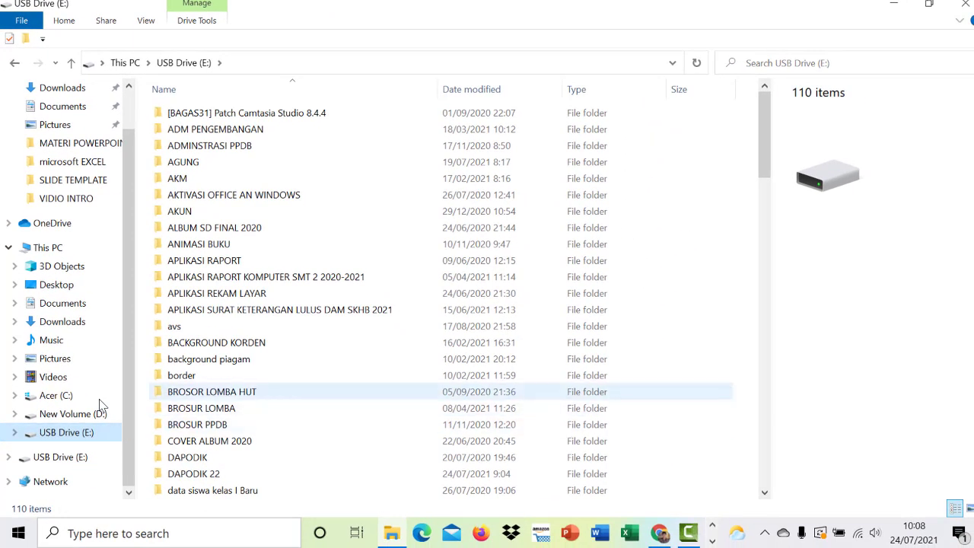
pyautogui.scroll(-8, 101, 403)
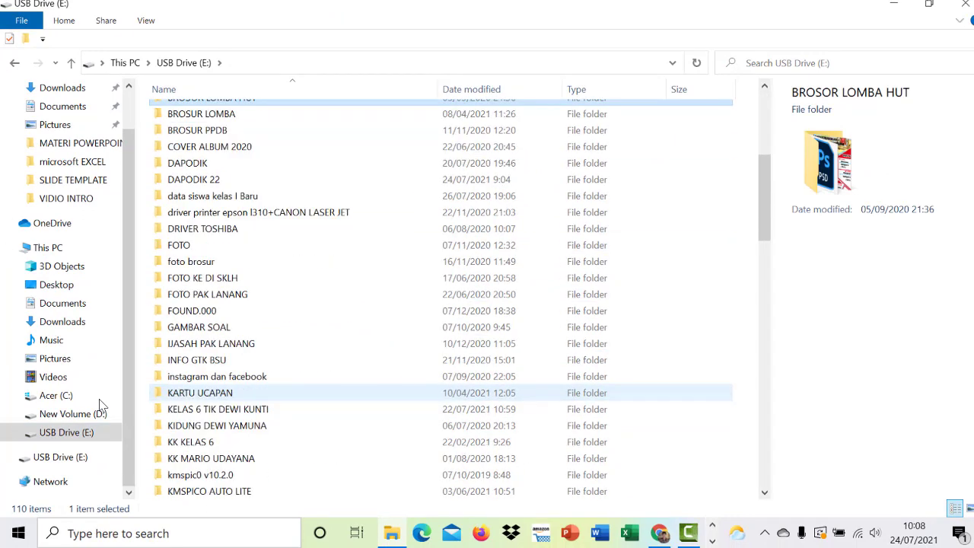
pyautogui.scroll(-2, 102, 403)
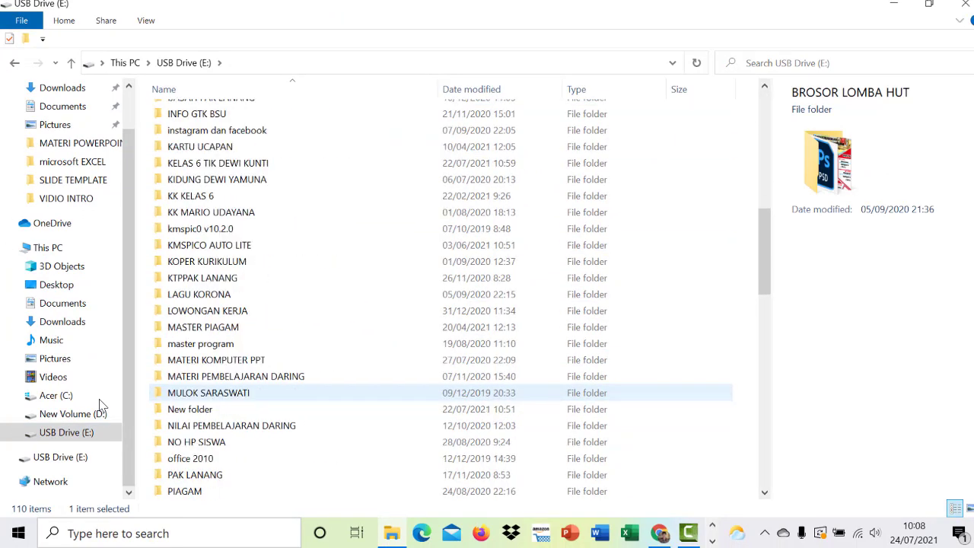
pyautogui.scroll(-12, 102, 403)
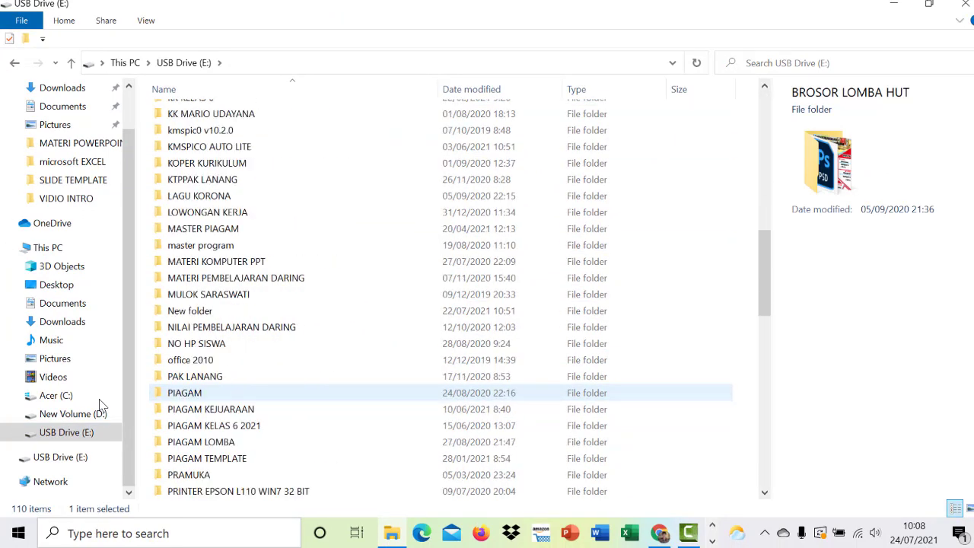
pyautogui.scroll(-1, 102, 403)
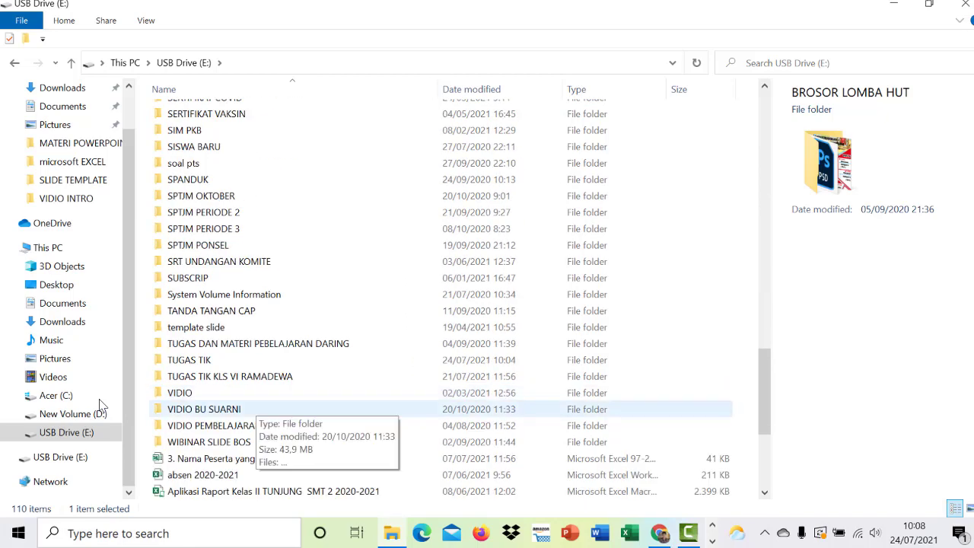
pyautogui.click(189, 360)
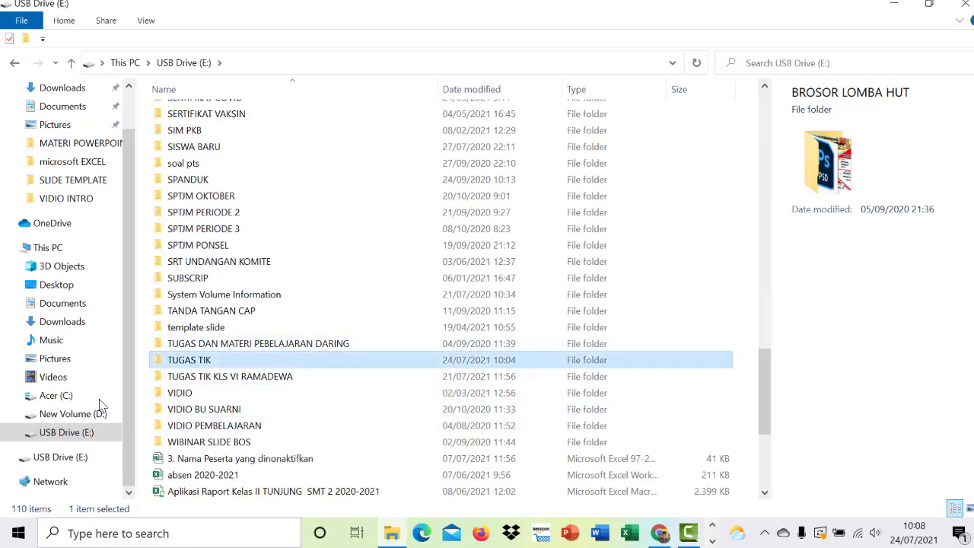
pyautogui.press('Return')
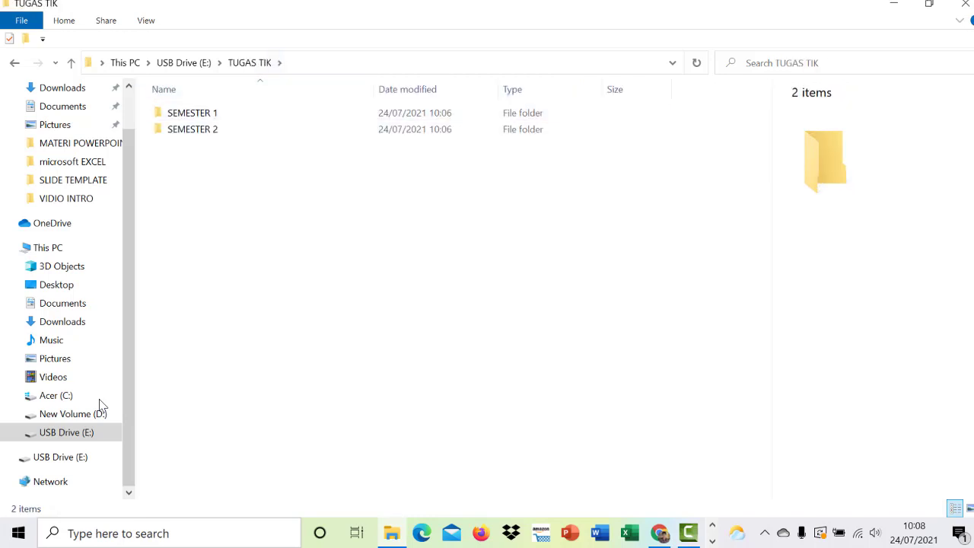
pyautogui.press('Down')
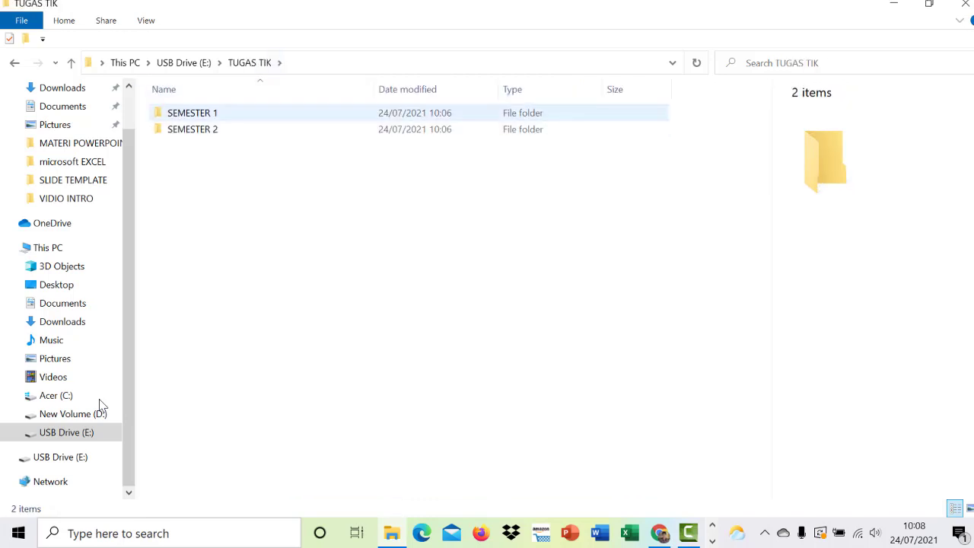
pyautogui.press('Return')
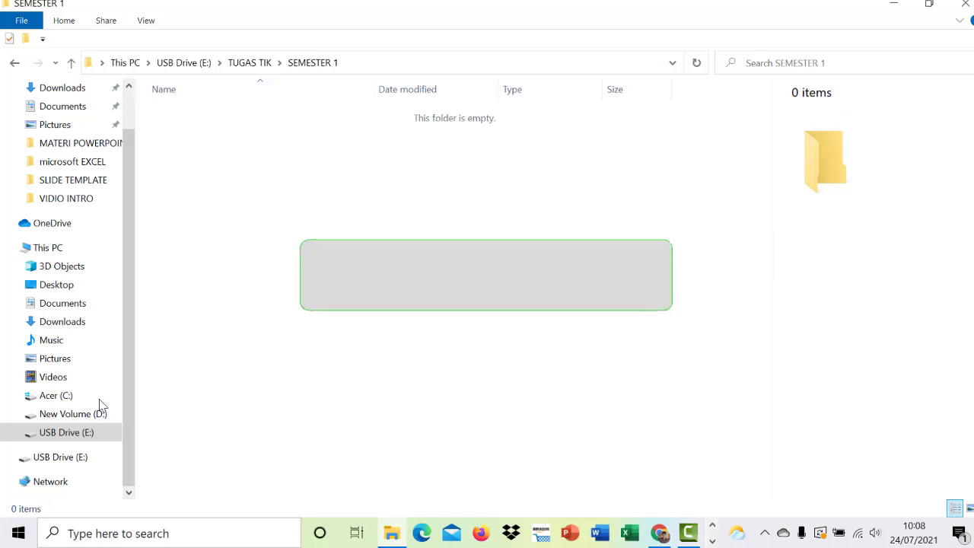
# Paste the copied BIODATA SISWA KELAS VI (Respons) workbook into the SEMESTER 1 folder.
pyautogui.hotkey('shift', 'F10')
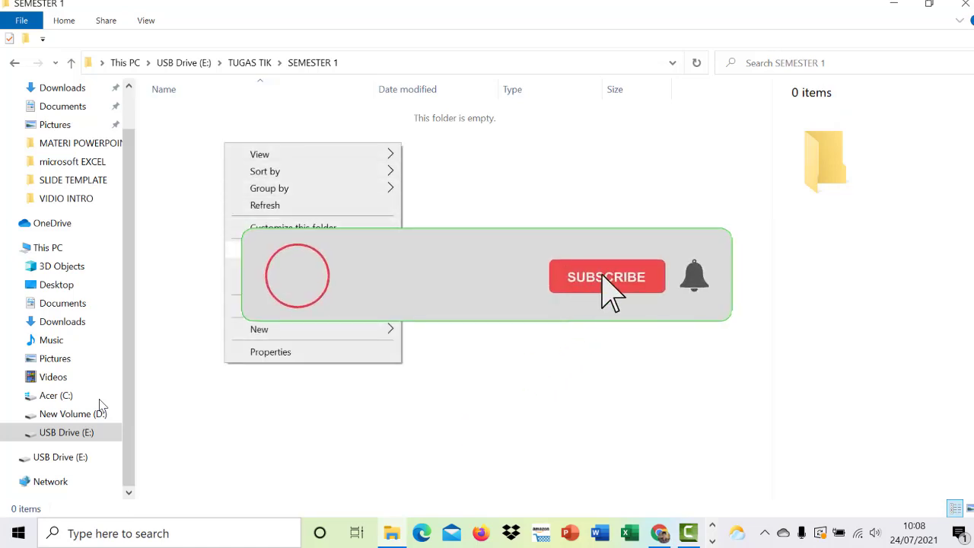
pyautogui.press('p')
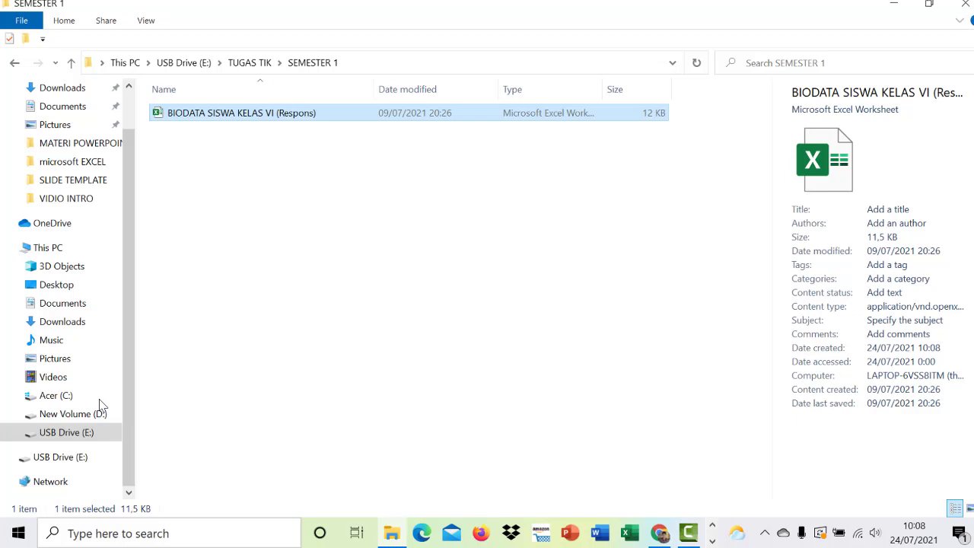
# Go back to New Volume (D:) and open the ADM SD folder.
pyautogui.click(99, 407)
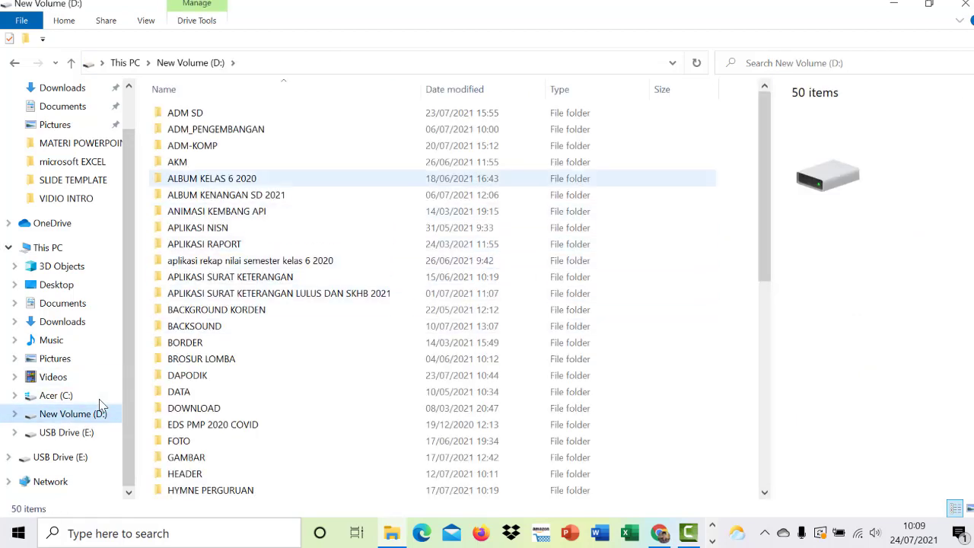
pyautogui.press('Up')
pyautogui.press('Up')
pyautogui.press('Up')
pyautogui.press('Up')
pyautogui.press('Return')
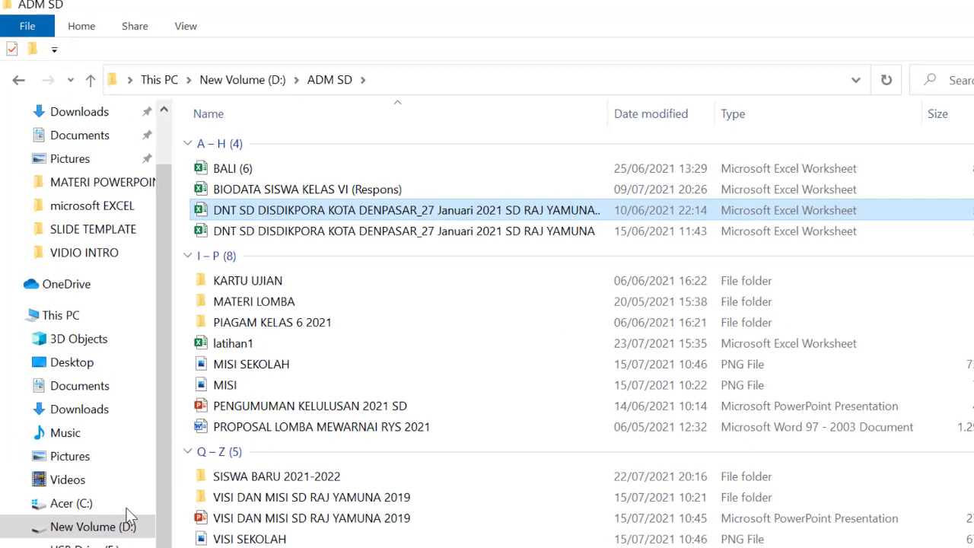
# Try selecting a continuous range of items in ADM SD, starting from the DNT SD DISDIKPORA workbook dated 10/06/2021.
pyautogui.hotkey('shift', 'Down')
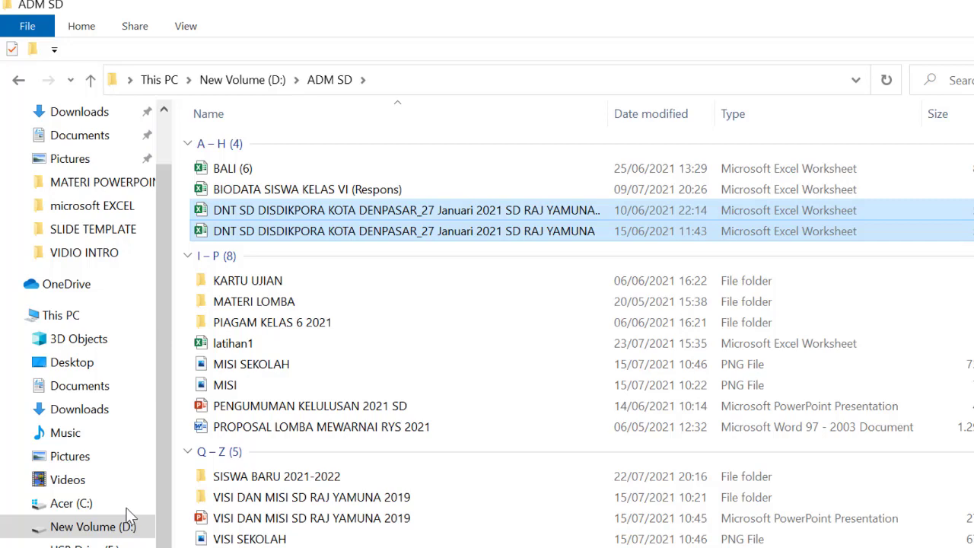
pyautogui.moveTo(186, 204)
pyautogui.mouseDown()
pyautogui.moveTo(484, 258)
pyautogui.moveTo(561, 257)
pyautogui.moveTo(574, 454)
pyautogui.mouseUp()
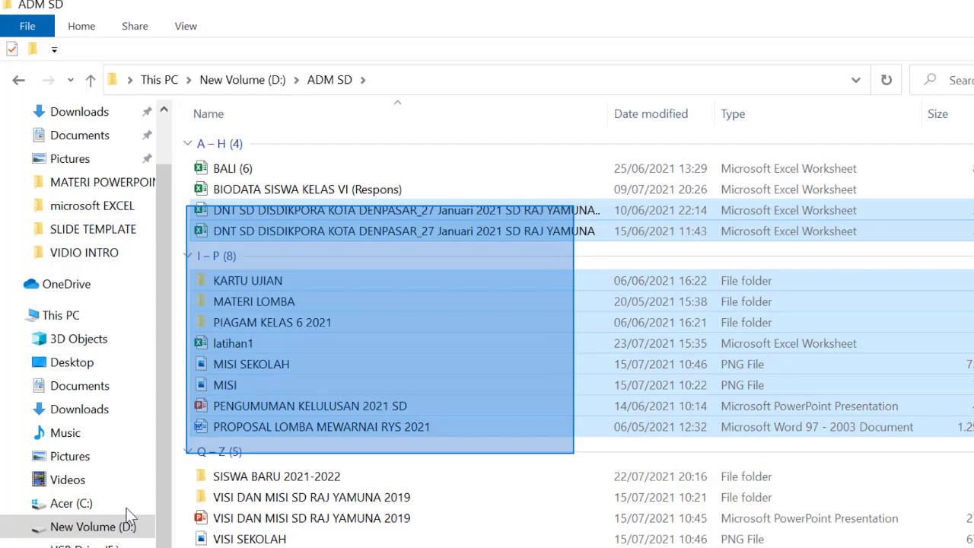
pyautogui.moveTo(574, 453); pyautogui.dragTo(749, 547)
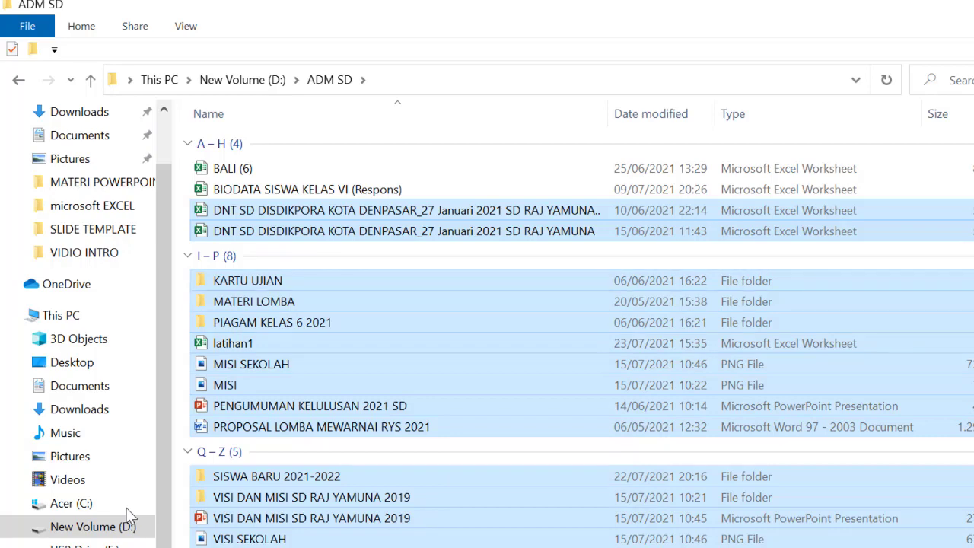
pyautogui.press('d')
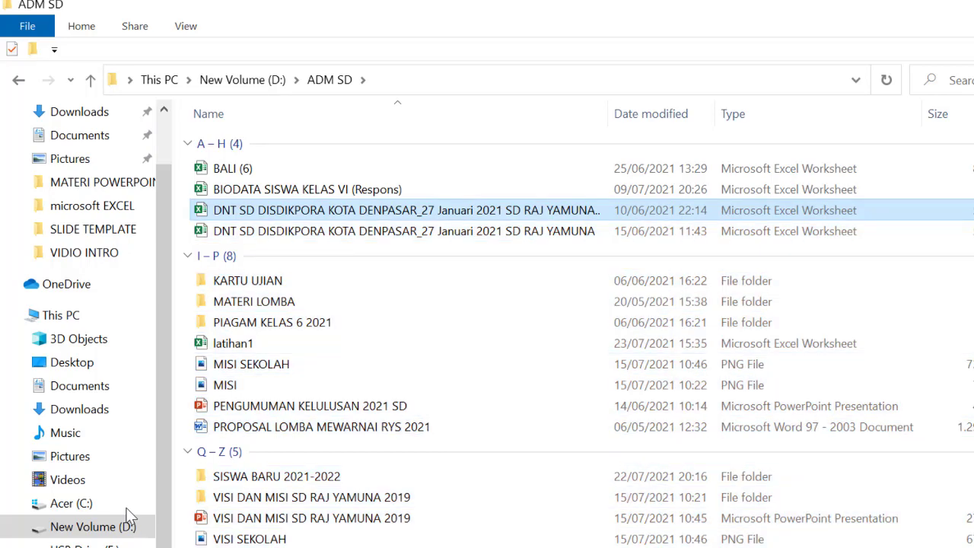
pyautogui.hotkey('shift', 'Down')
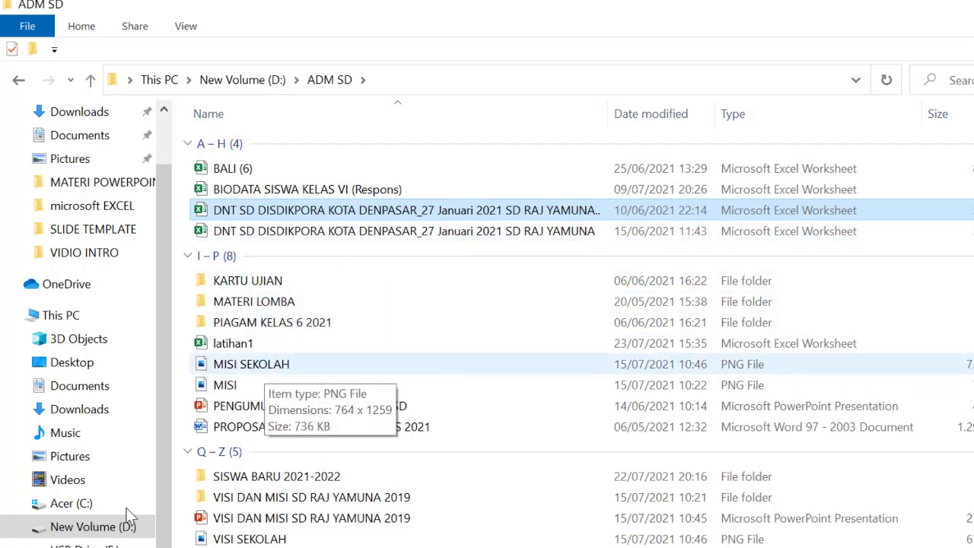
pyautogui.hotkey('shift', 'Down')
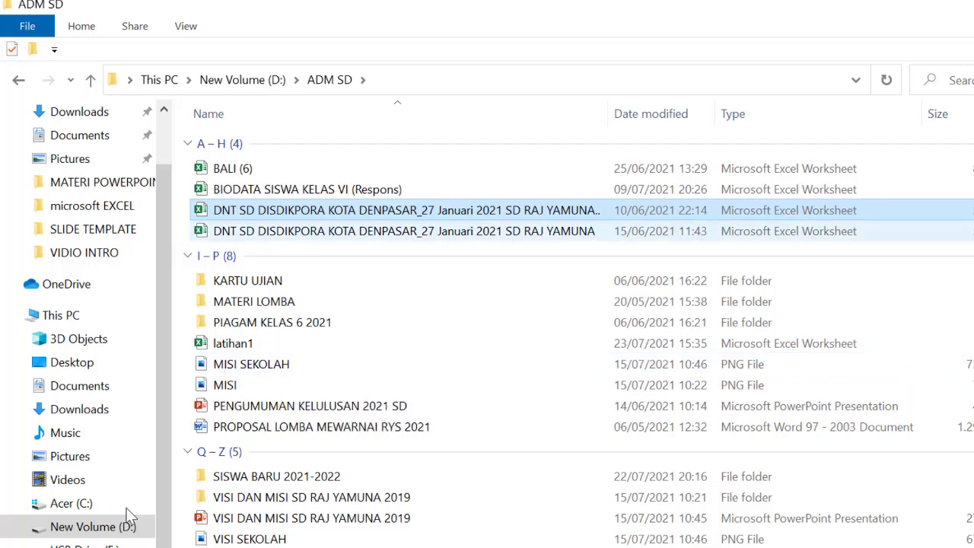
pyautogui.hotkey('shift', 'Up')
pyautogui.press('F2')
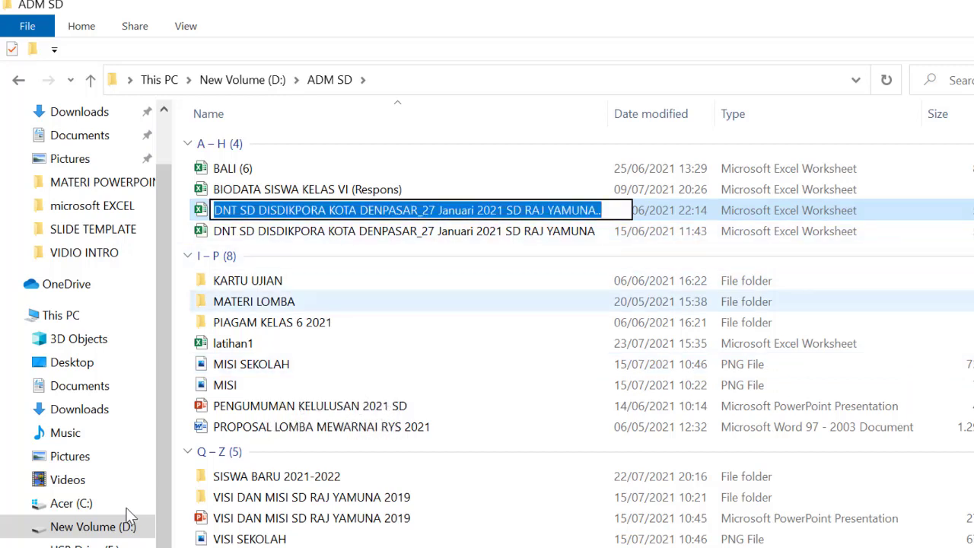
pyautogui.press('Escape')
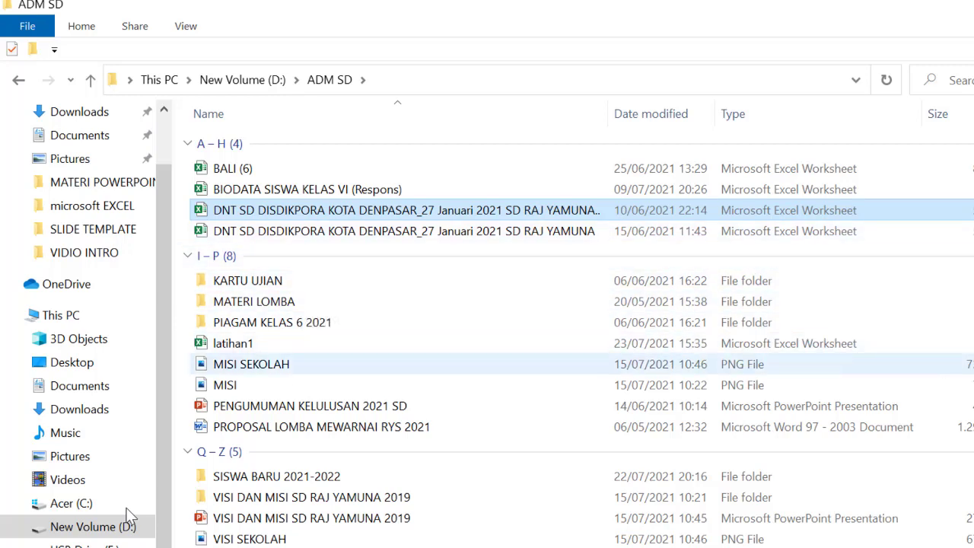
# Add the MISI SEKOLAH image to the selected DNT SD DISDIKPORA workbook dated 10/06/2021 and copy both files.
pyautogui.keyDown('ctrl'); pyautogui.click(251, 364); pyautogui.keyUp('ctrl')
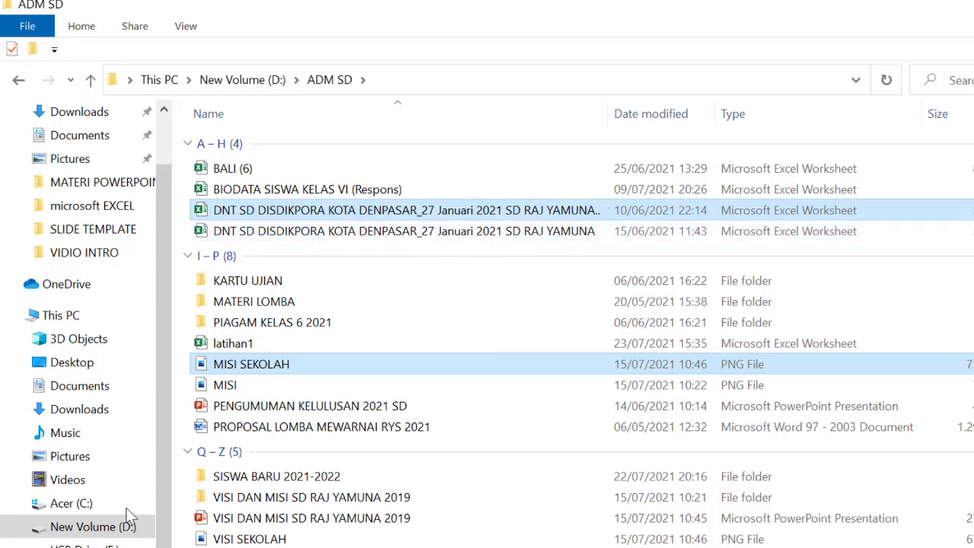
pyautogui.hotkey('shift', 'F10')
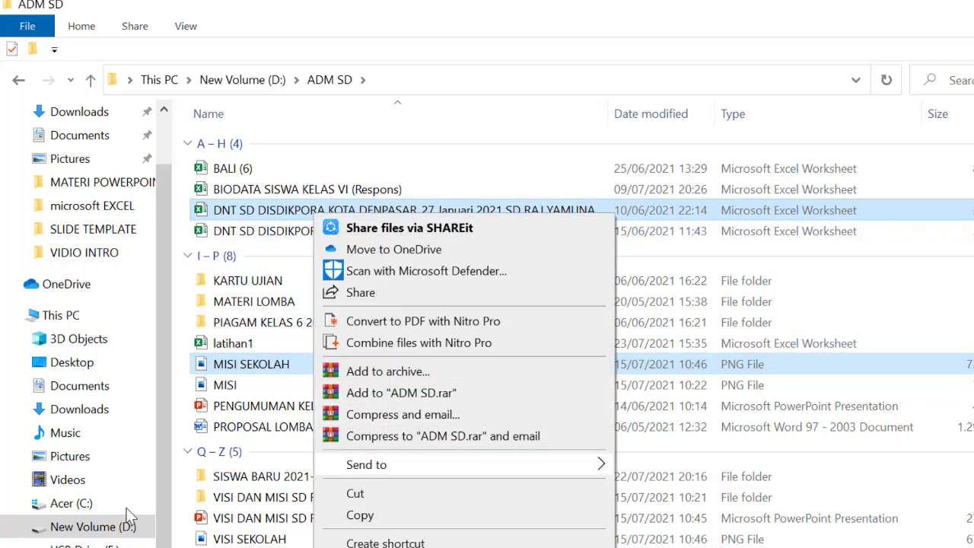
pyautogui.press('Down')
pyautogui.press('Down')
pyautogui.press('Return')
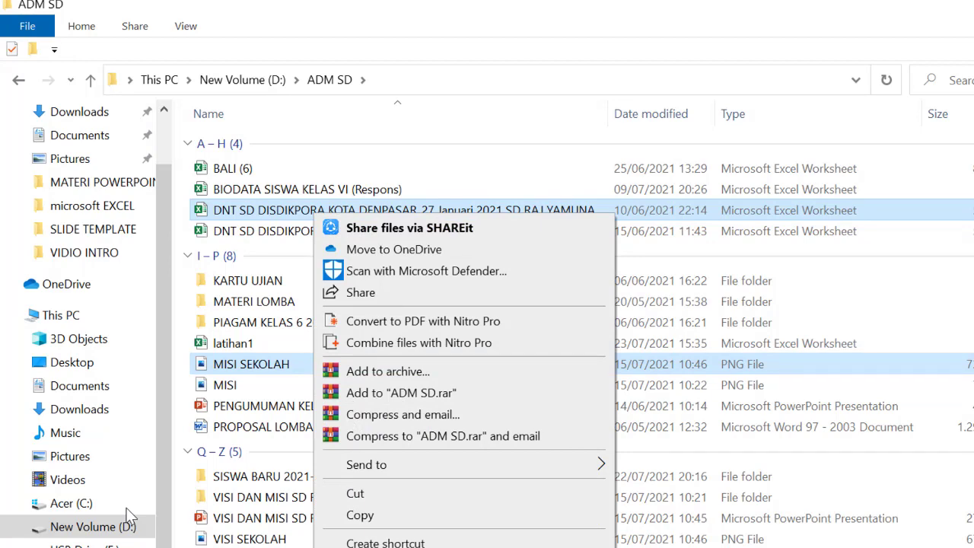
pyautogui.hotkey('alt', 'h')
pyautogui.press('Right')
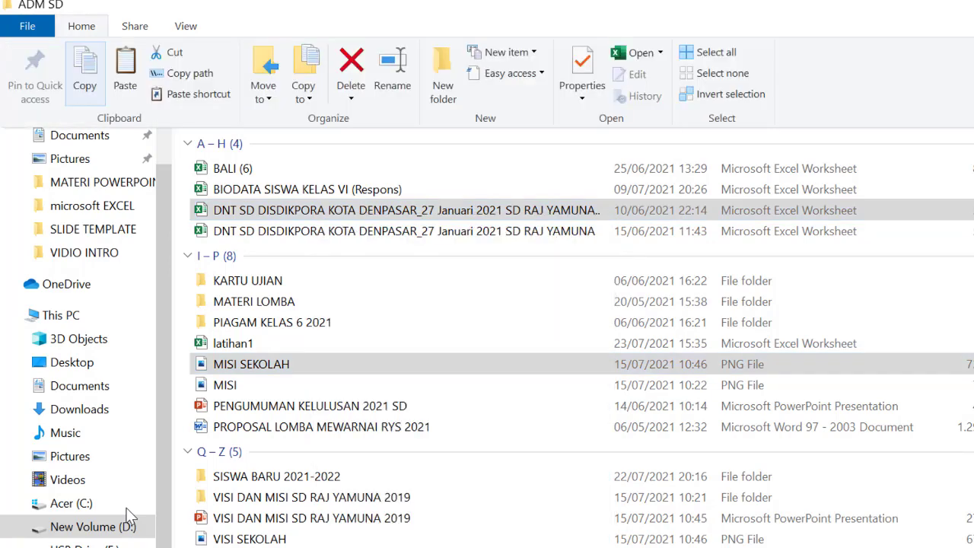
pyautogui.press('Return')
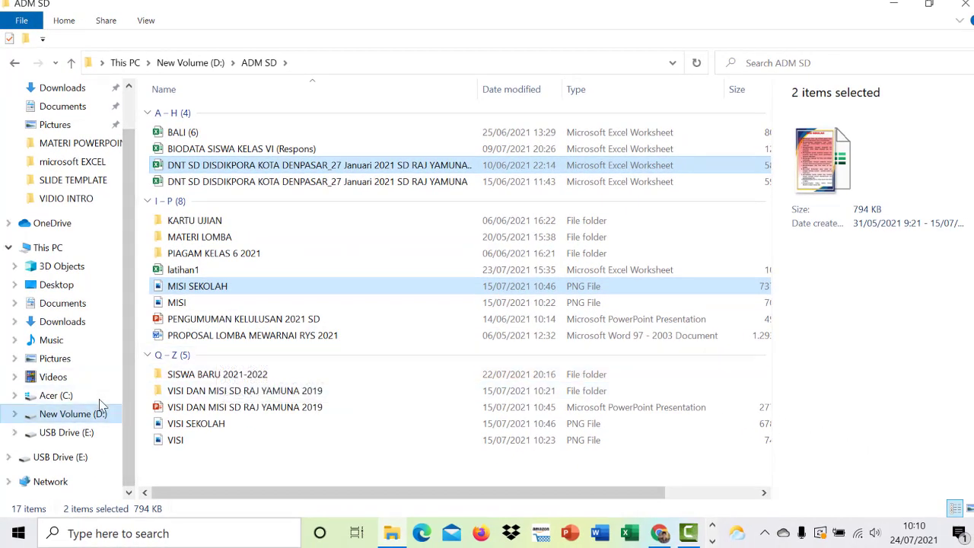
# Switch to USB Drive (E:) and search it for TUGAS TIK.
pyautogui.press('Down')
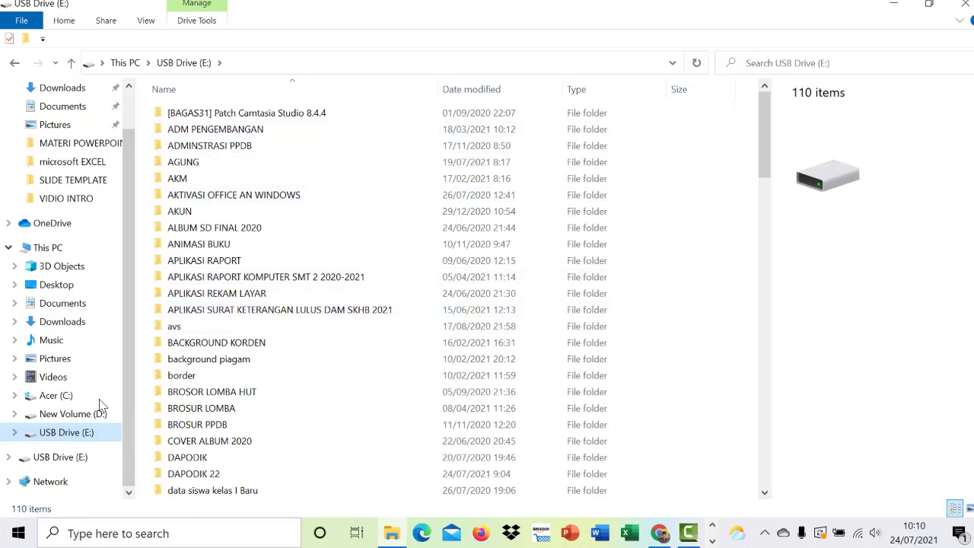
pyautogui.hotkey('ctrl', 'f')
pyautogui.write('T')
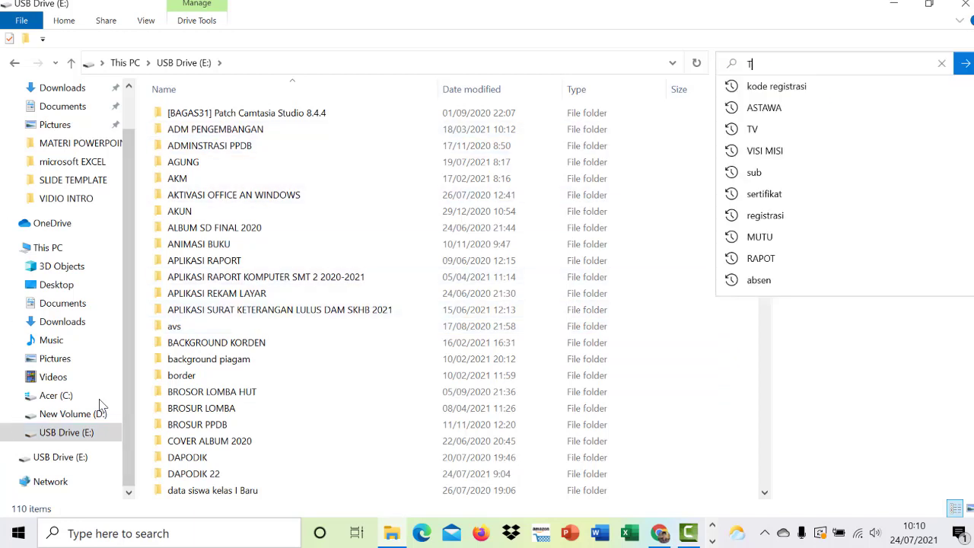
pyautogui.write('UGAS T')
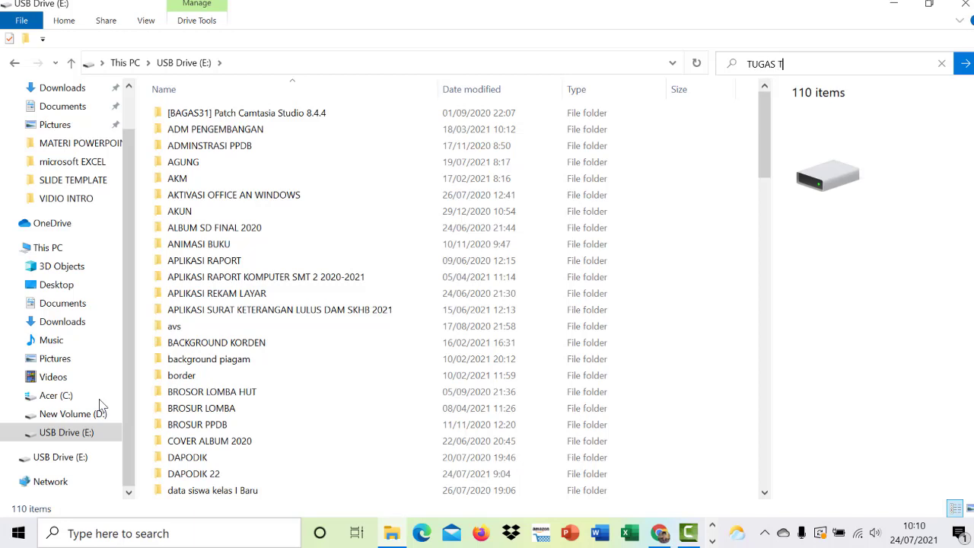
pyautogui.write('IK')
pyautogui.press('Tab')
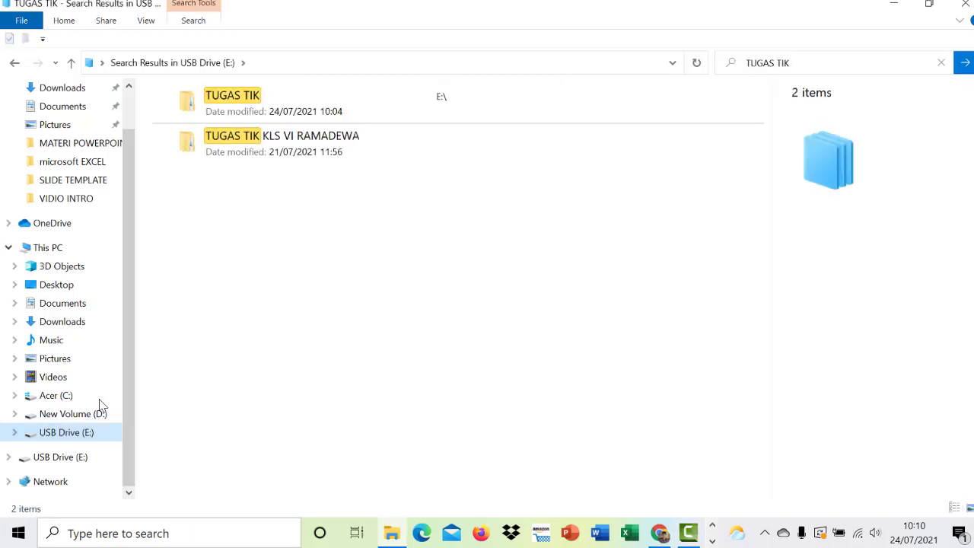
# Open the TUGAS TIK folder from the search results and enter its SEMESTER 1 subfolder.
pyautogui.press('Tab')
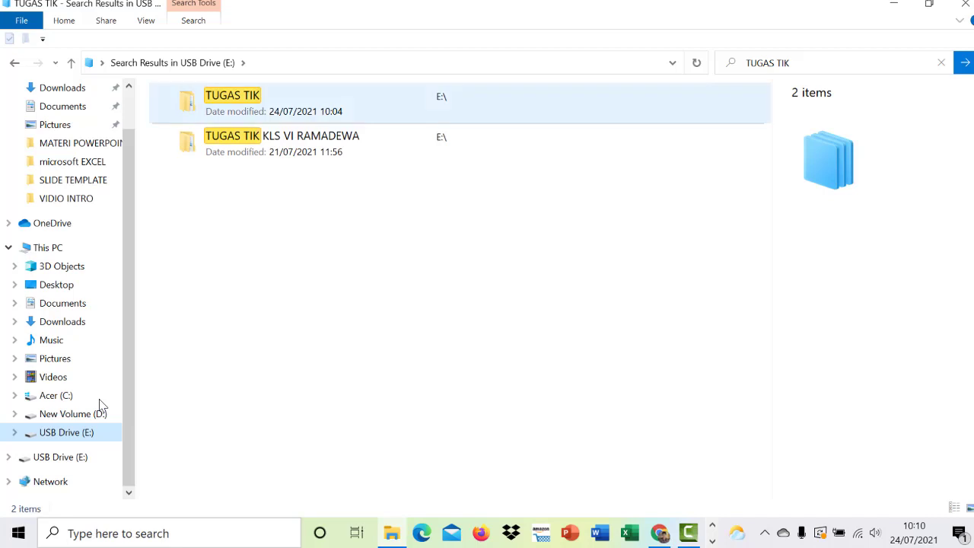
pyautogui.press('Down')
pyautogui.press('Up')
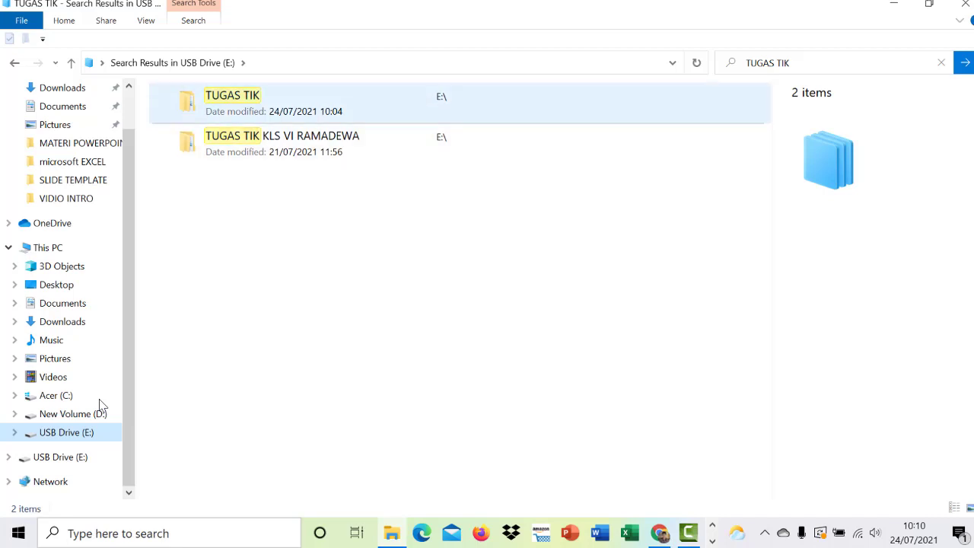
pyautogui.press('Return')
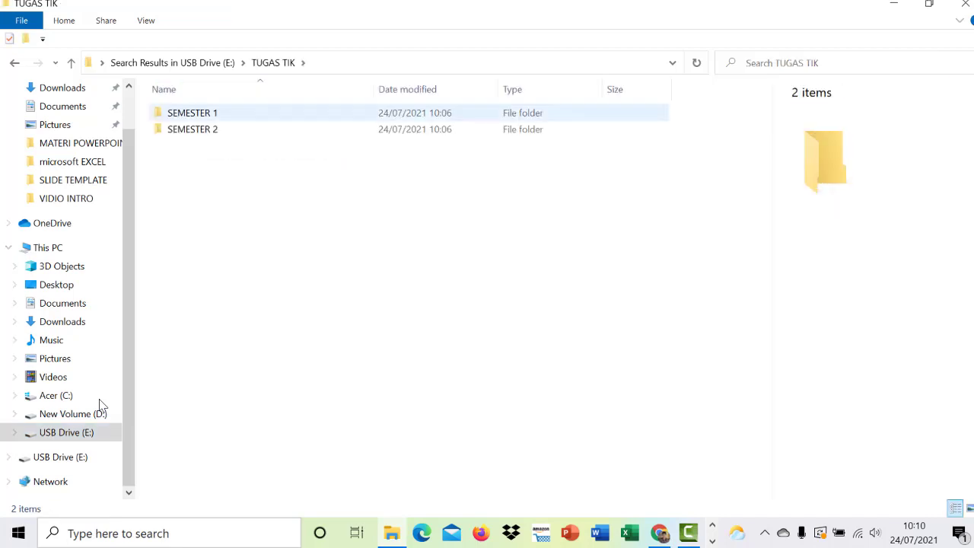
pyautogui.press('Down')
pyautogui.press('Up')
pyautogui.press('Return')
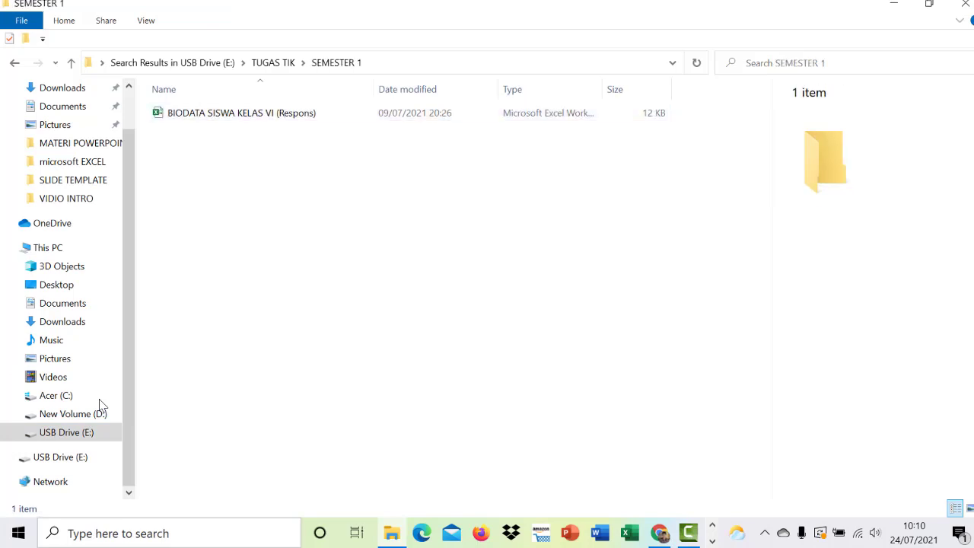
# Paste the copied DNT SD DISDIKPORA workbook and MISI SEKOLAH image into the SEMESTER 1 folder.
pyautogui.hotkey('shift', 'F10')
pyautogui.press('Down')
pyautogui.press('Down')
pyautogui.press('Down')
pyautogui.press('Down')
pyautogui.press('Down')
pyautogui.press('Down')
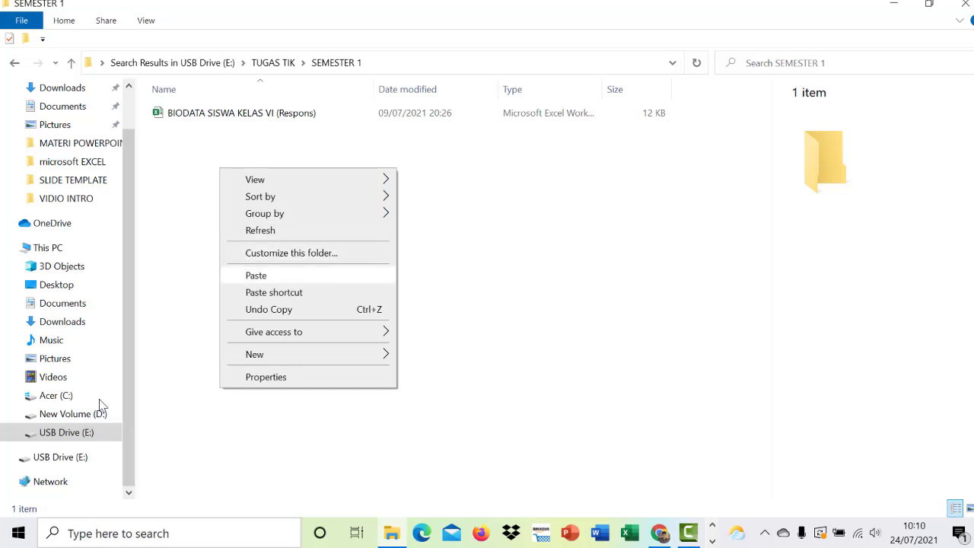
pyautogui.press('Return')
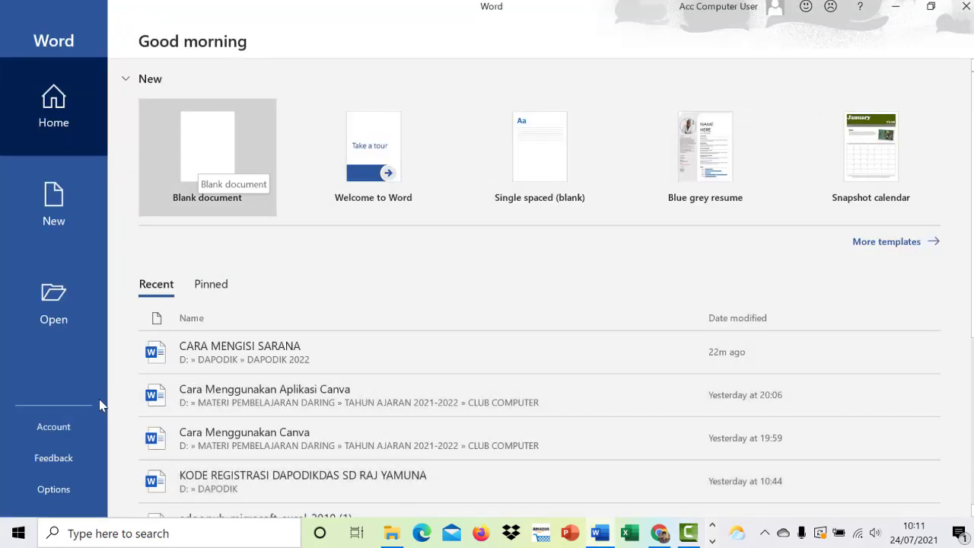
# Open the recent document Cara Menggunakan Aplikasi Canva in Word.
pyautogui.press('Down')
pyautogui.press('Down')
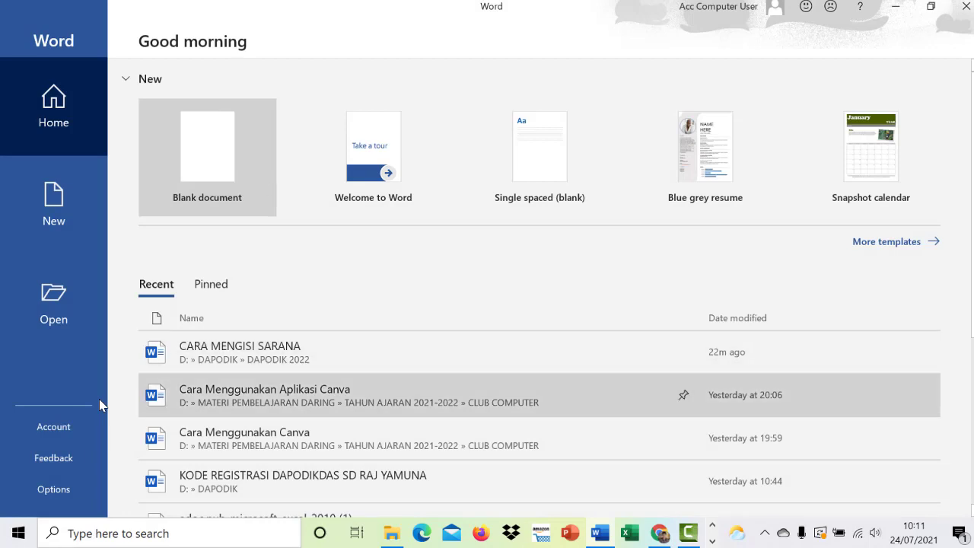
pyautogui.press('Return')
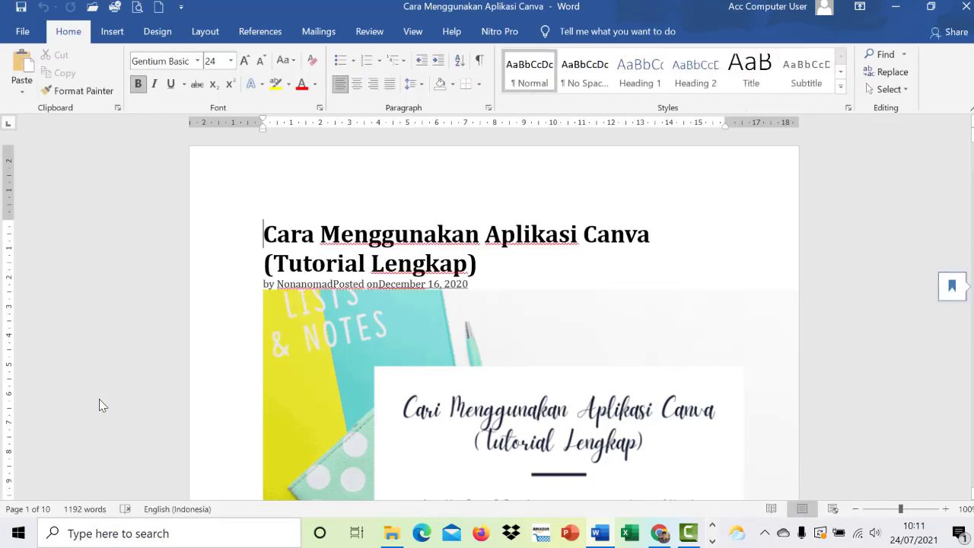
# Look through the text and pictures on the first pages of the Canva tutorial document.
pyautogui.scroll(-3, 103, 405)
pyautogui.scroll(2, 102, 404)
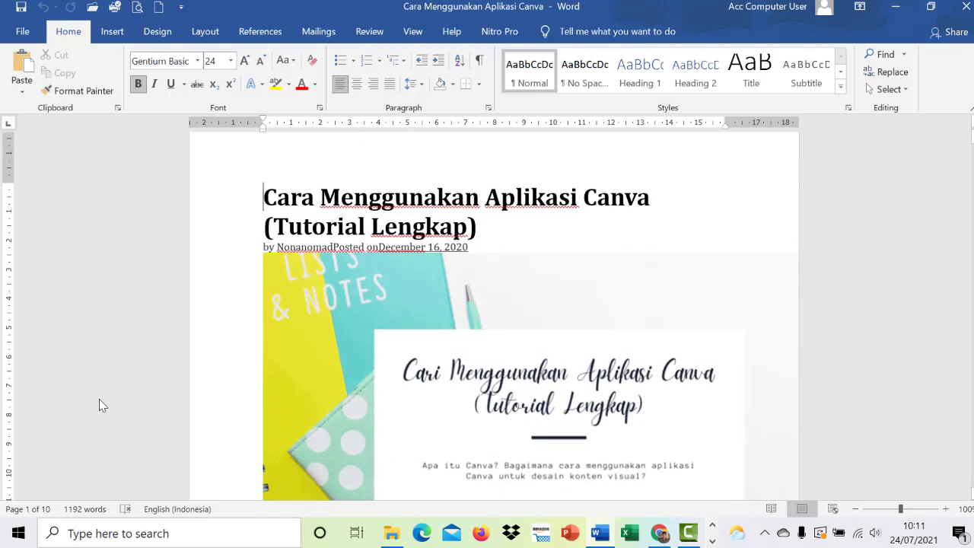
pyautogui.scroll(-10, 103, 405)
pyautogui.scroll(-15, 102, 405)
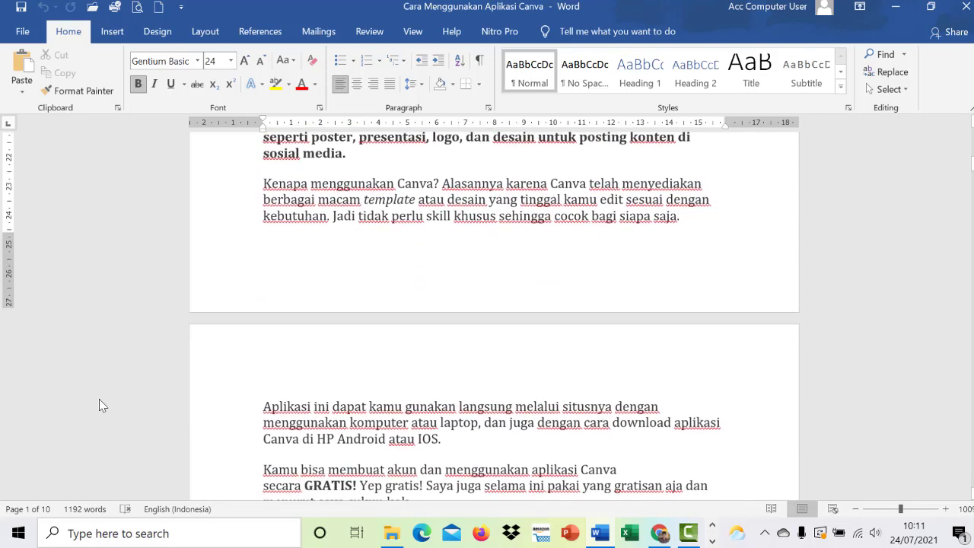
pyautogui.scroll(-3, 103, 404)
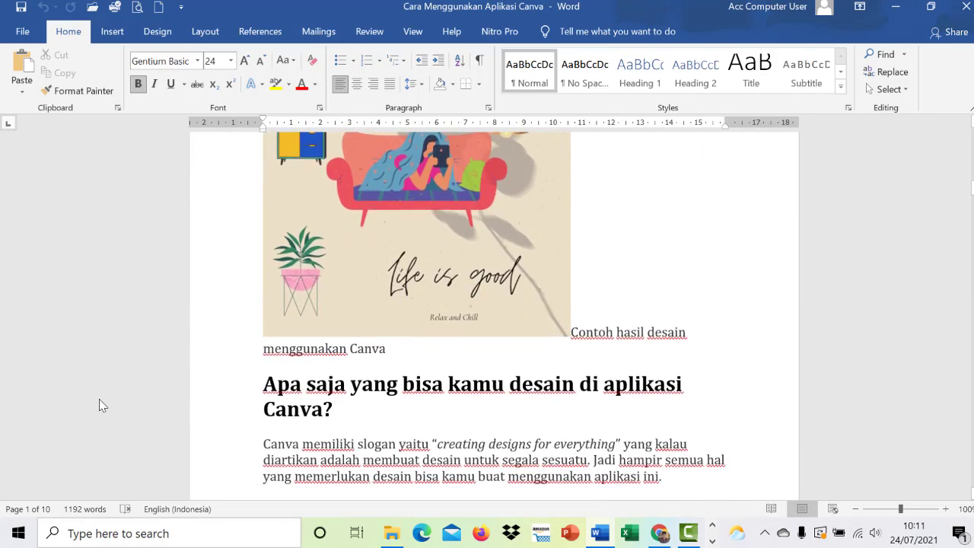
pyautogui.scroll(1, 103, 405)
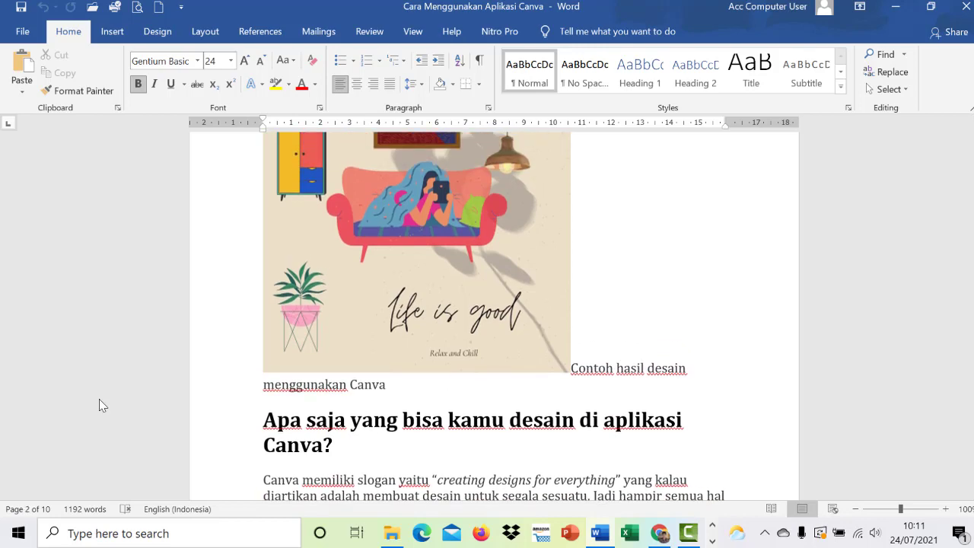
pyautogui.scroll(10, 103, 404)
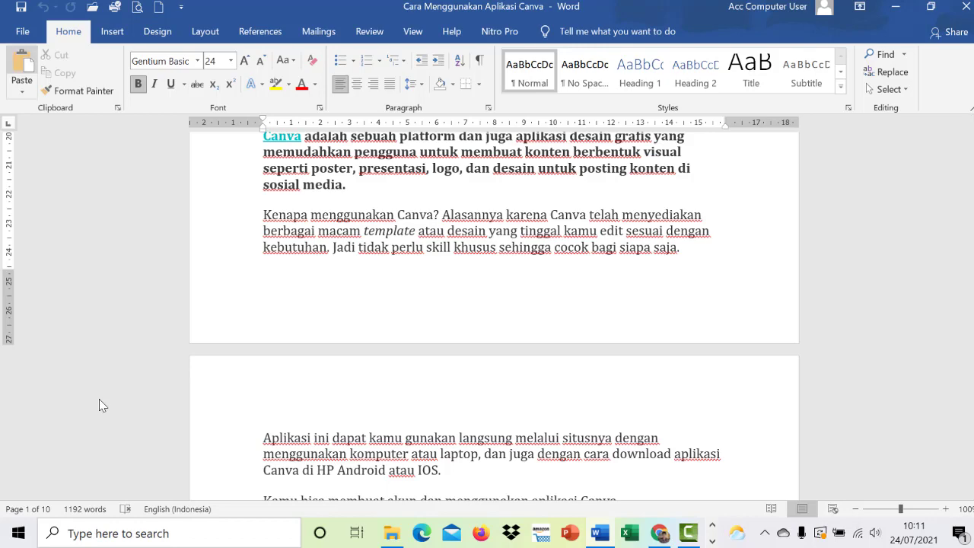
# Save the open Canva tutorial document under its existing name.
pyautogui.hotkey('alt', 'f')
pyautogui.press('Down')
pyautogui.press('Down')
pyautogui.press('Down')
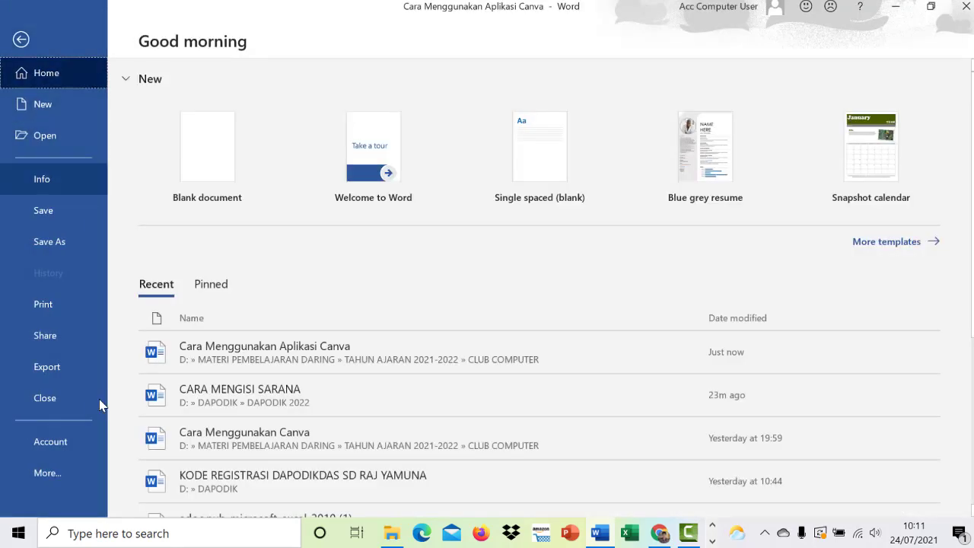
pyautogui.press('Down')
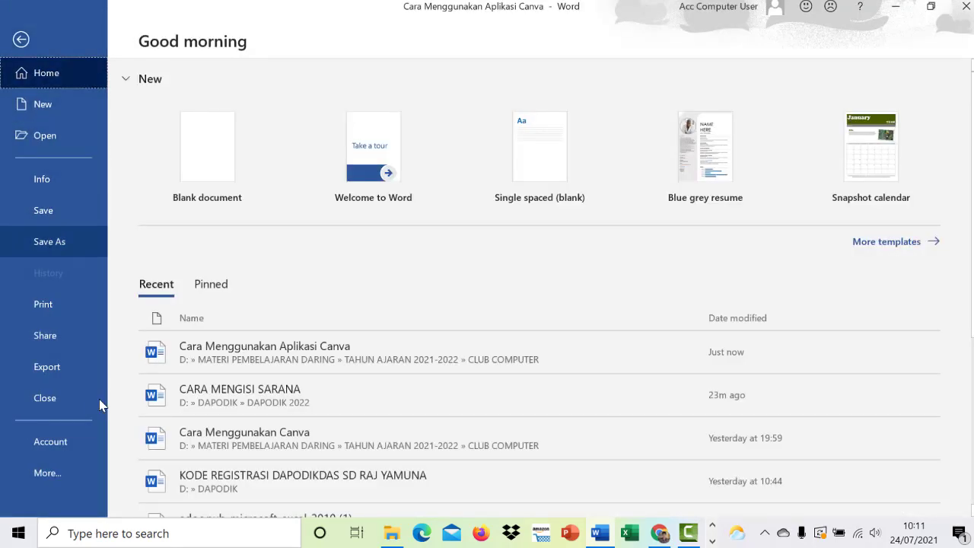
pyautogui.press('Up')
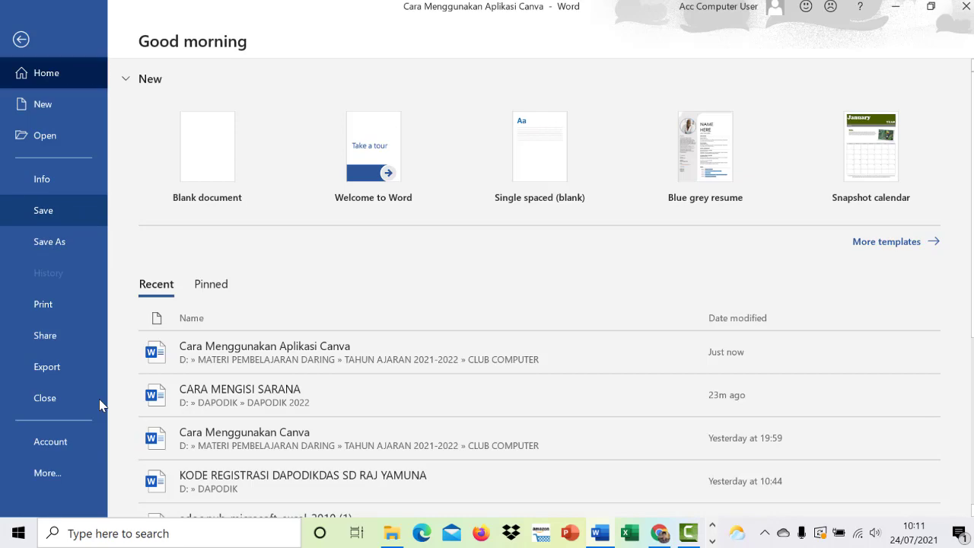
pyautogui.press('Return')
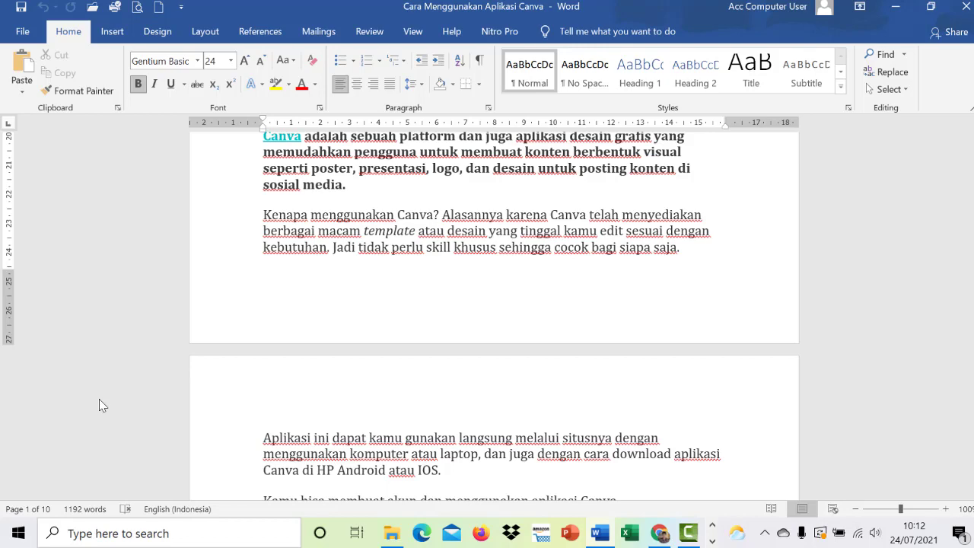
# Start saving a separate copy of the document and browse for its destination folder.
pyautogui.hotkey('alt', 'f')
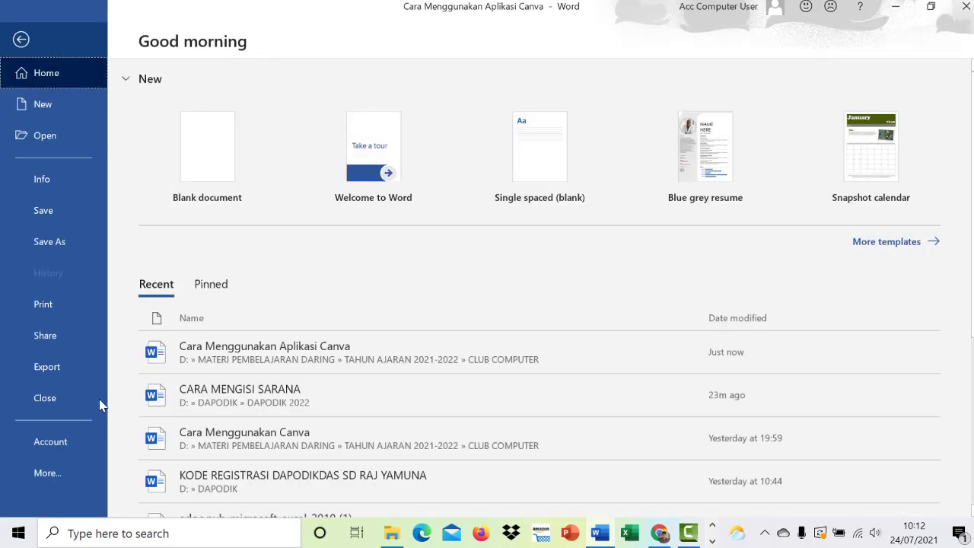
pyautogui.press('Down')
pyautogui.press('Down')
pyautogui.press('Down')
pyautogui.press('Down')
pyautogui.press('Down')
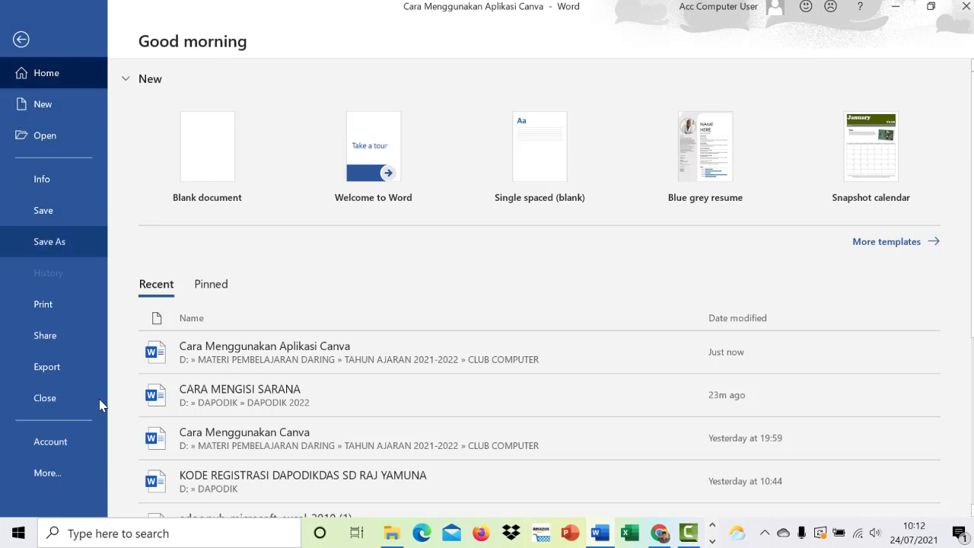
pyautogui.press('Return')
pyautogui.press('Down')
pyautogui.press('Down')
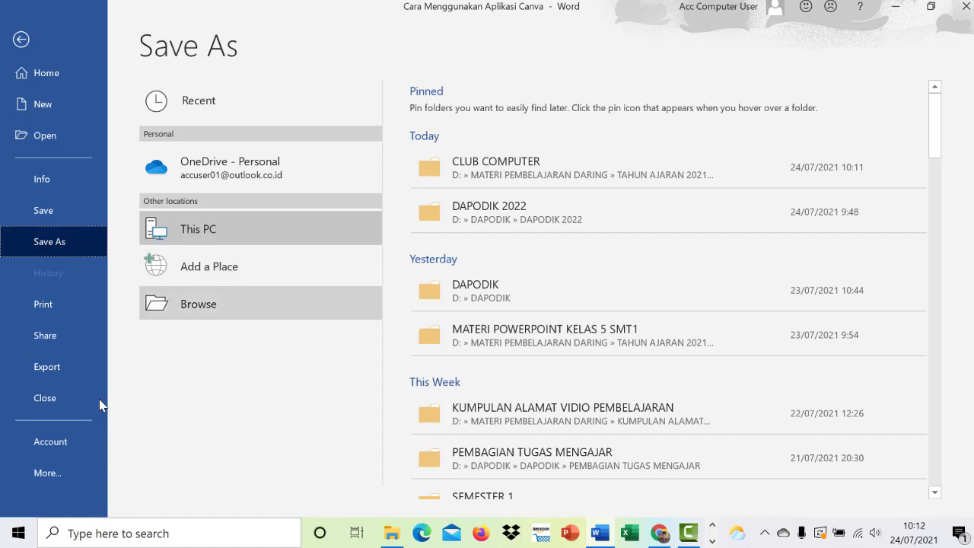
pyautogui.press('Return')
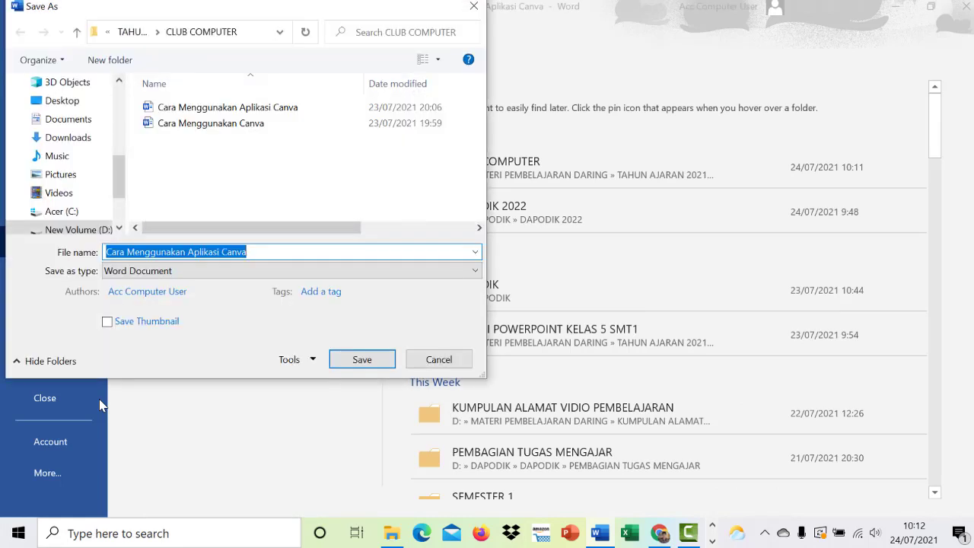
pyautogui.hotkey('shift', 'Tab')
pyautogui.hotkey('shift', 'Tab')
pyautogui.press('Return')
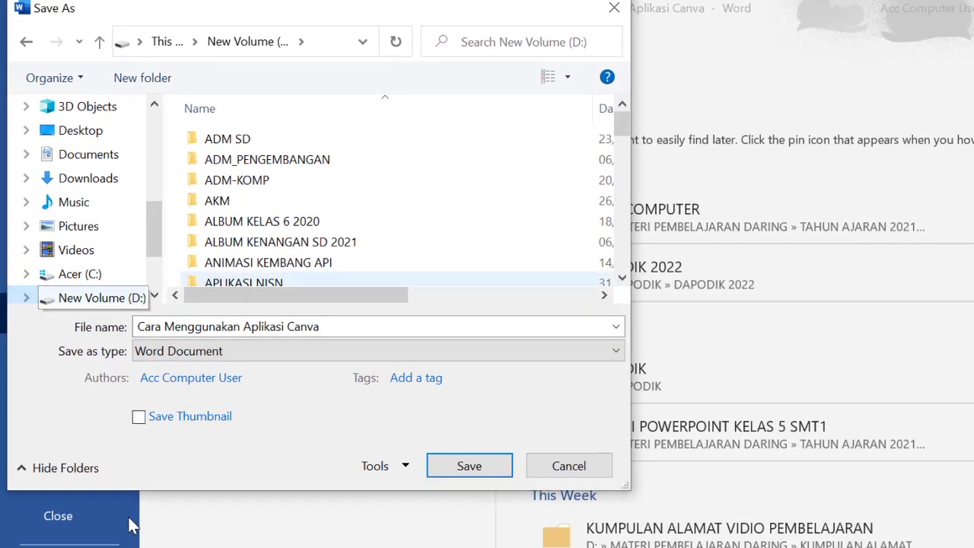
pyautogui.press('Up')
pyautogui.press('Up')
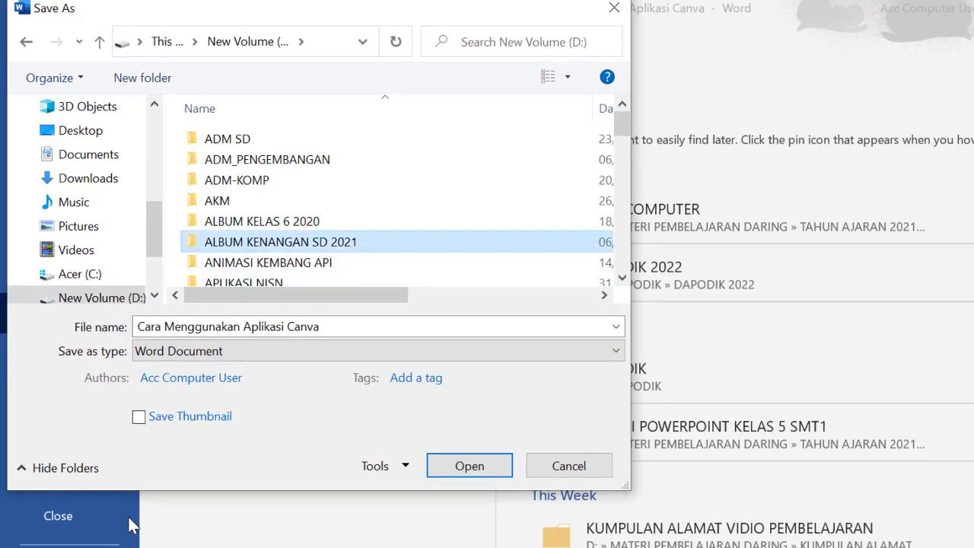
pyautogui.press('t')
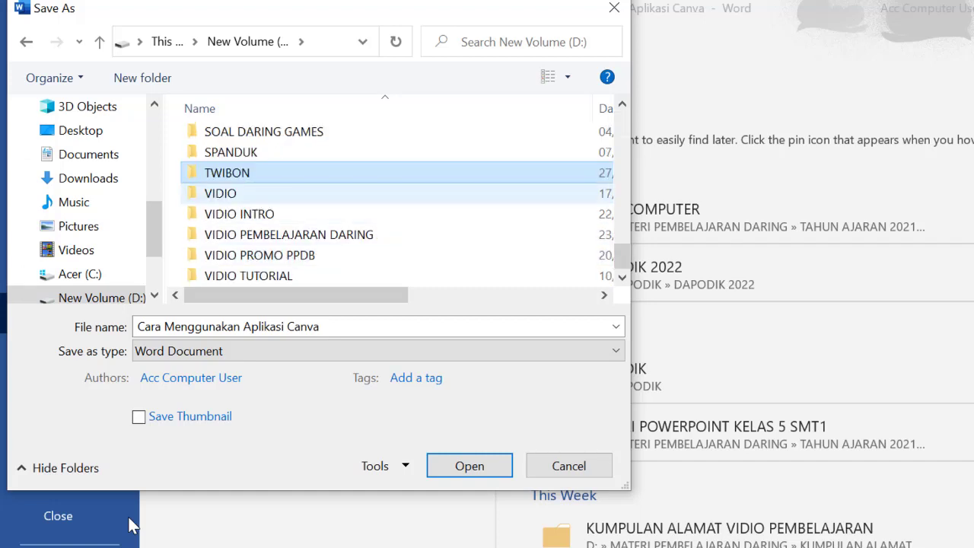
pyautogui.scroll(1, 263, 183)
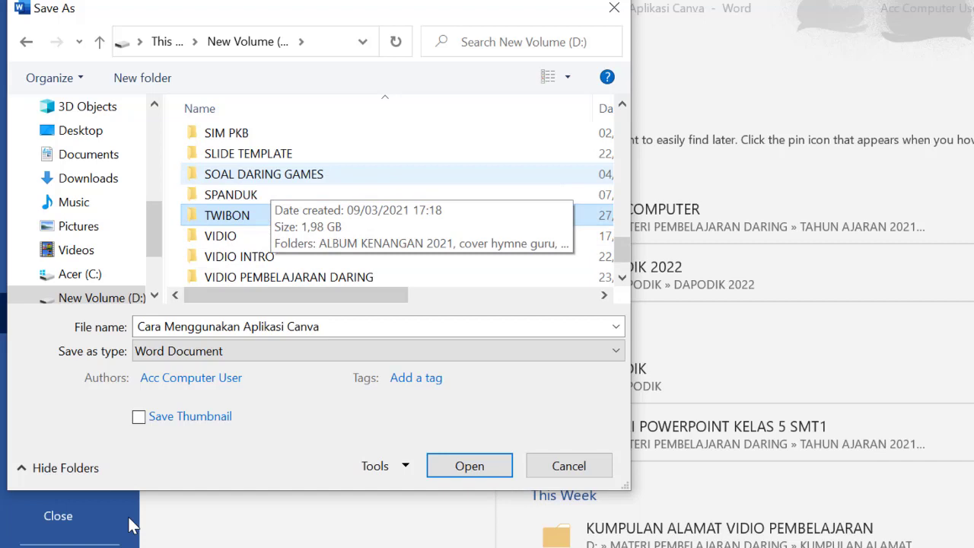
pyautogui.scroll(5, 263, 173)
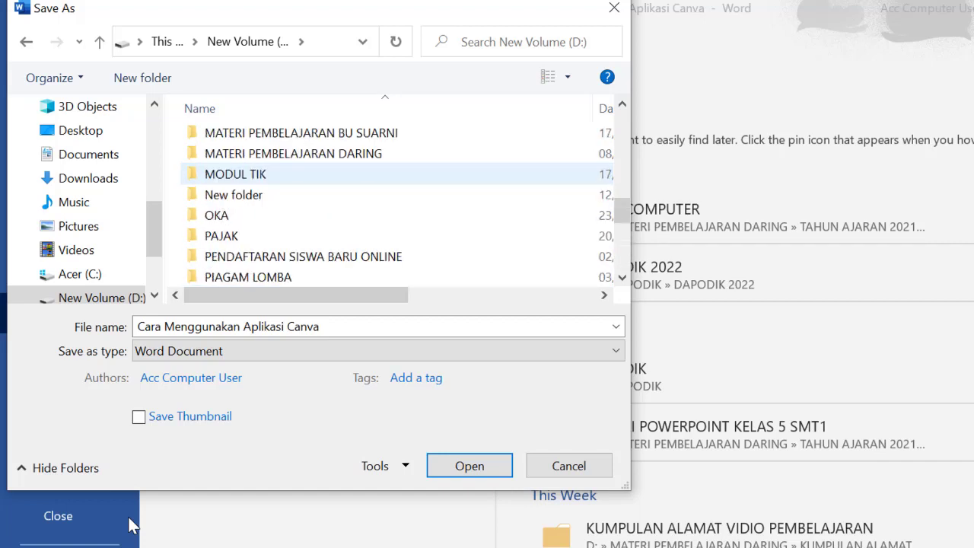
# Choose the SEMESTER 1 subfolder of TUGAS TIK on USB Drive (E:) as the save location.
pyautogui.scroll(-1, 80, 228)
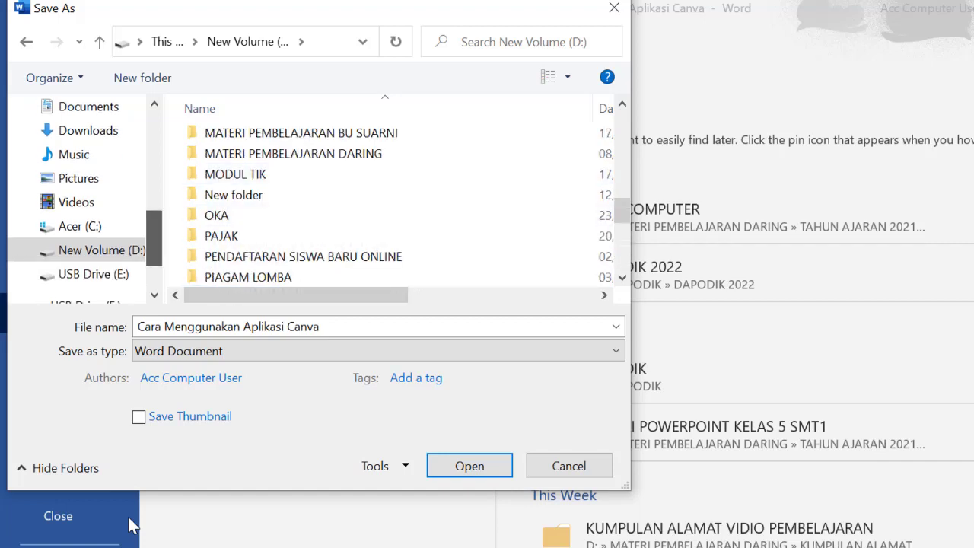
pyautogui.click(93, 274)
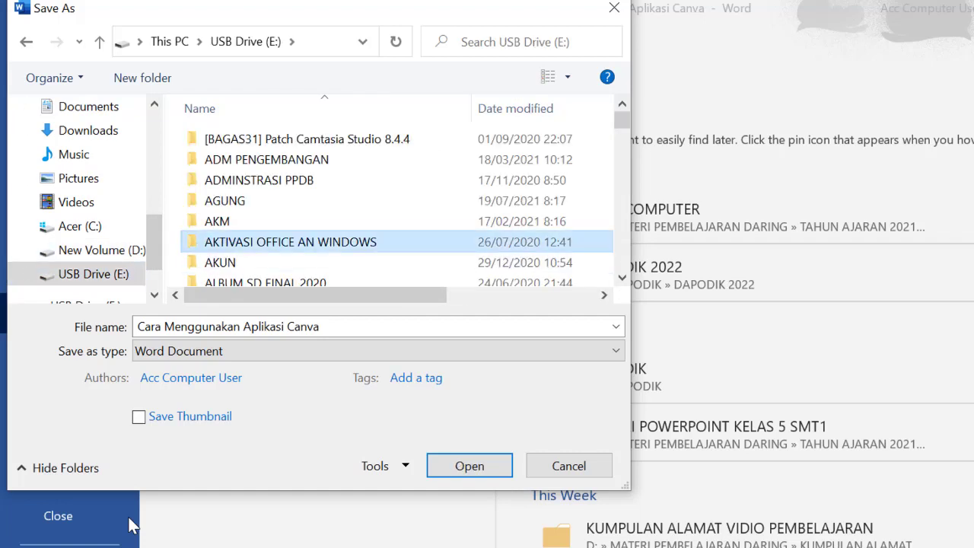
pyautogui.press('t')
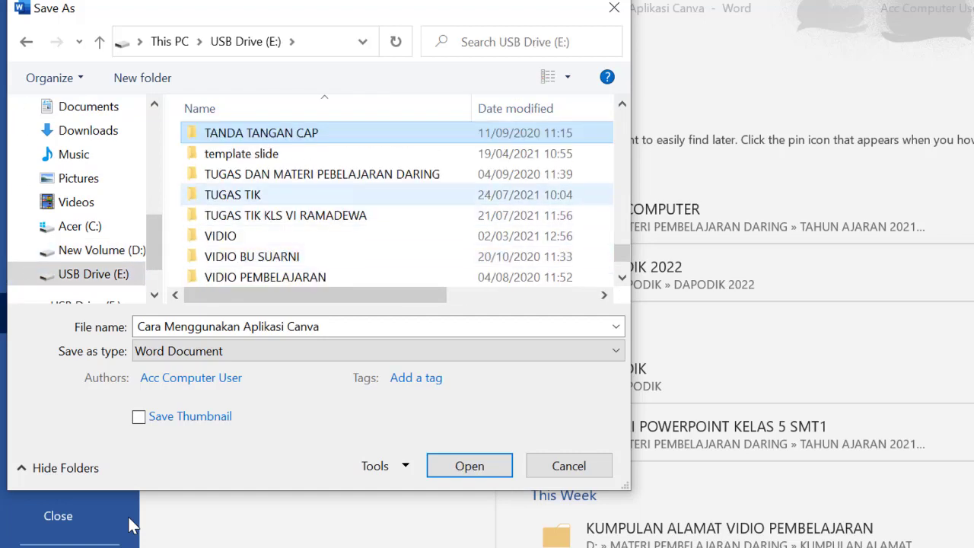
pyautogui.doubleClick(232, 195)
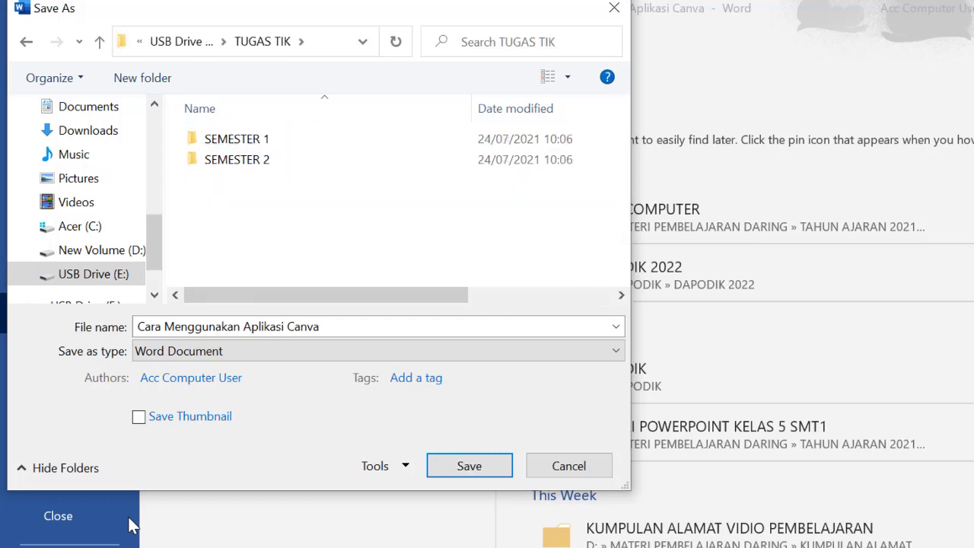
pyautogui.doubleClick(237, 138)
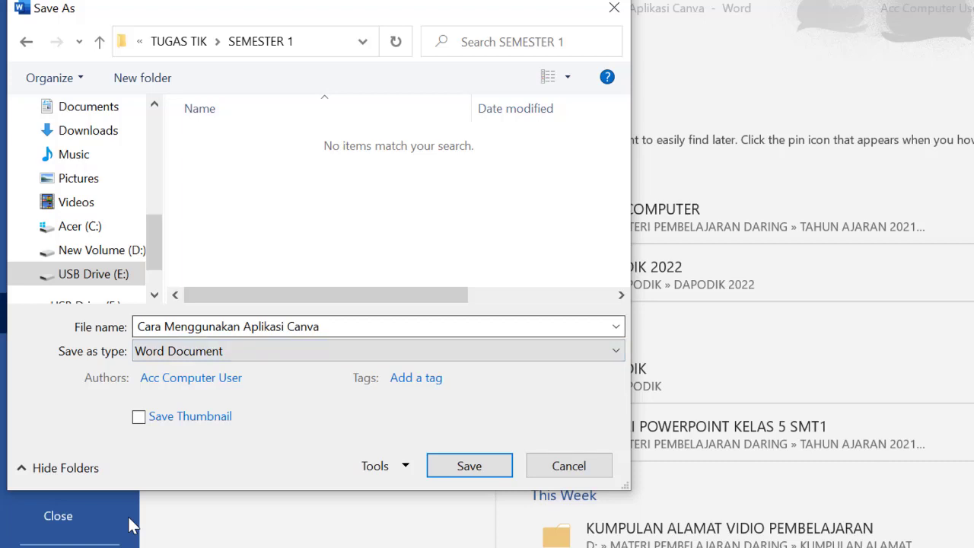
# Change the copy's file name to Cara Menggunakan Aplikasi Canva BARU.
pyautogui.hotkey('shift', 'Tab')
pyautogui.press('End')
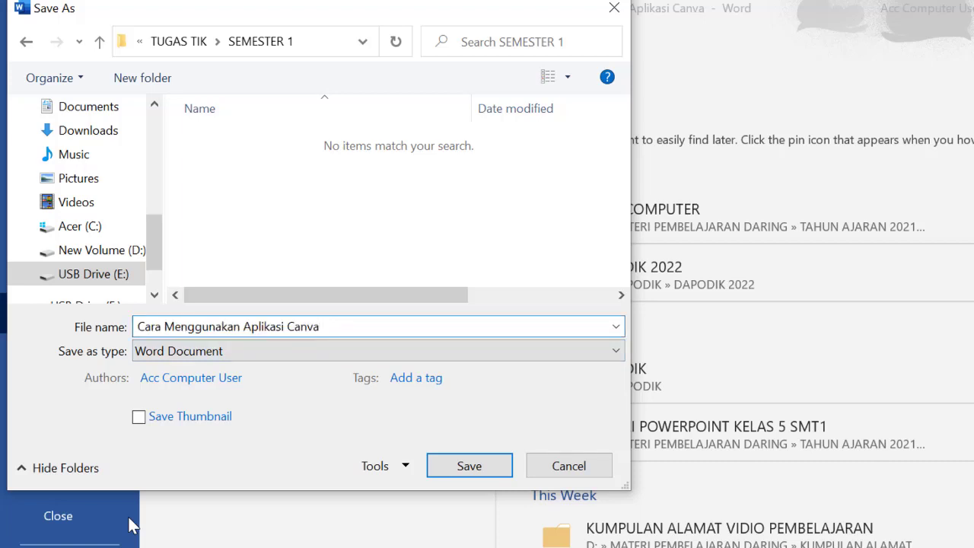
pyautogui.write('BARU')
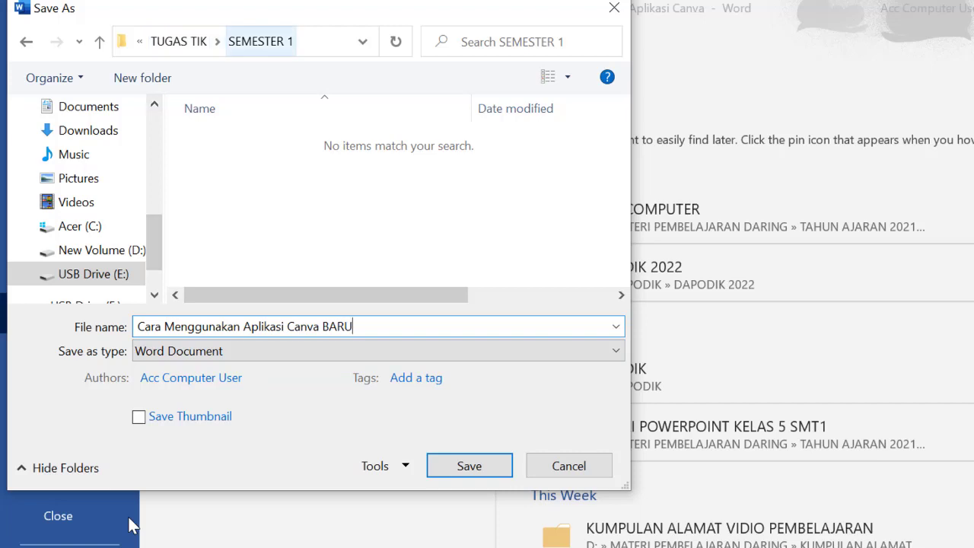
# Review the available file formats, keep Word Document as the type and save the copy.
pyautogui.press('Tab')
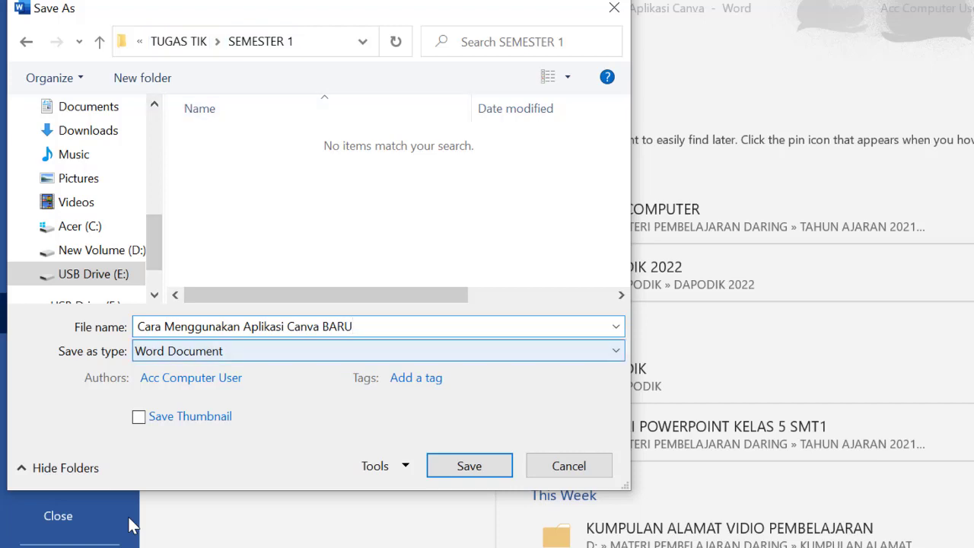
pyautogui.hotkey('shift', 'Tab')
pyautogui.press('Tab')
pyautogui.hotkey('alt', 'Down')
pyautogui.press('Escape')
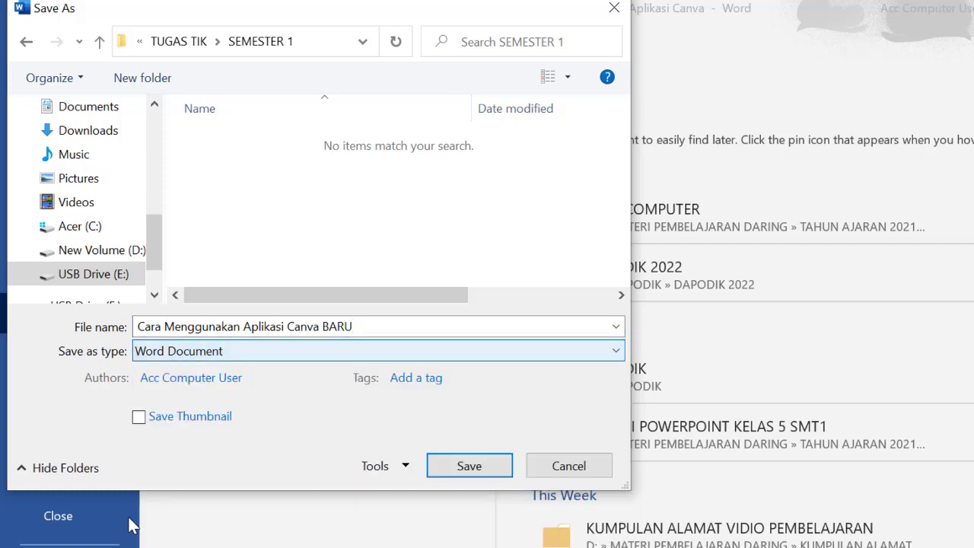
pyautogui.hotkey('alt', 'Down')
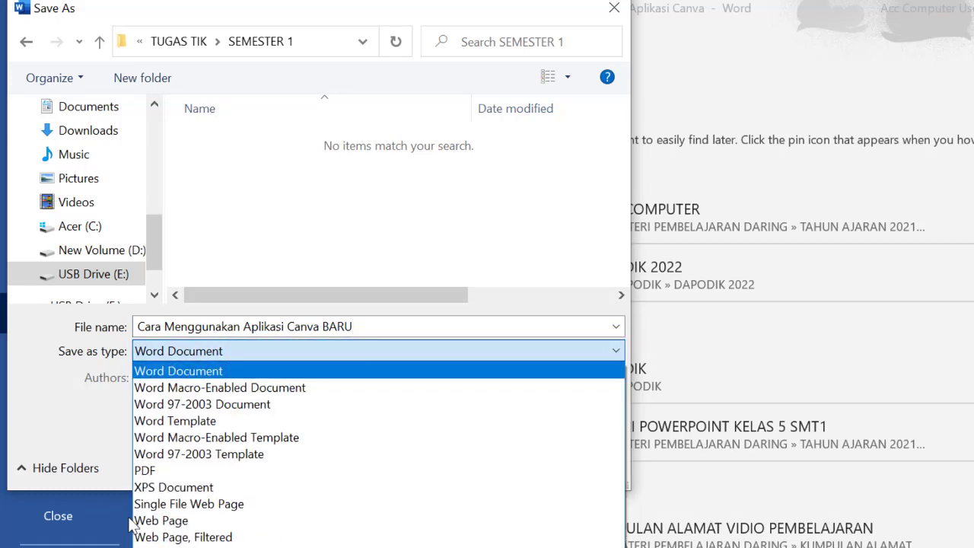
pyautogui.press('Down')
pyautogui.press('Down')
pyautogui.press('Down')
pyautogui.press('Down')
pyautogui.press('Down')
pyautogui.press('Down')
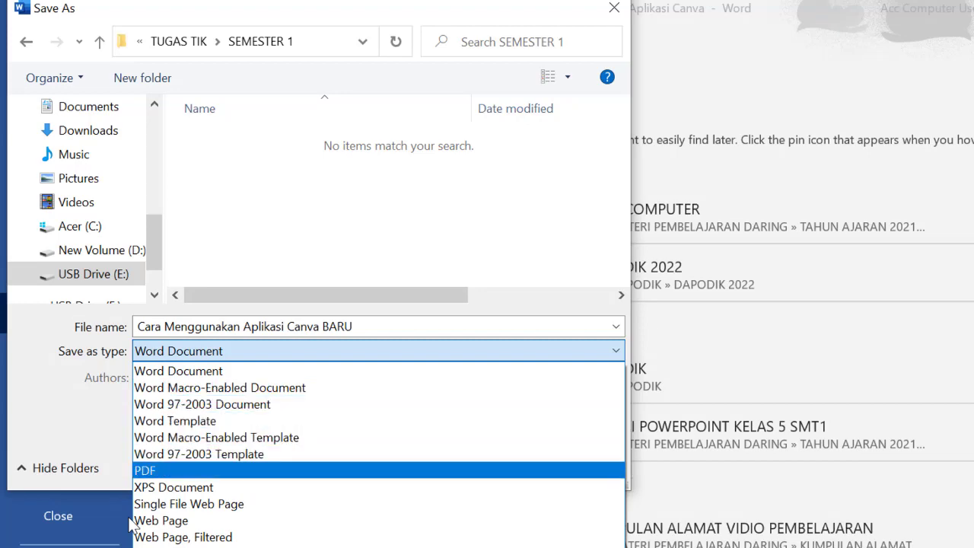
pyautogui.press('Up')
pyautogui.press('Escape')
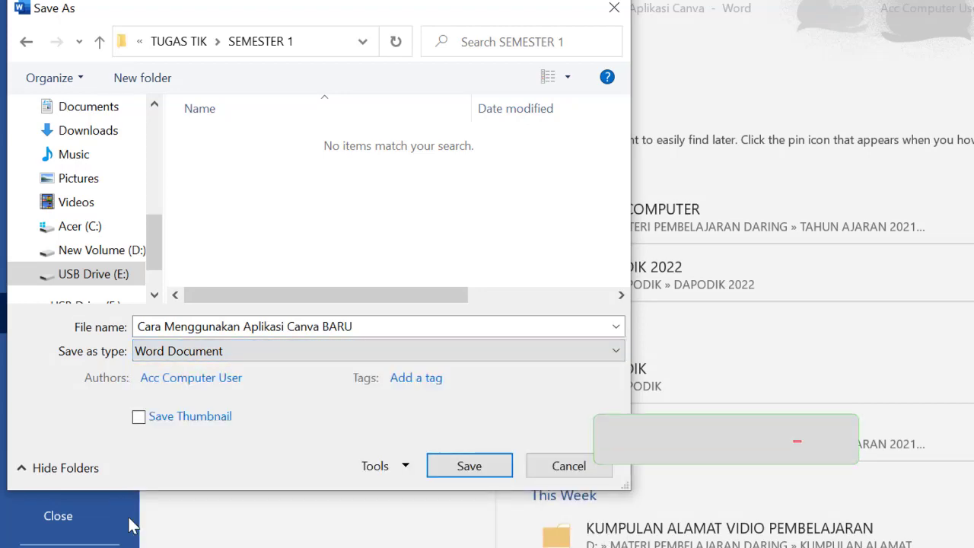
pyautogui.press('Return')
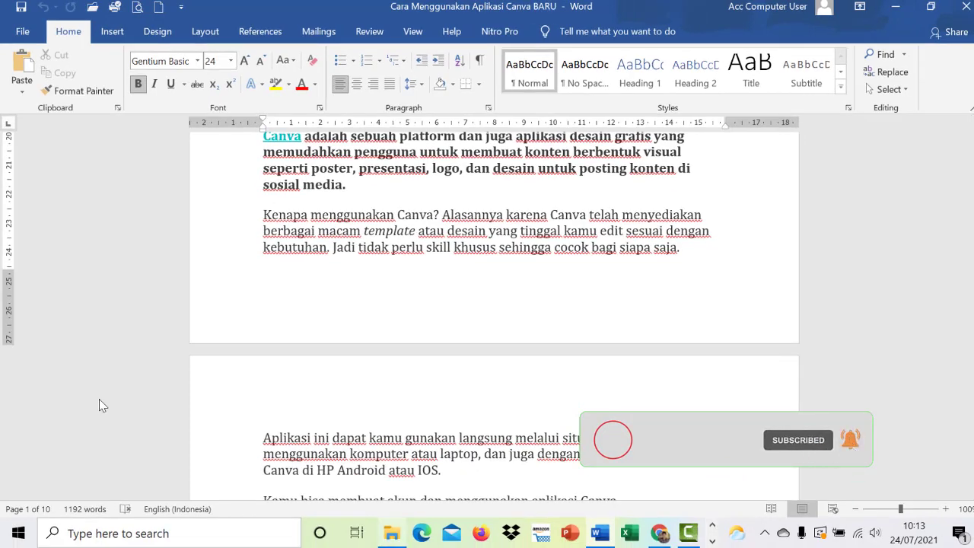
# Switch to File Explorer and check the SEMESTER 1 folder for the newly saved document.
pyautogui.press('super+1')
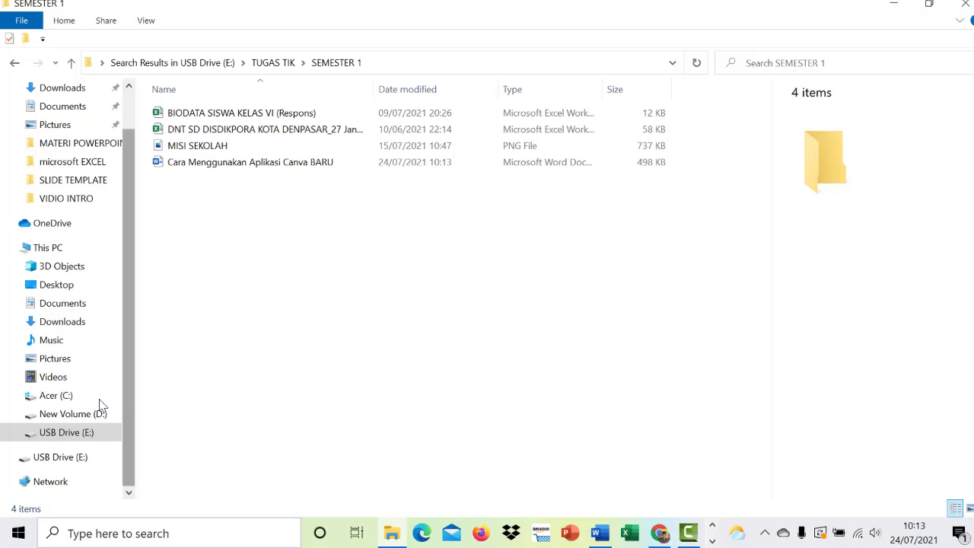
pyautogui.scroll(1, 99, 404)
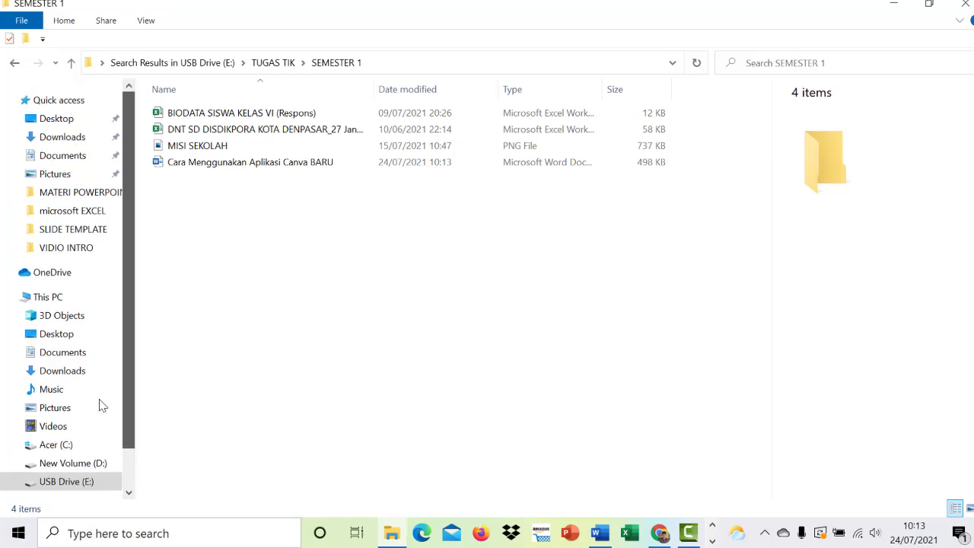
pyautogui.scroll(-1, 99, 405)
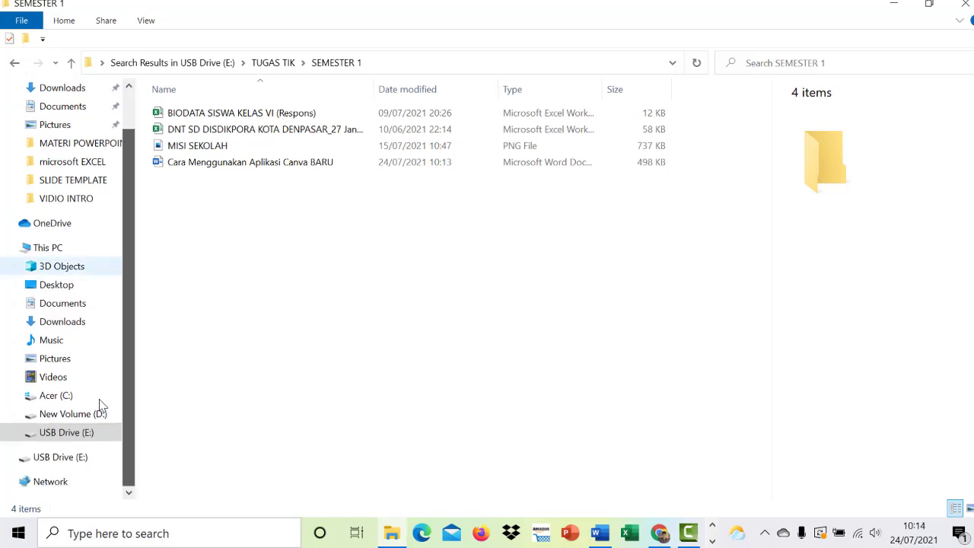
# Go through This PC to New Volume (D:) and open its ADM SD folder.
pyautogui.press('Left')
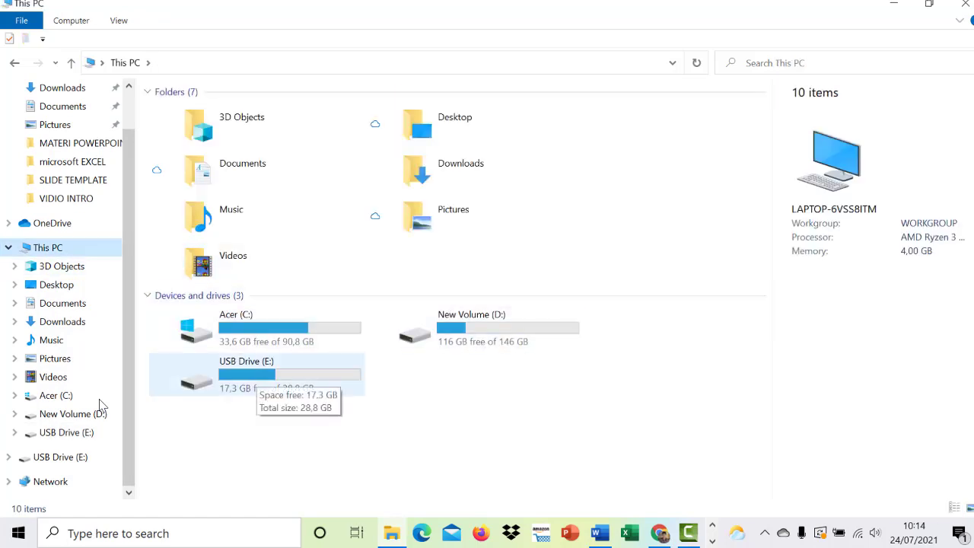
pyautogui.press('Left')
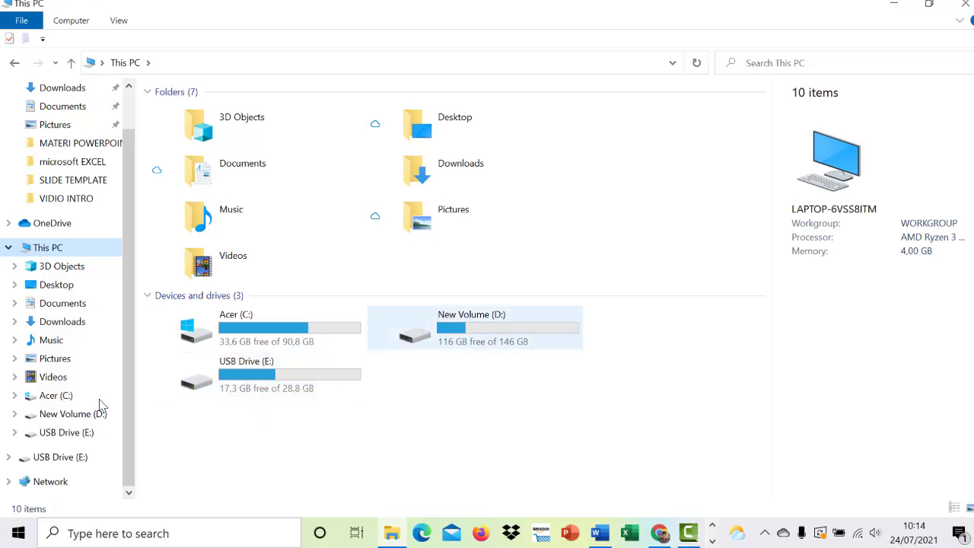
pyautogui.press('Return')
pyautogui.press('Up')
pyautogui.press('Up')
pyautogui.press('Up')
pyautogui.press('Up')
pyautogui.press('Up')
pyautogui.press('Up')
pyautogui.press('Up')
pyautogui.press('Up')
pyautogui.press('Up')
pyautogui.press('Up')
pyautogui.press('Up')
pyautogui.press('Up')
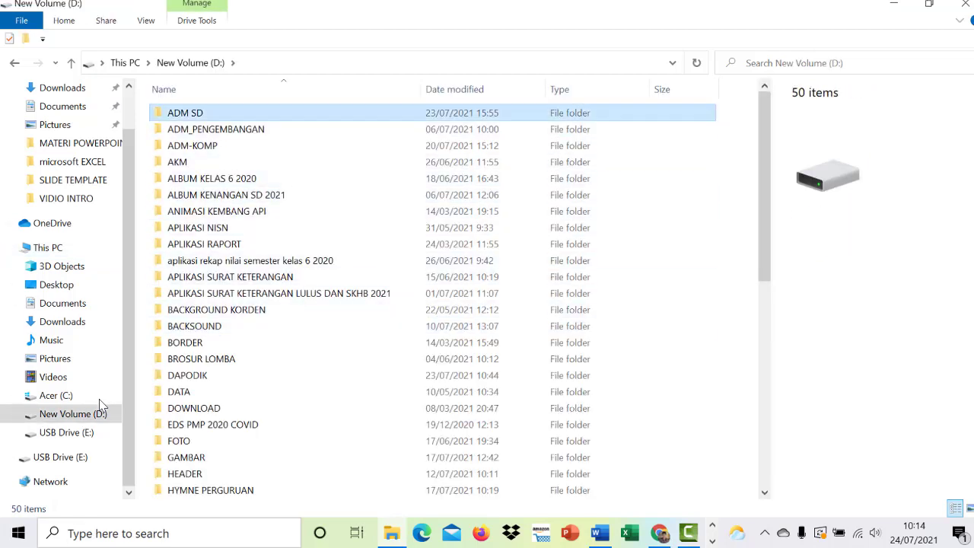
pyautogui.press('Return')
# Look through the files and subfolders inside the ADM SD folder, checking their details.
pyautogui.press('Down')
pyautogui.press('Down')
pyautogui.press('Down')
pyautogui.press('Down')
pyautogui.press('Down')
pyautogui.press('Down')
pyautogui.press('Down')
pyautogui.press('Down')
pyautogui.press('Up')
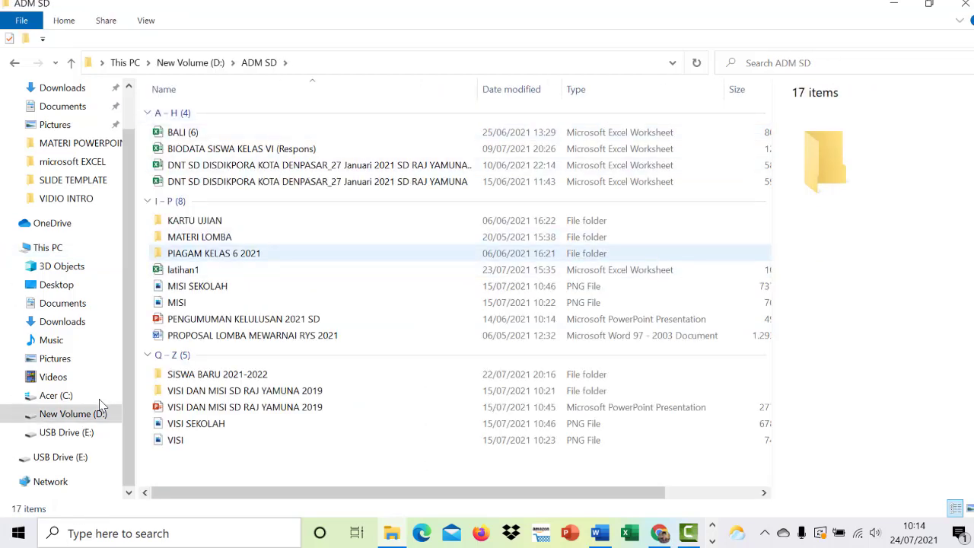
pyautogui.press('Down')
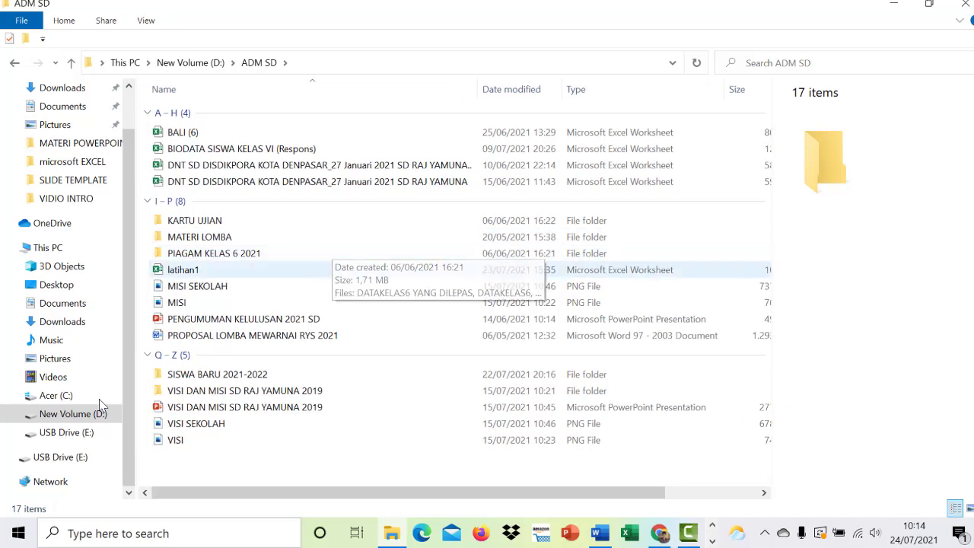
pyautogui.press('Up')
pyautogui.press('Up')
pyautogui.press('Up')
pyautogui.press('Up')
pyautogui.press('Up')
pyautogui.press('Up')
pyautogui.press('Down')
pyautogui.press('Down')
pyautogui.press('Down')
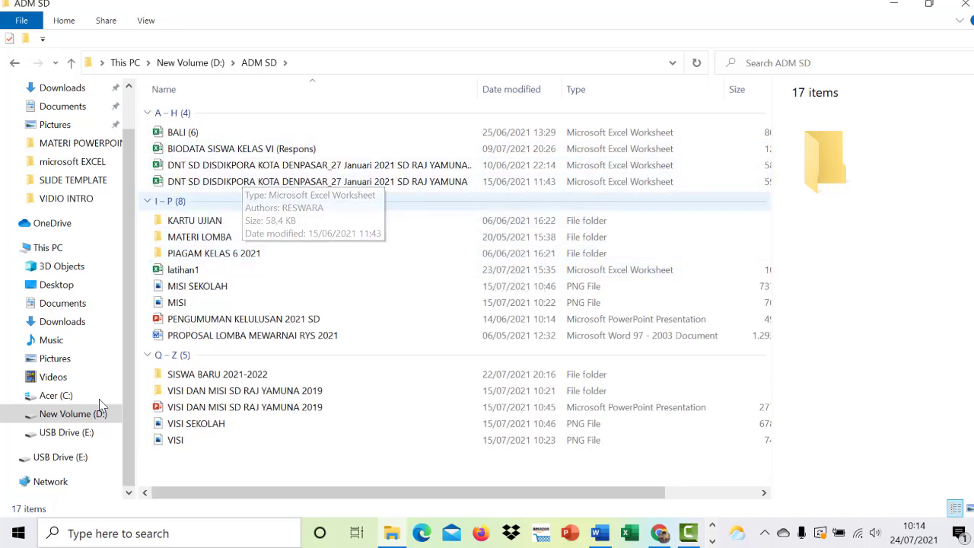
pyautogui.press('Up')
pyautogui.press('Up')
pyautogui.press('Up')
pyautogui.press('Tab')
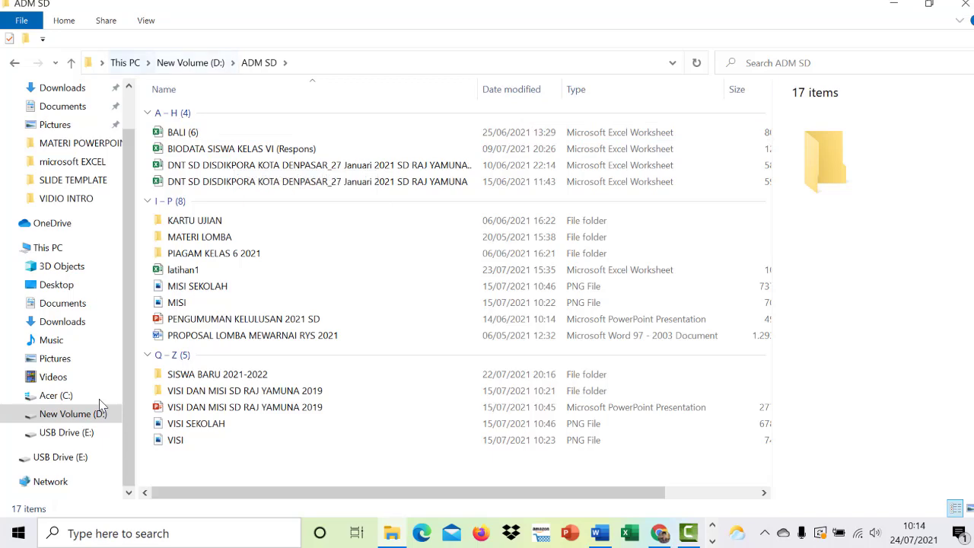
# Display the ADM SD contents as extra large icons and switch them to small icons.
pyautogui.hotkey('alt', 'v')
pyautogui.hotkey('ctrl', 'shift', '1')
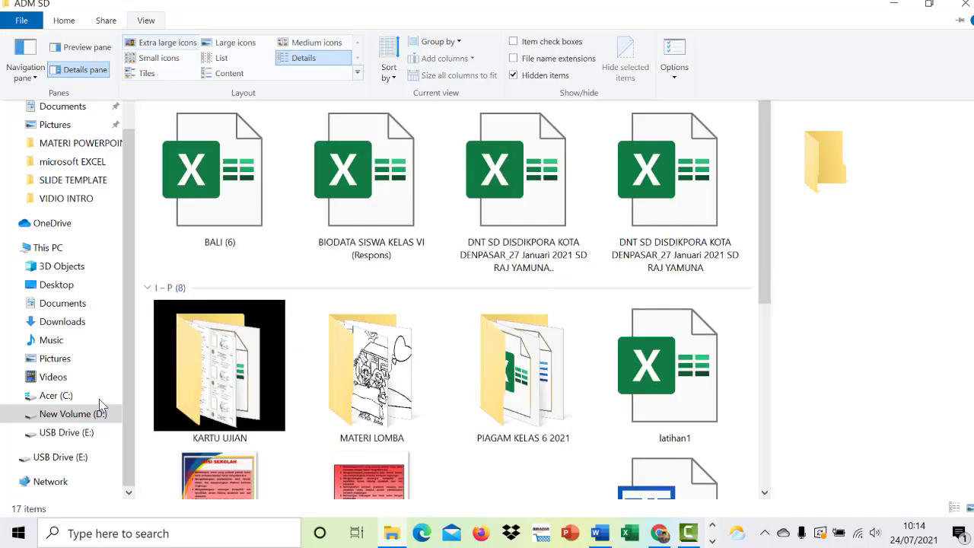
pyautogui.press('Escape')
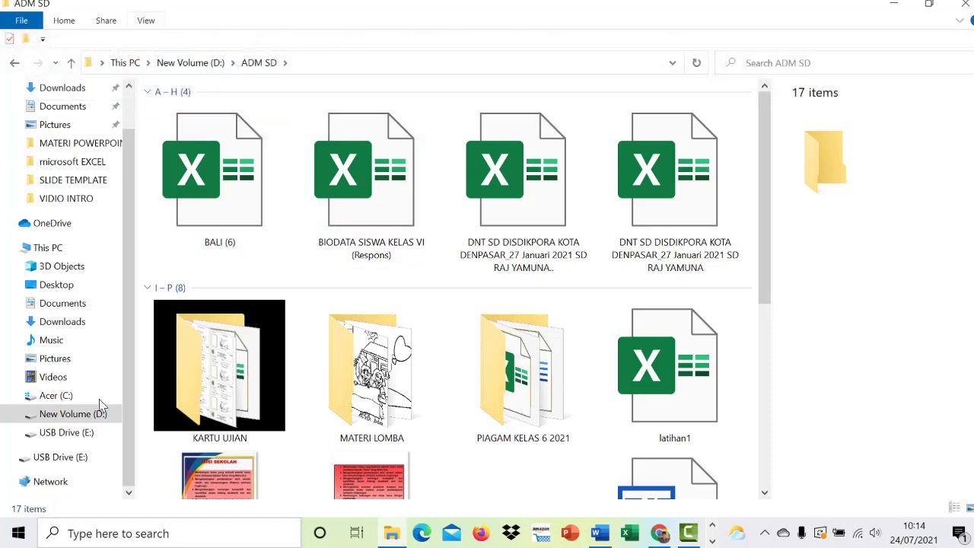
pyautogui.hotkey('alt', 'v')
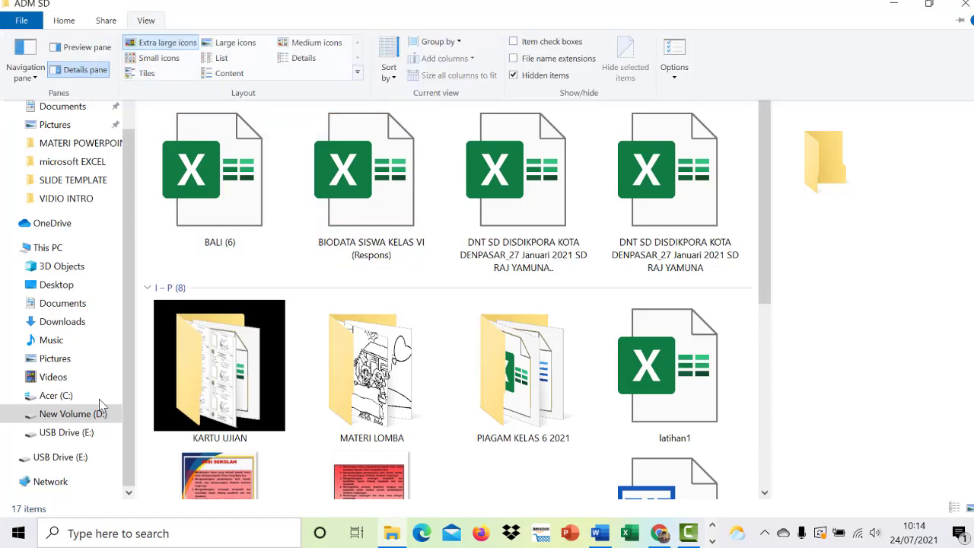
pyautogui.hotkey('ctrl', 'shift', '4')
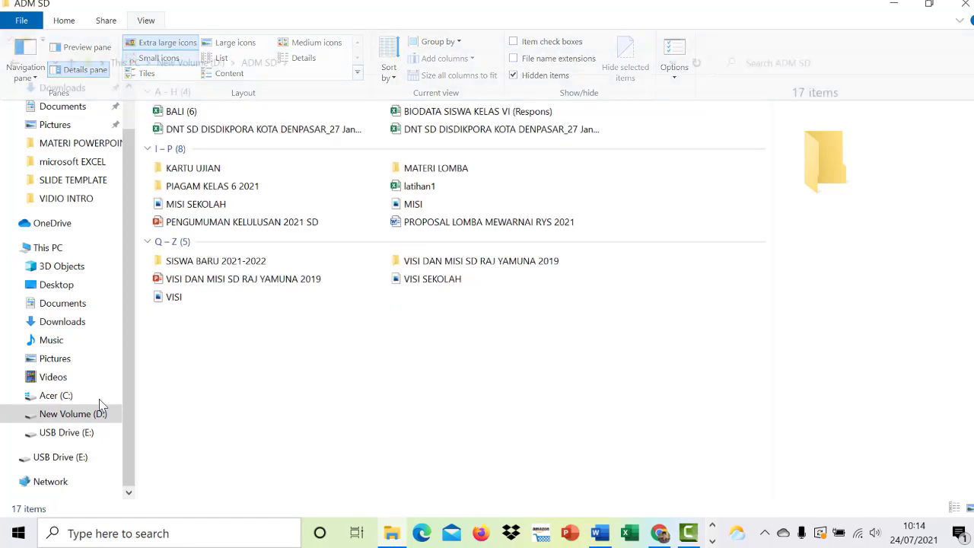
pyautogui.press('Escape')
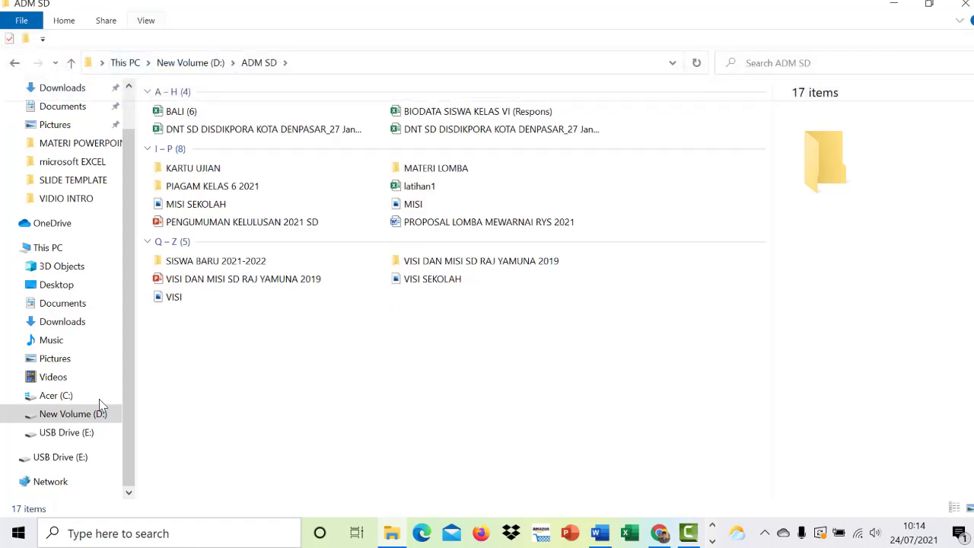
# Try the Large icons and List layouts for ADM SD and return the folder to the Details layout.
pyautogui.hotkey('alt', 'v')
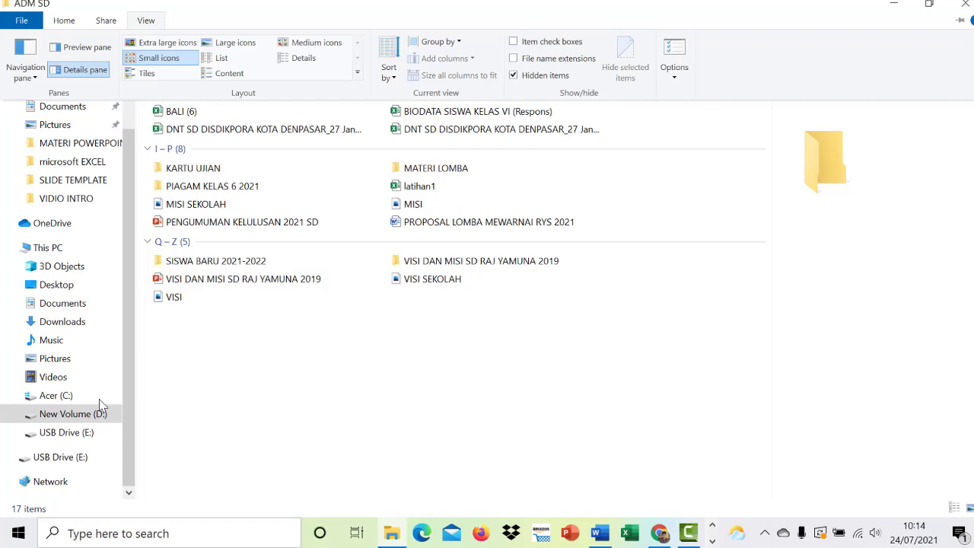
pyautogui.hotkey('ctrl', 'shift', '2')
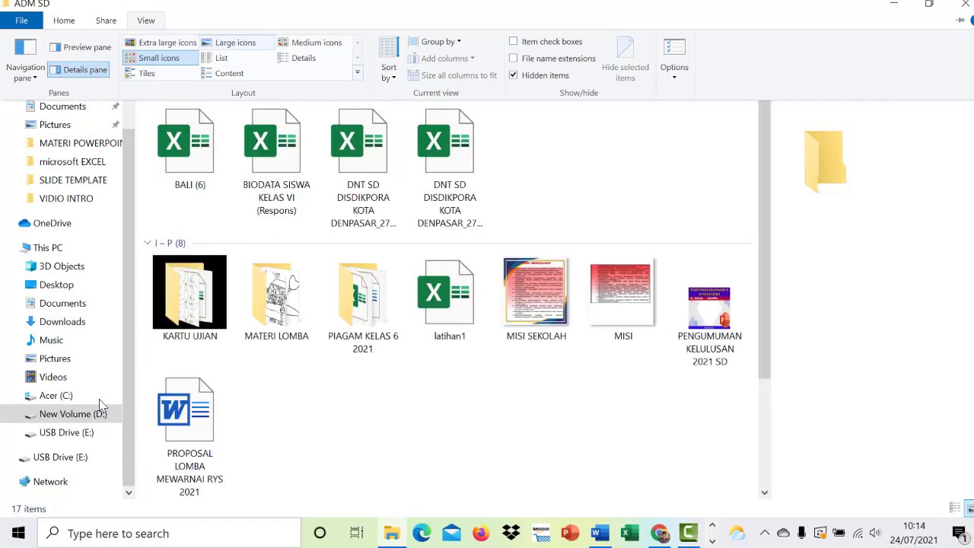
pyautogui.hotkey('ctrl', 'shift', '5')
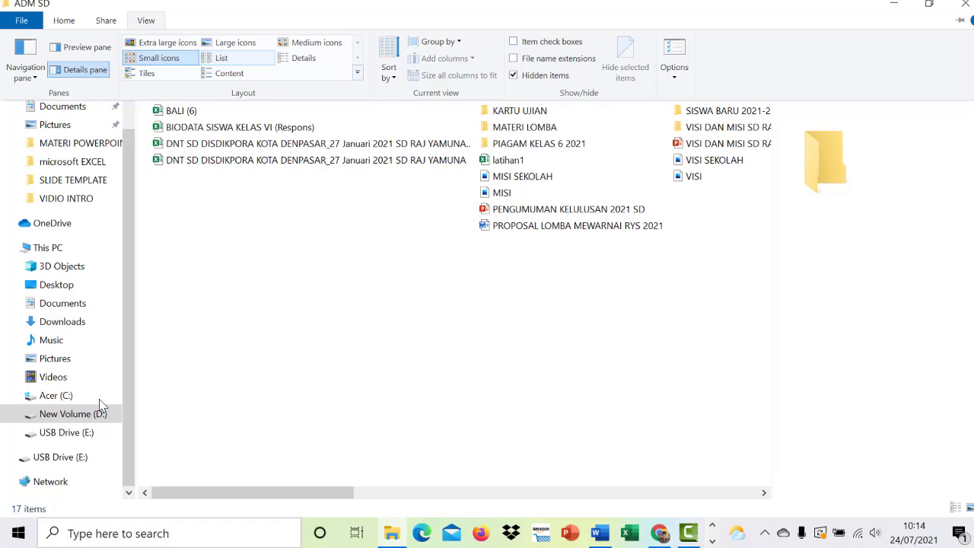
pyautogui.hotkey('ctrl', 'shift', '6')
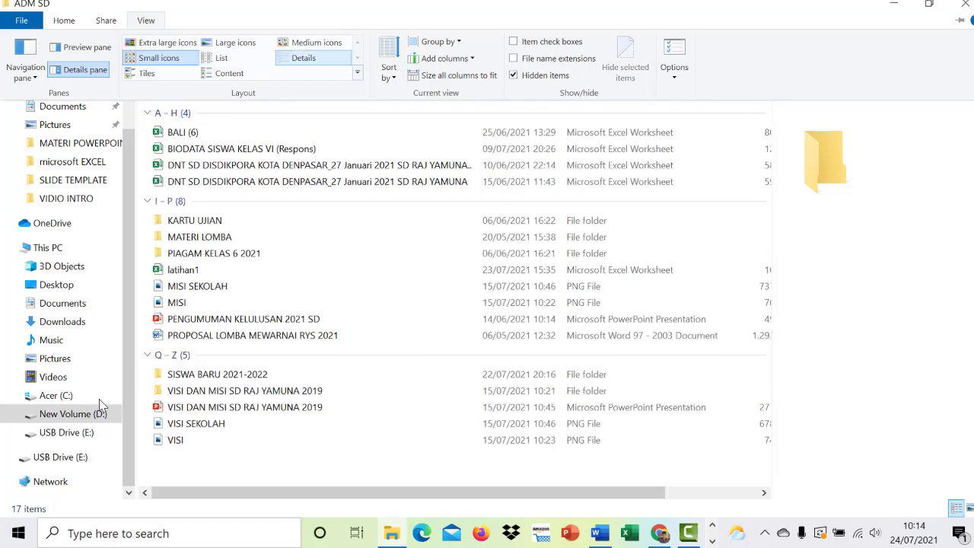
pyautogui.hotkey('ctrl', 'F1')
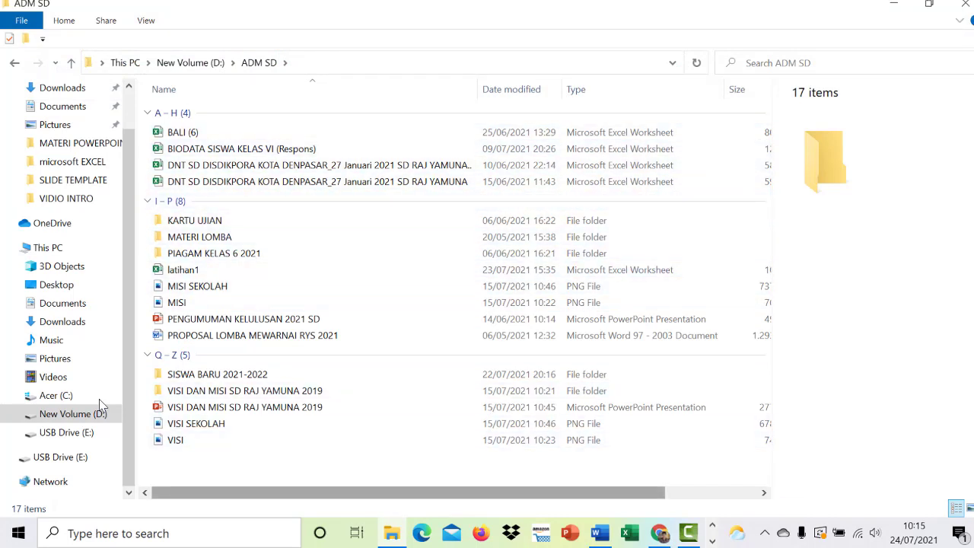
# Sort the ADM SD contents by Date modified and review the date, type and size columns.
pyautogui.moveTo(403, 492); pyautogui.dragTo(503, 492)
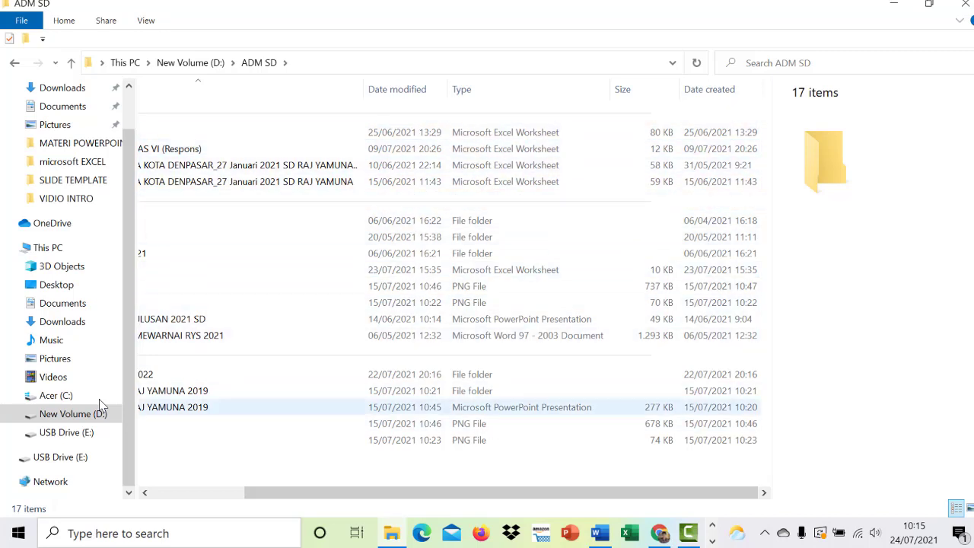
pyautogui.hscroll(-3, 101, 403)
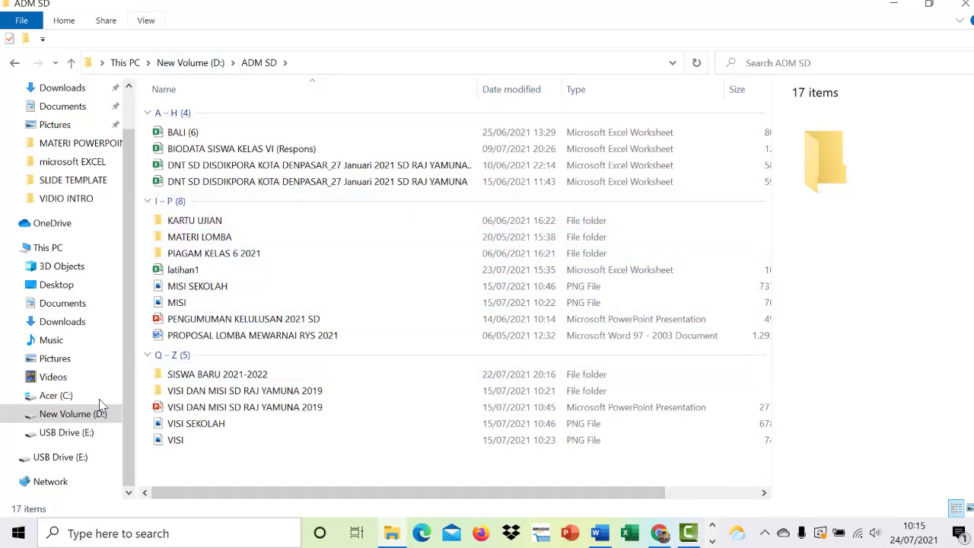
pyautogui.hotkey('alt', 'v')
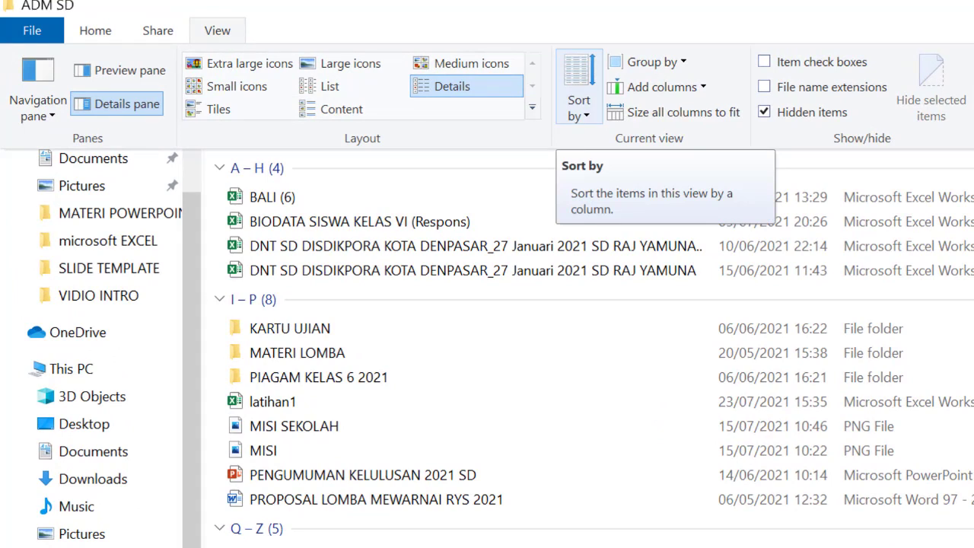
pyautogui.click(578, 107)
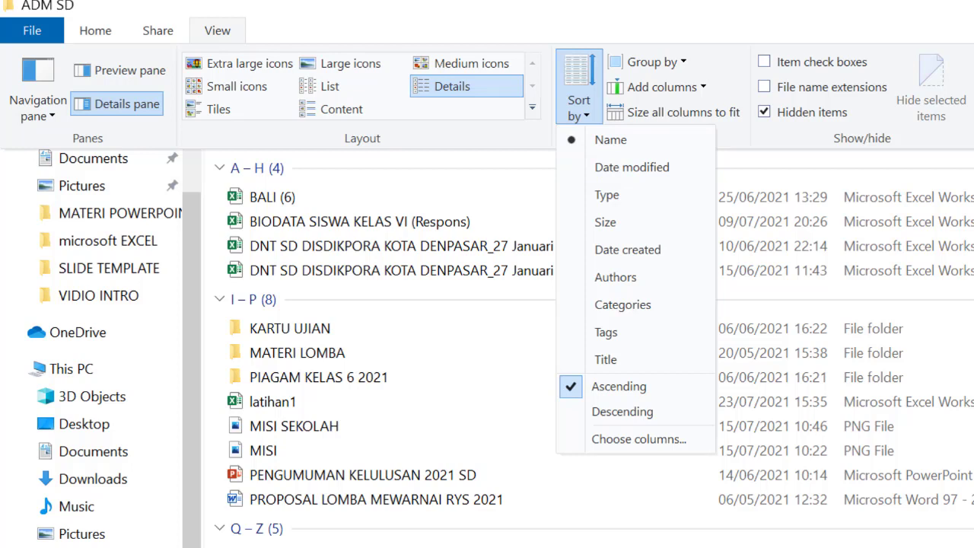
pyautogui.click(632, 166)
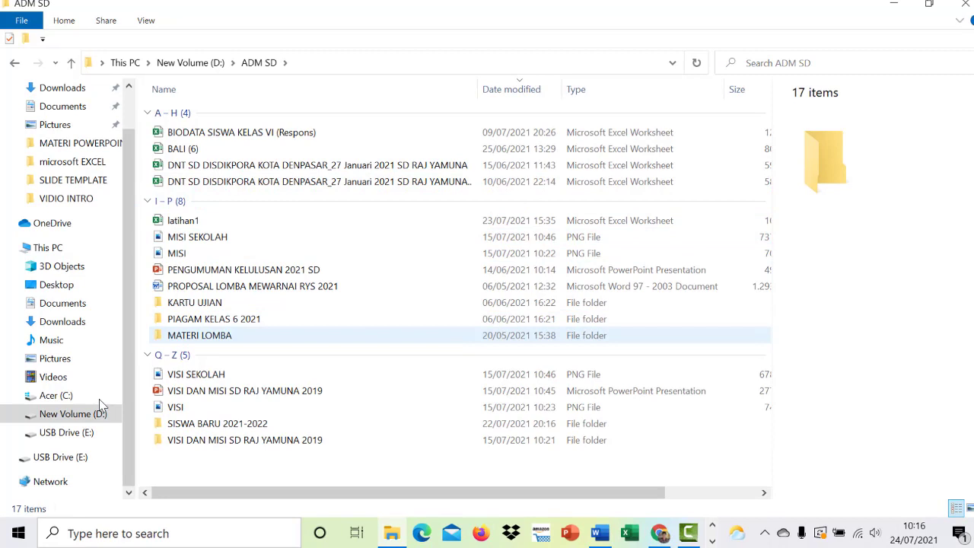
pyautogui.hscroll(3, 101, 403)
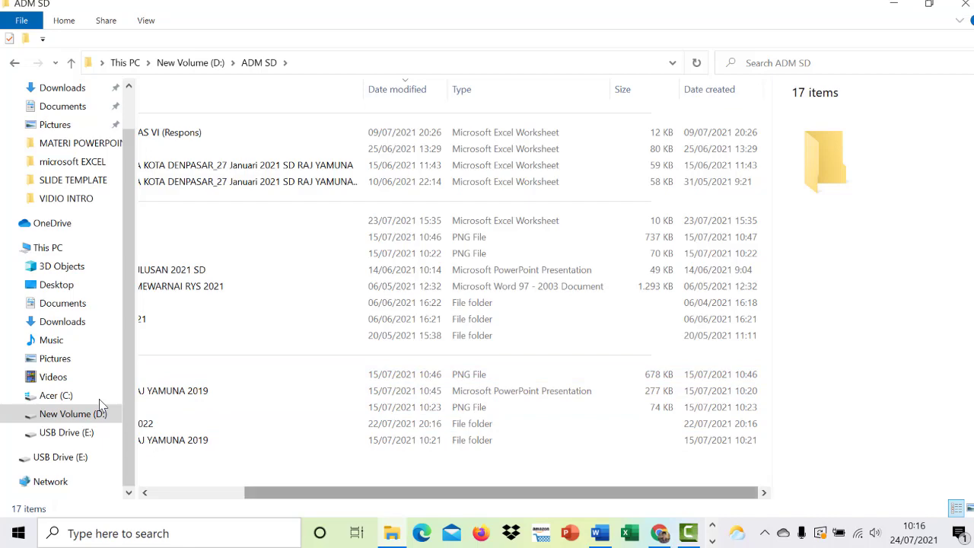
pyautogui.hscroll(-3, 455, 289)
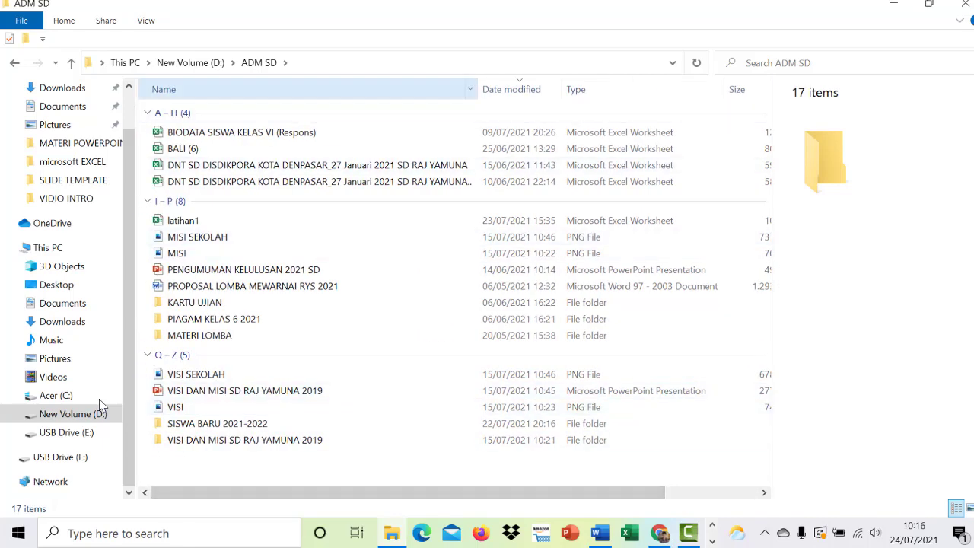
# Sort the ADM SD contents by Type in the Details layout.
pyautogui.hotkey('ctrl', 'F1')
pyautogui.hotkey('ctrl', 'shift', '5')
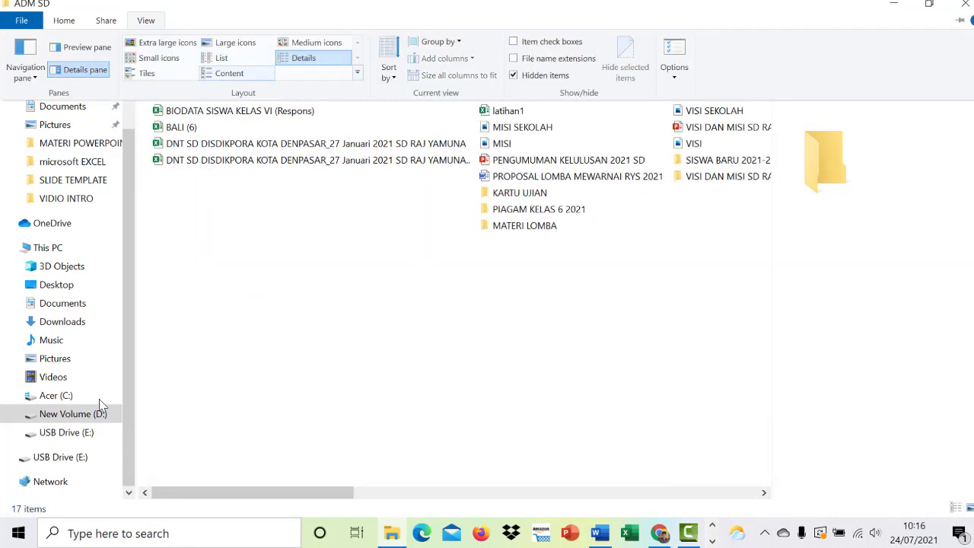
pyautogui.hotkey('ctrl', 'shift', '6')
pyautogui.hotkey('alt', 'v')
pyautogui.press('o')
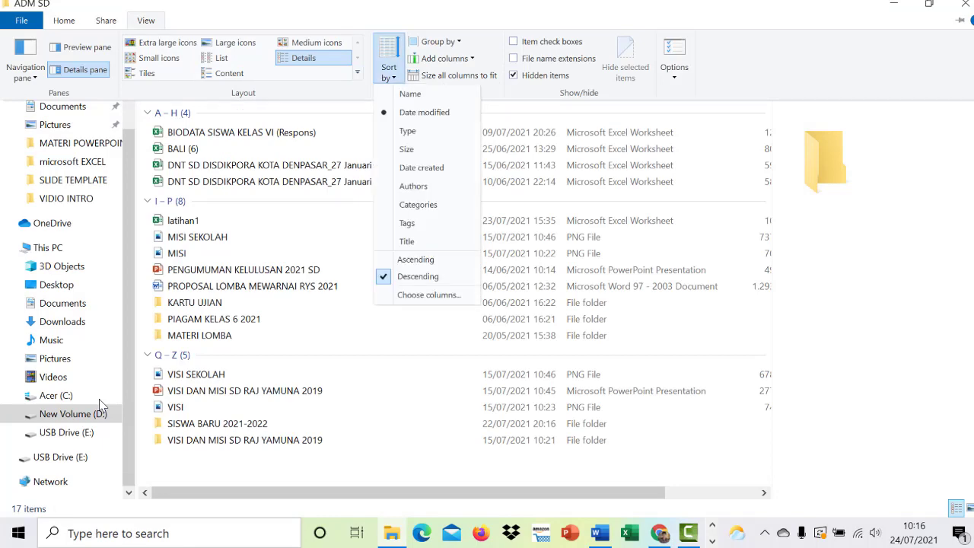
pyautogui.press('Down')
pyautogui.press('Down')
pyautogui.press('Down')
pyautogui.press('Return')
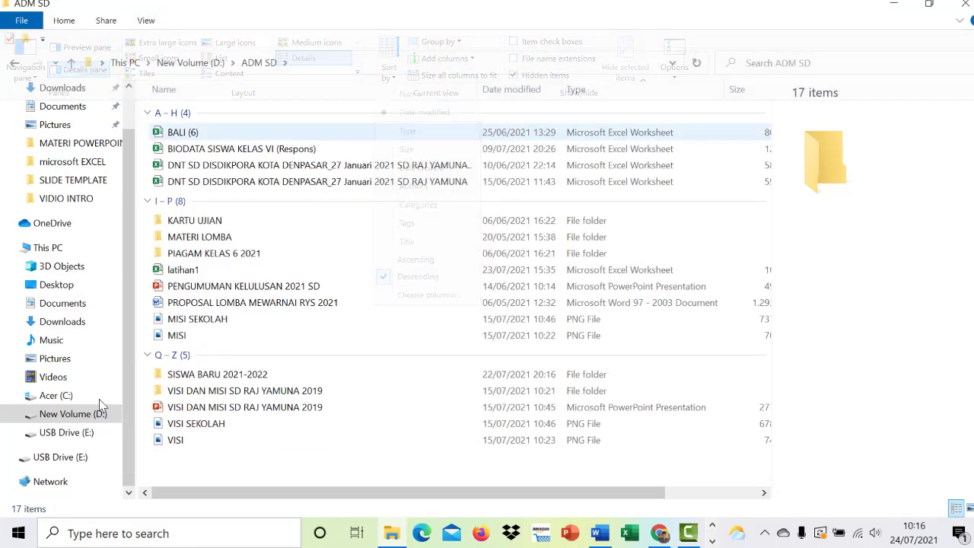
# Examine how the ADM SD files and folders are ordered by type within each name group.
pyautogui.press('Down')
pyautogui.press('Down')
pyautogui.press('Down')
pyautogui.press('Down')
pyautogui.press('Down')
pyautogui.press('Up')
pyautogui.press('Up')
pyautogui.press('Up')
pyautogui.press('Up')
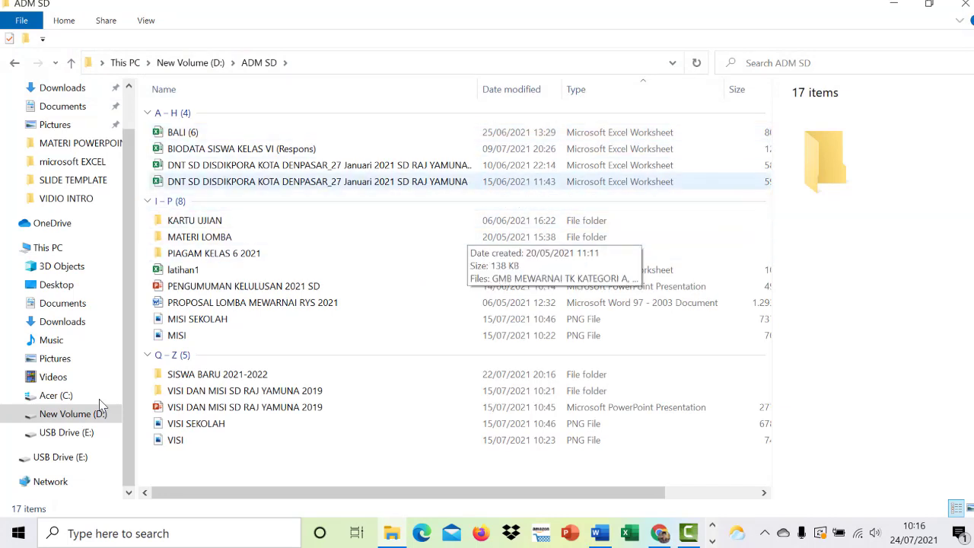
pyautogui.press('Down')
pyautogui.press('Down')
pyautogui.press('Down')
pyautogui.press('Down')
pyautogui.press('Down')
pyautogui.press('Down')
pyautogui.press('Down')
pyautogui.press('Down')
pyautogui.press('Down')
pyautogui.press('Down')
pyautogui.press('Down')
pyautogui.press('Down')
pyautogui.press('Up')
pyautogui.press('Up')
pyautogui.press('Up')
pyautogui.press('Up')
pyautogui.press('Up')
pyautogui.press('Up')
pyautogui.press('Up')
pyautogui.press('Up')
pyautogui.press('Up')
pyautogui.press('Up')
pyautogui.press('Up')
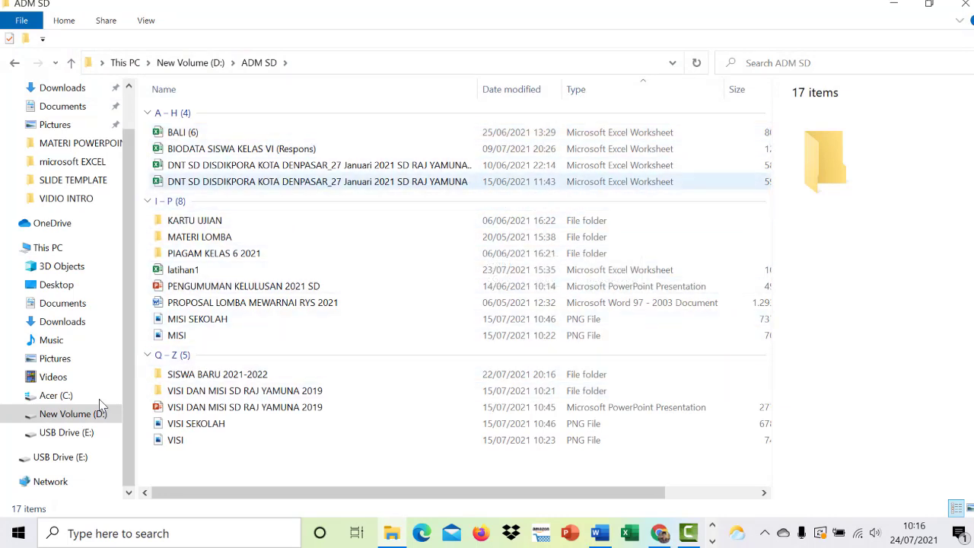
pyautogui.press('Up')
pyautogui.press('Up')
pyautogui.press('Up')
pyautogui.press('Up')
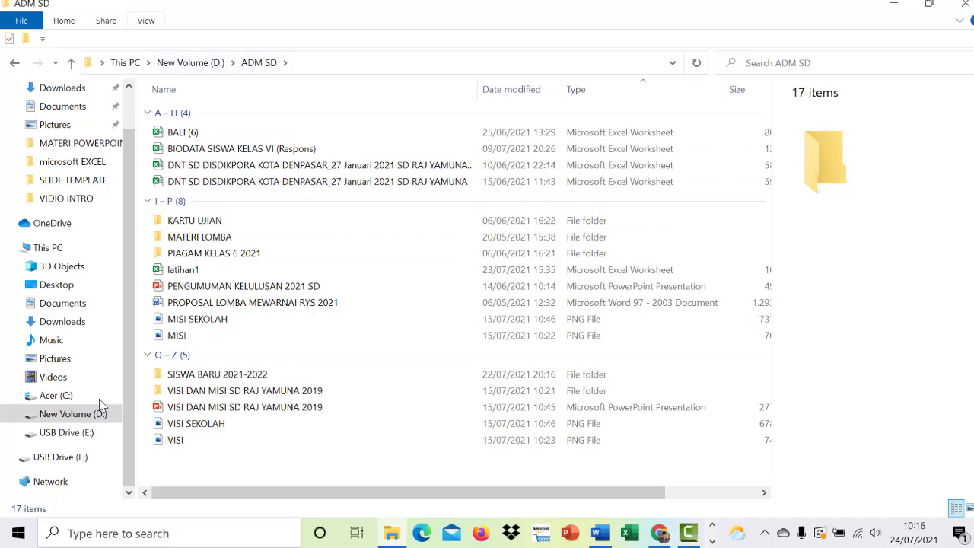
# Sort the ADM SD contents by Size and bring the Size column into view.
pyautogui.press('Down')
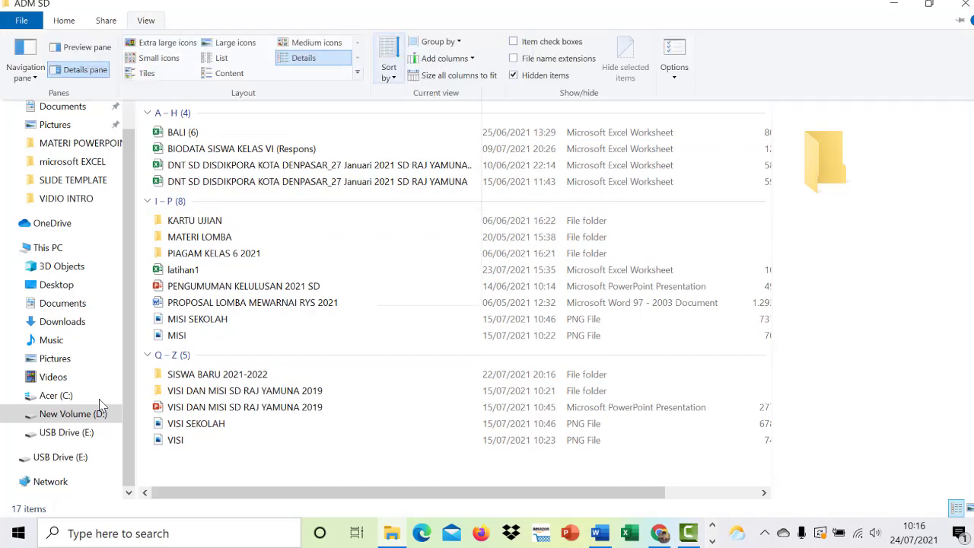
pyautogui.press('Return')
pyautogui.press('Down')
pyautogui.press('Down')
pyautogui.press('Down')
pyautogui.press('Down')
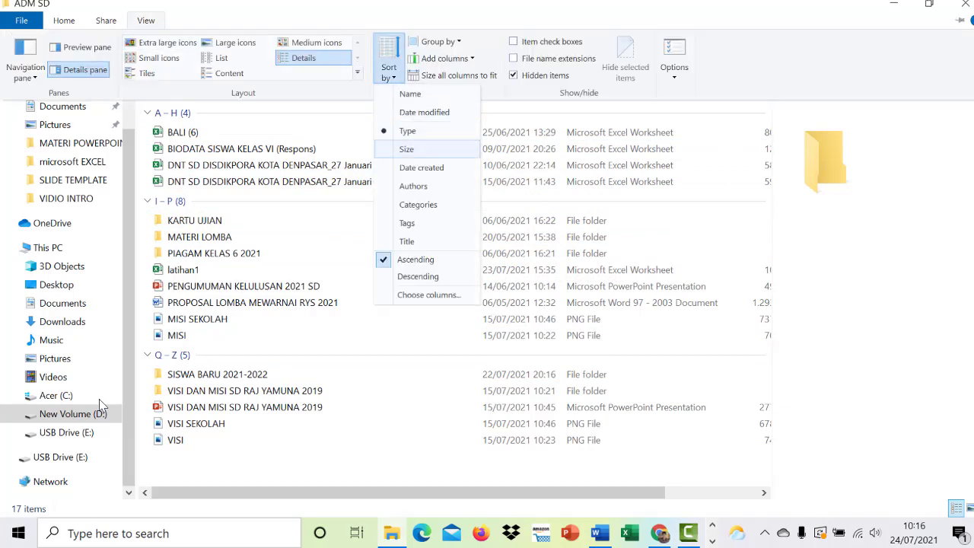
pyautogui.press('Return')
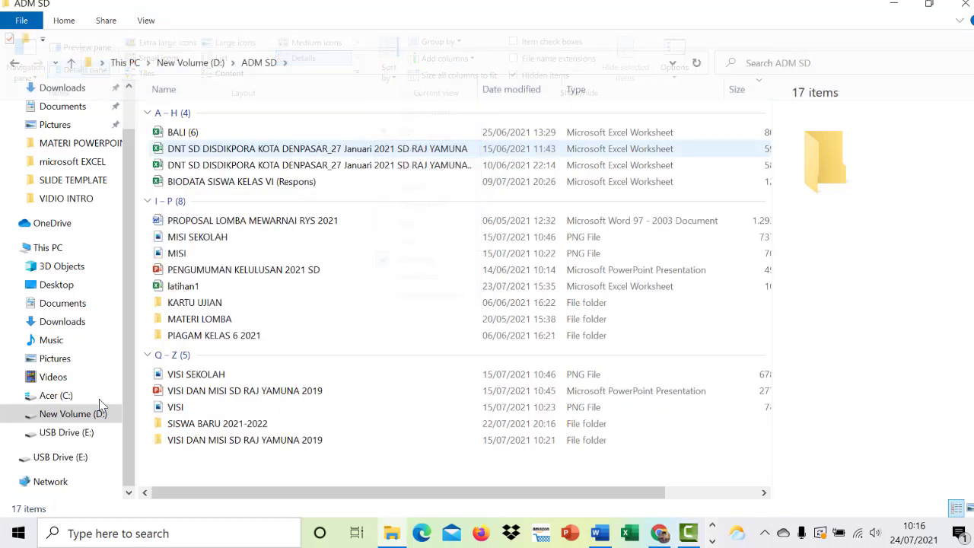
pyautogui.hscroll(3, 408, 492)
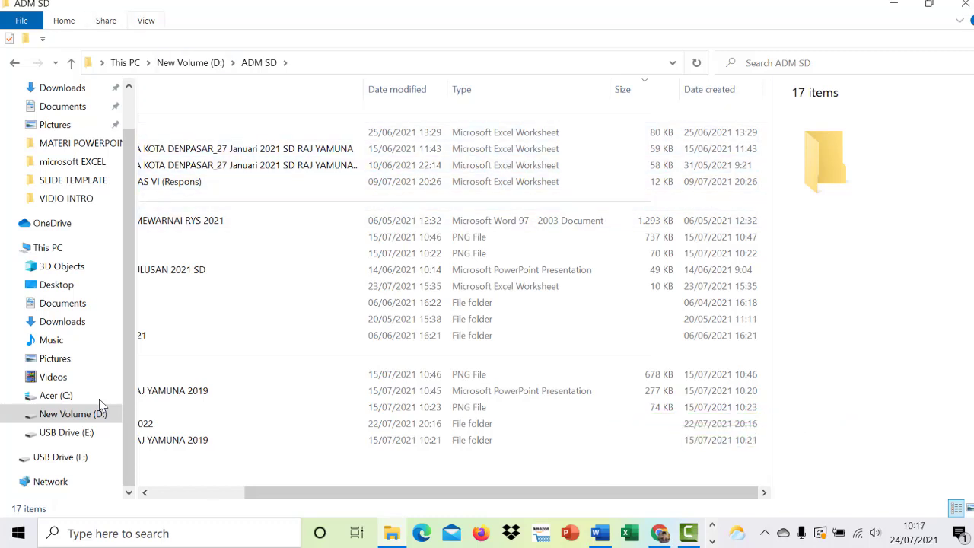
# Compare the ascending and descending sort options and keep the size sorting set to Descending.
pyautogui.hotkey('alt', 'v')
pyautogui.press('o')
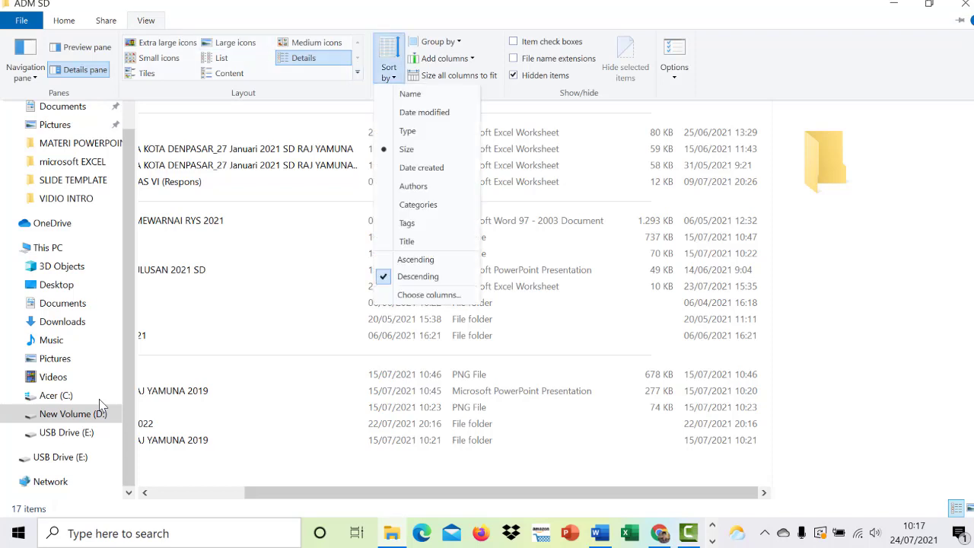
pyautogui.press('a')
pyautogui.press('d')
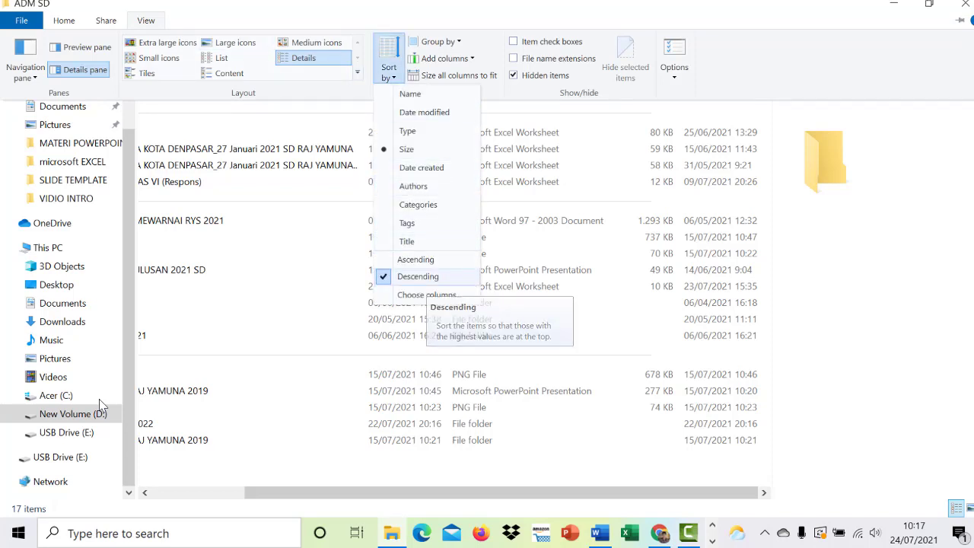
pyautogui.press('Up')
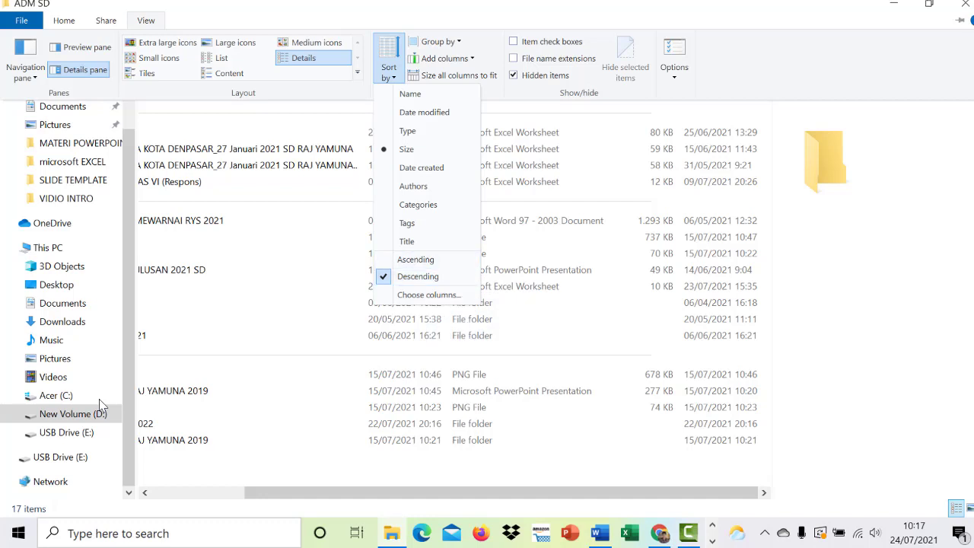
pyautogui.press('Down')
pyautogui.press('Return')
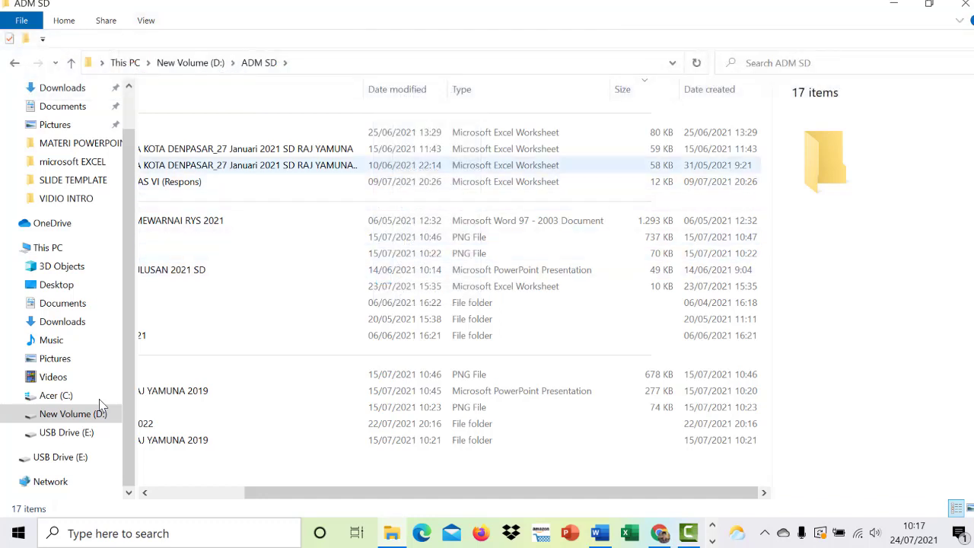
# Set the size sorting of the ADM SD contents to Ascending and bring the Size column into view.
pyautogui.hotkey('alt', 'v')
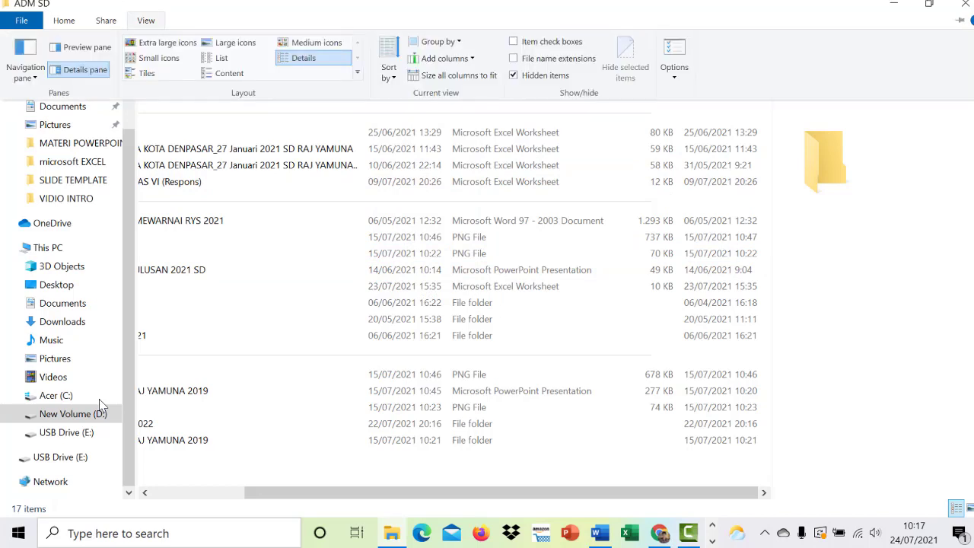
pyautogui.press('o')
pyautogui.press('Down')
pyautogui.press('Down')
pyautogui.press('Down')
pyautogui.press('Down')
pyautogui.press('Down')
pyautogui.press('Down')
pyautogui.press('Down')
pyautogui.press('Down')
pyautogui.press('Down')
pyautogui.press('Down')
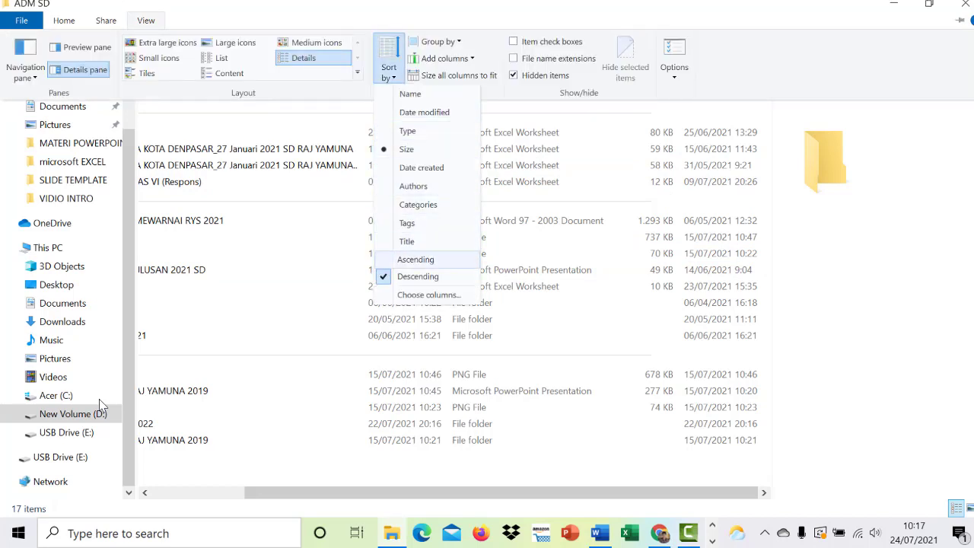
pyautogui.press('Return')
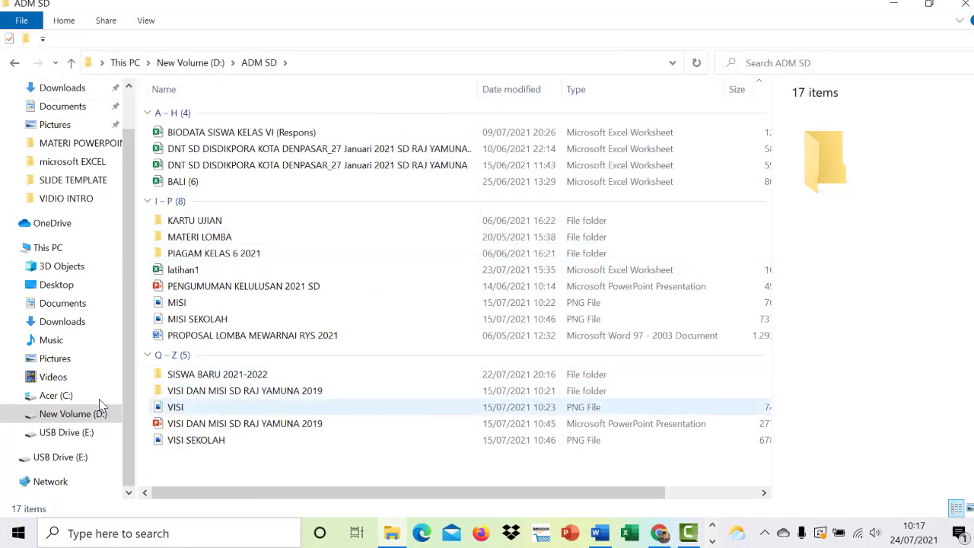
pyautogui.hscroll(5, 454, 289)
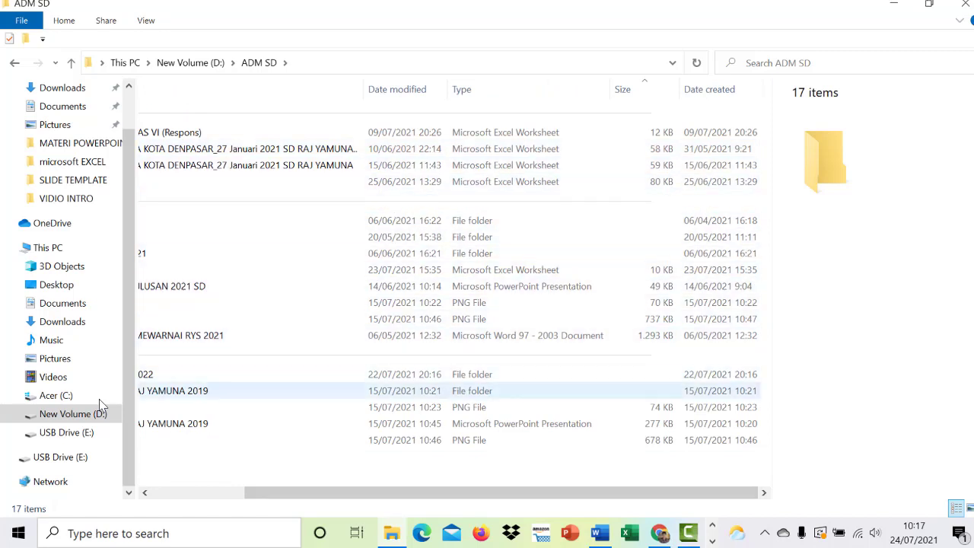
# Examine how the file sizes in ADM SD are ordered within each name group.
pyautogui.press('Down')
pyautogui.press('Down')
pyautogui.press('Down')
pyautogui.press('Up')
pyautogui.press('Up')
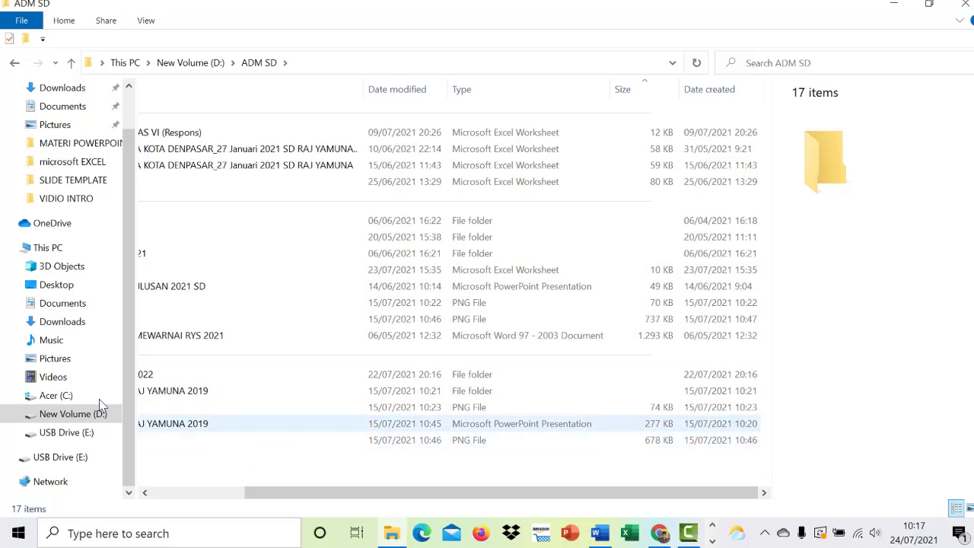
pyautogui.press('Down')
pyautogui.press('Down')
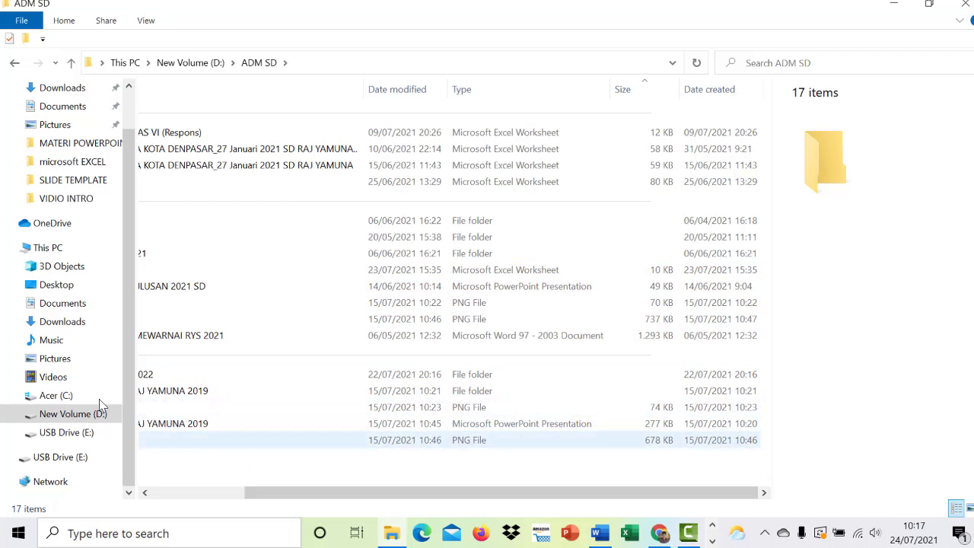
pyautogui.press('Up')
pyautogui.press('Up')
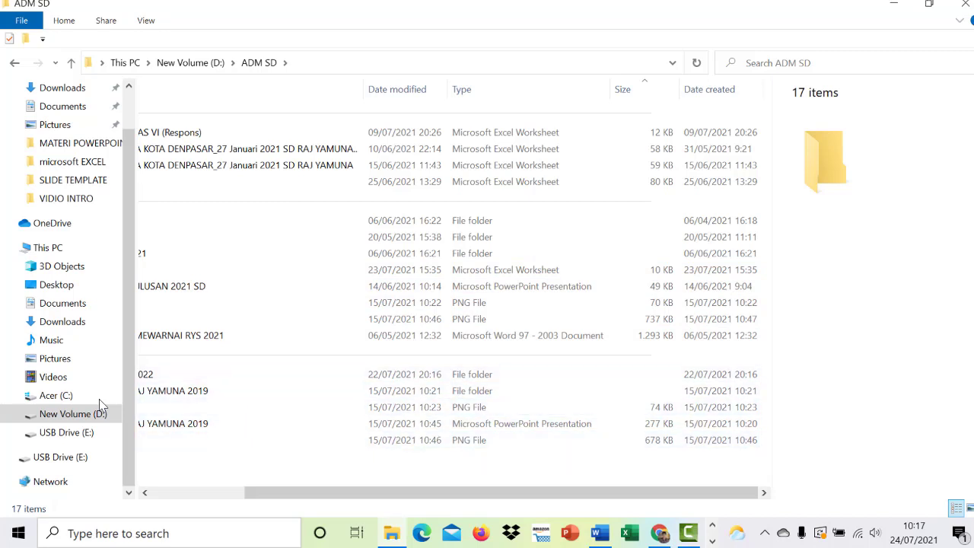
pyautogui.press('Left')
pyautogui.press('Left')
pyautogui.press('Left')
pyautogui.press('Left')
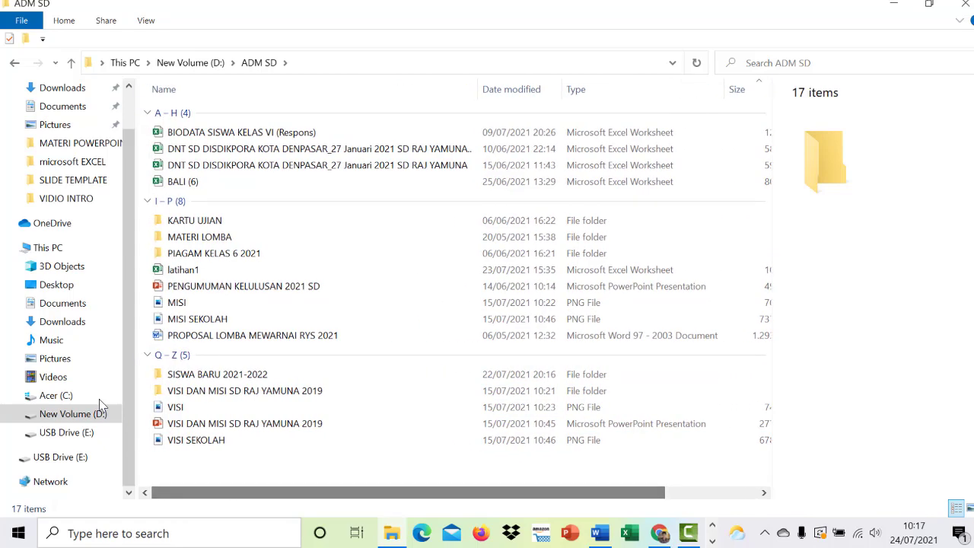
pyautogui.press('Down')
pyautogui.press('Home')
# Group the ADM SD contents by Date modified and look through the resulting date groups.
pyautogui.hotkey('alt', 'v')
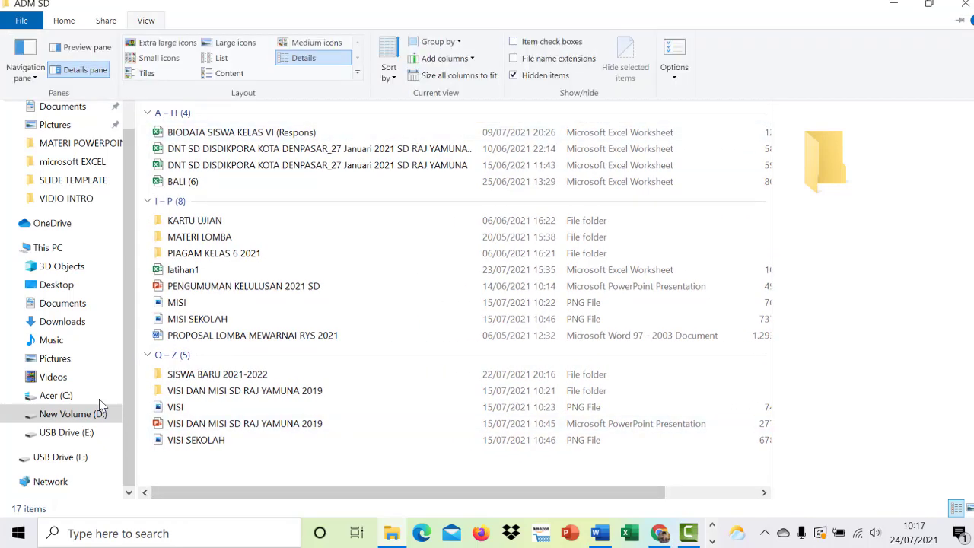
pyautogui.press('Tab')
pyautogui.press('Tab')
pyautogui.press('Tab')
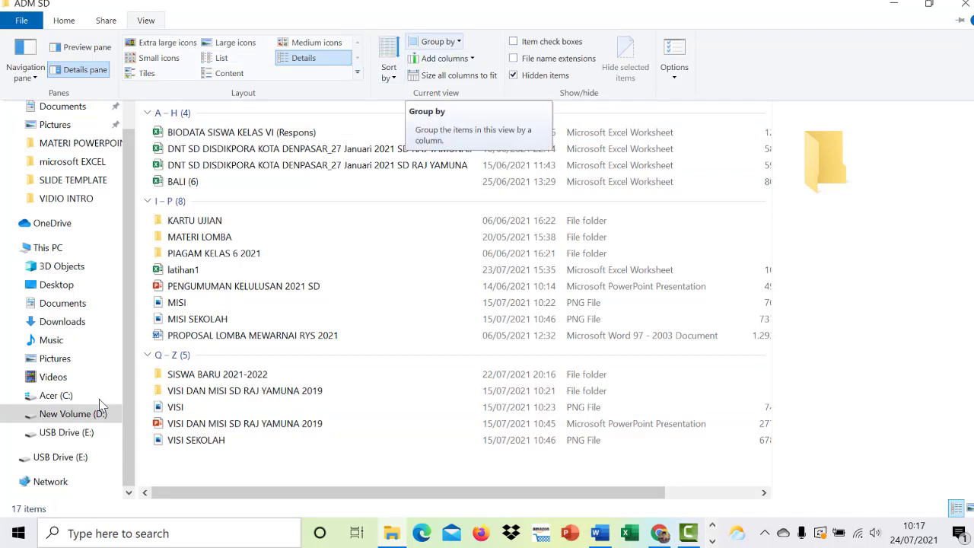
pyautogui.press('Return')
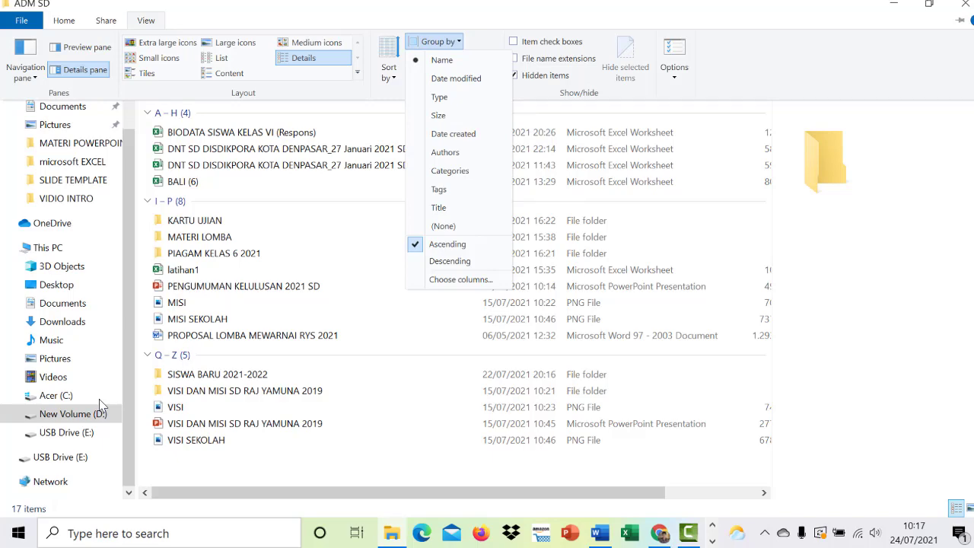
pyautogui.press('Down')
pyautogui.press('Down')
pyautogui.press('Return')
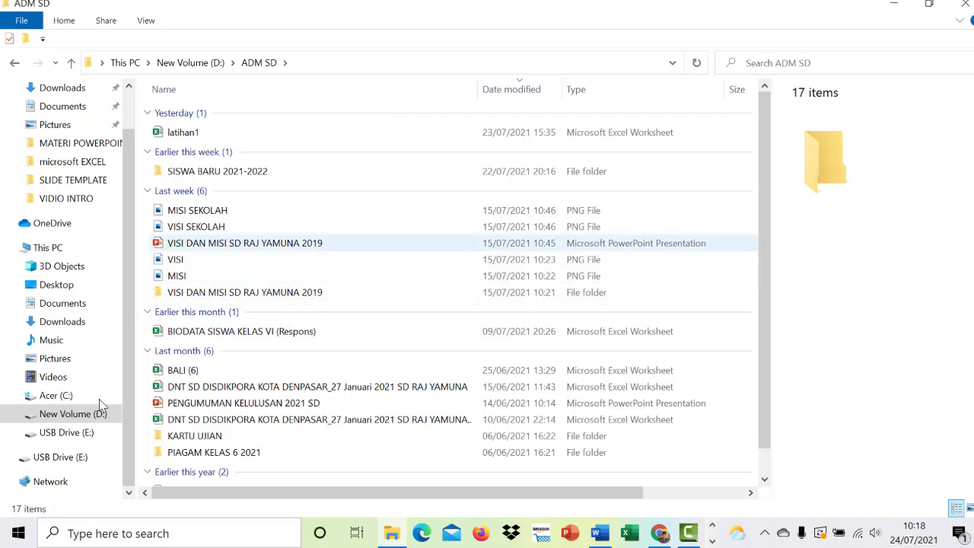
pyautogui.scroll(-1, 449, 318)
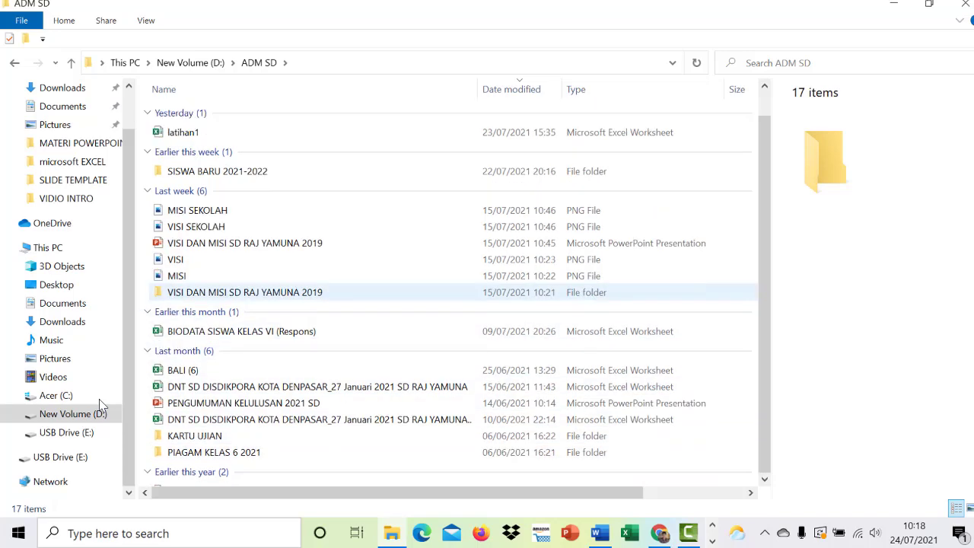
pyautogui.scroll(1, 449, 292)
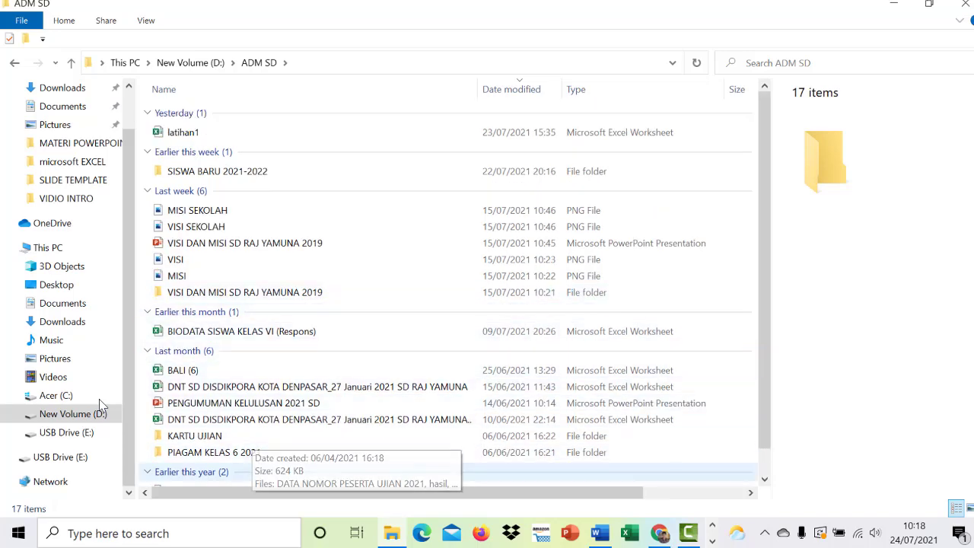
pyautogui.hscroll(3, 99, 403)
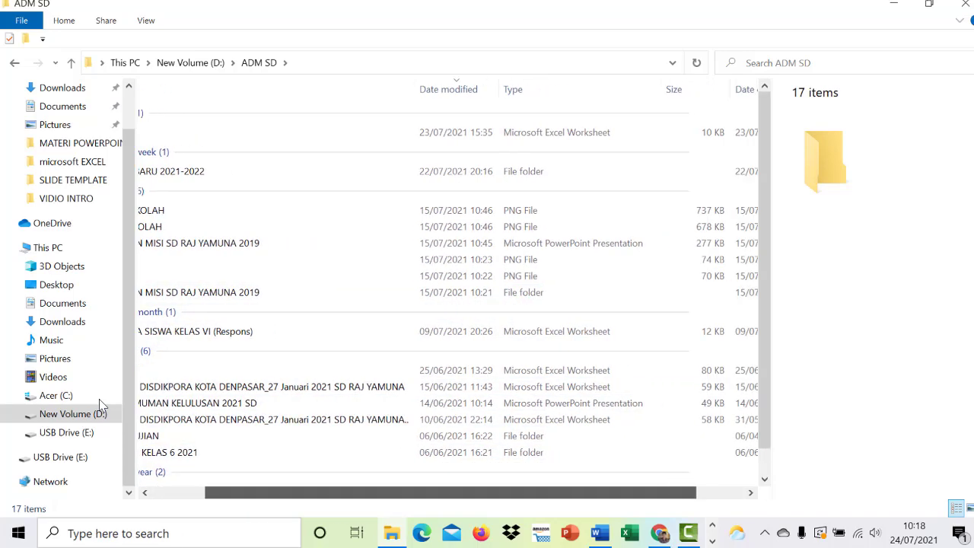
pyautogui.hscroll(-3, 99, 404)
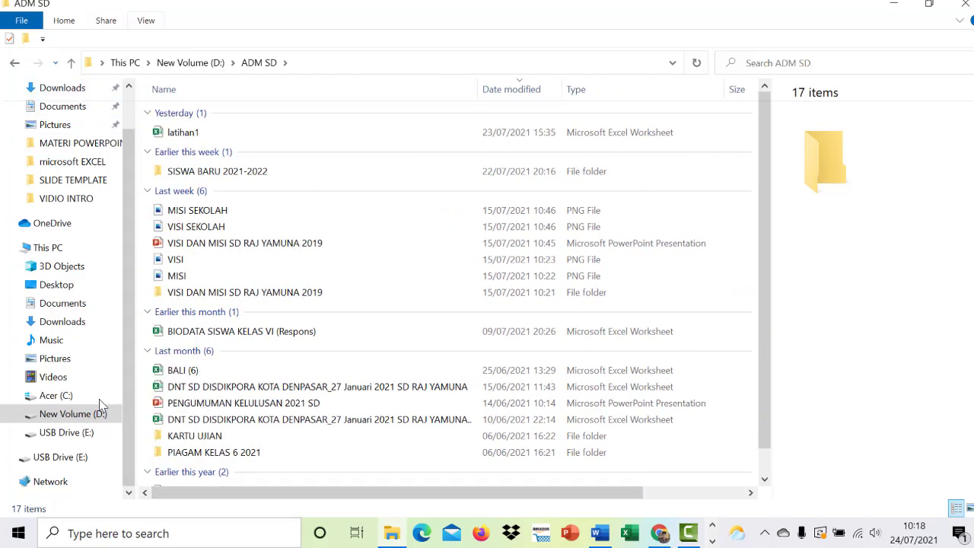
pyautogui.hotkey('alt', 'v')
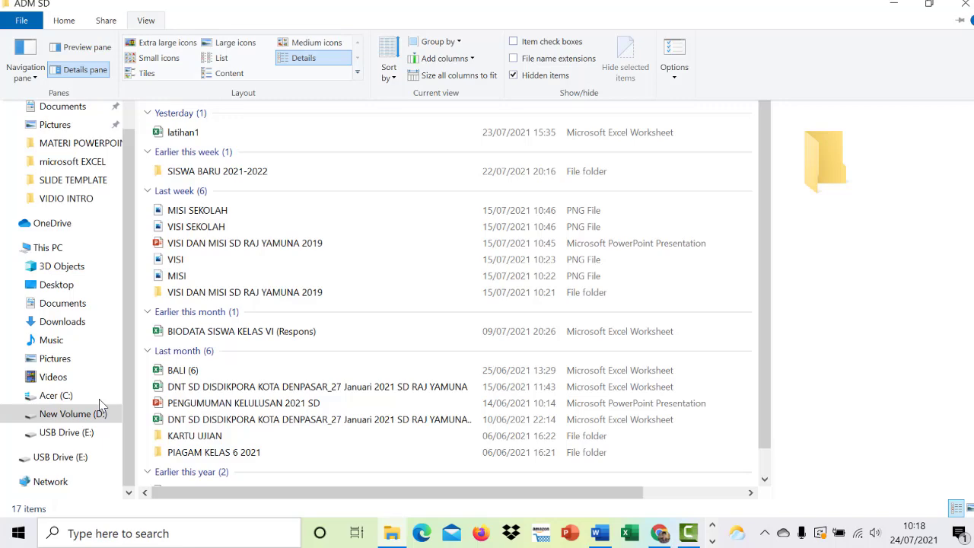
pyautogui.hotkey('alt', 'f')
pyautogui.press('Escape')
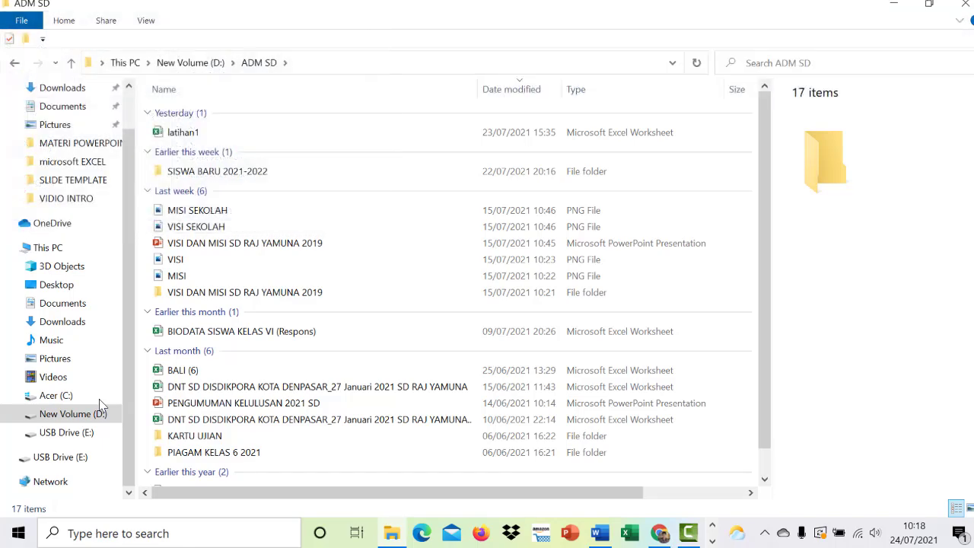
pyautogui.hotkey('alt', 'h')
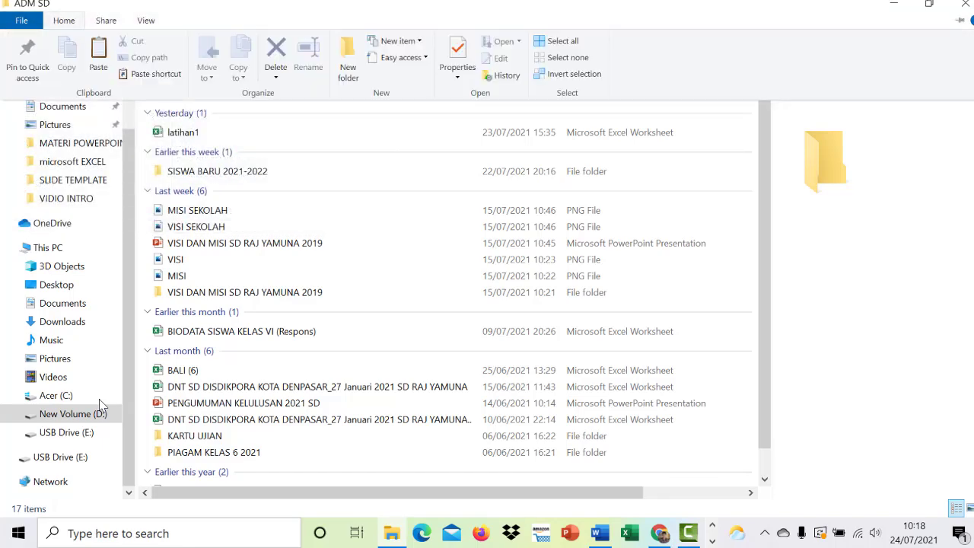
pyautogui.press('Escape')
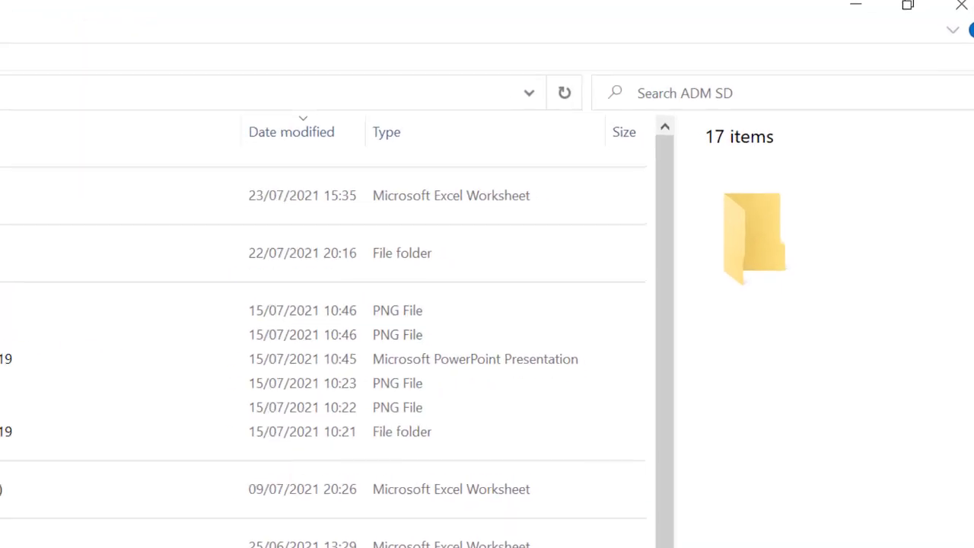
# Search the ADM SD folder for MISI and look through the matching files and folders.
pyautogui.hotkey('ctrl', 'e')
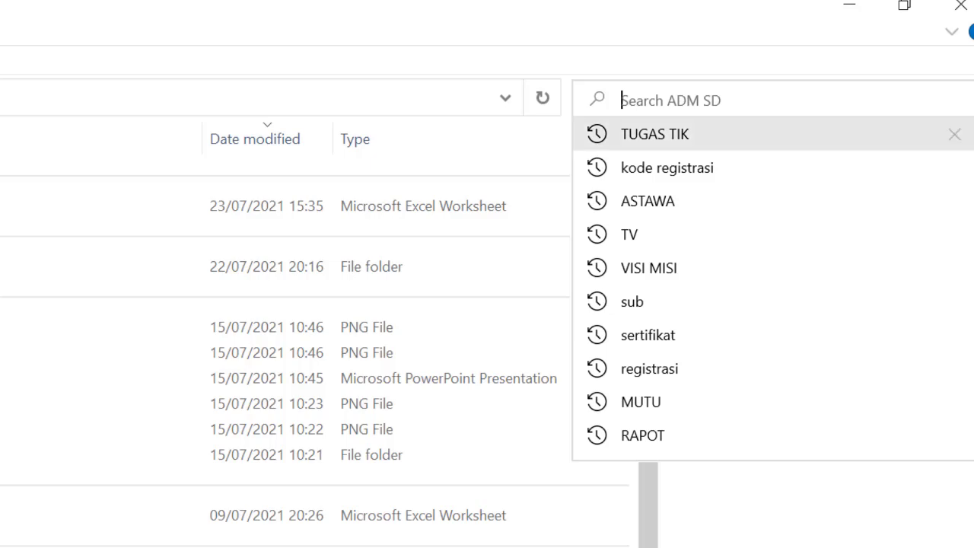
pyautogui.write('MISI')
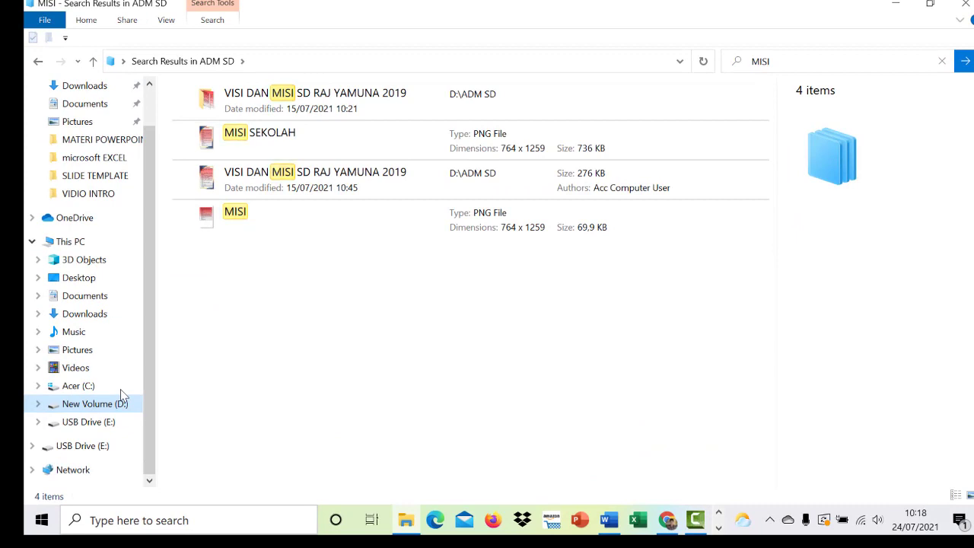
pyautogui.press('Down')
pyautogui.press('Down')
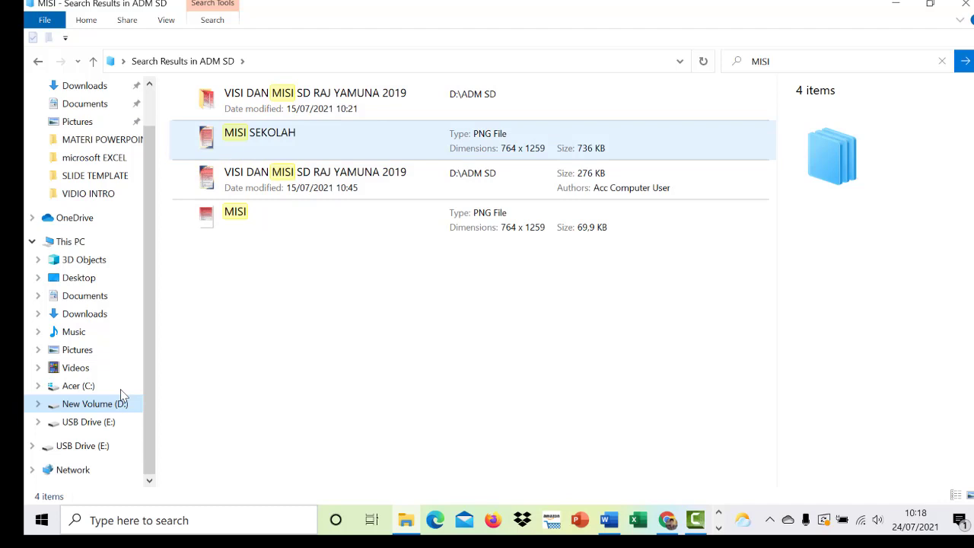
pyautogui.press('Up')
# Replace the search term with the wildcard * and browse all files and folders found in ADM SD.
pyautogui.hotkey('ctrl', 'f')
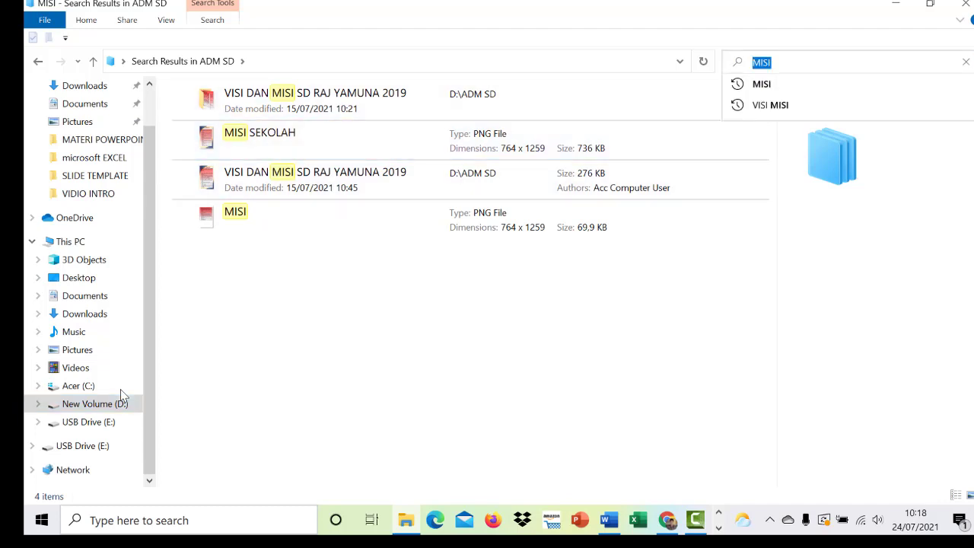
pyautogui.press('BackSpace')
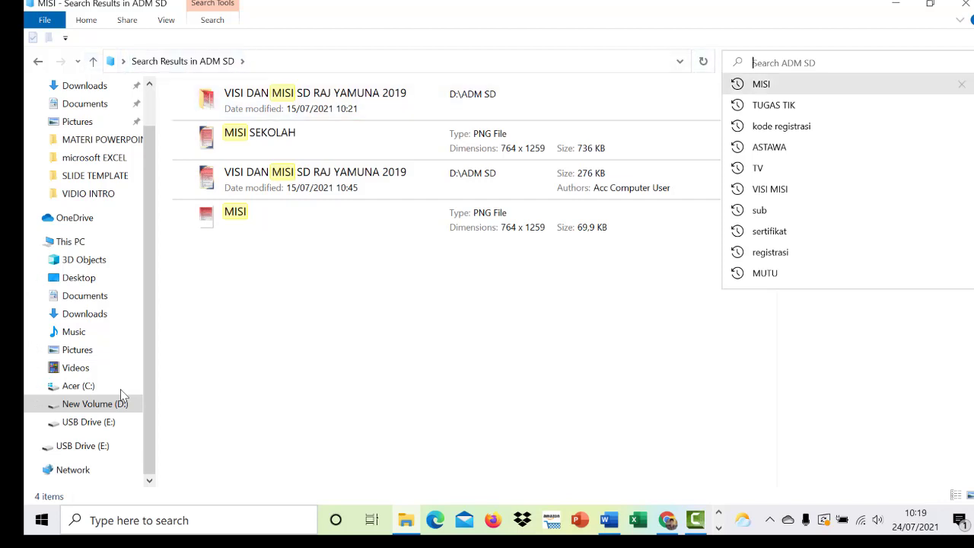
pyautogui.write('*')
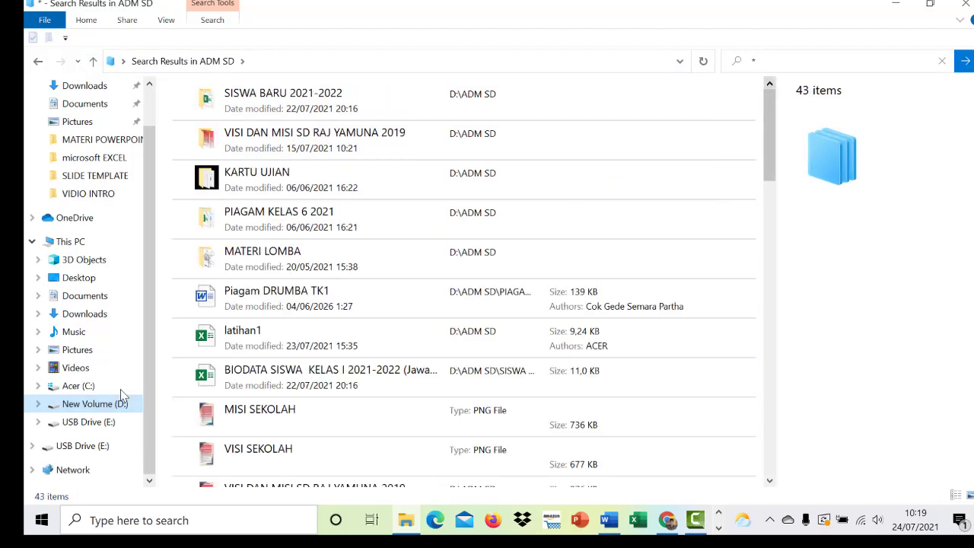
pyautogui.press('Down')
pyautogui.press('Down')
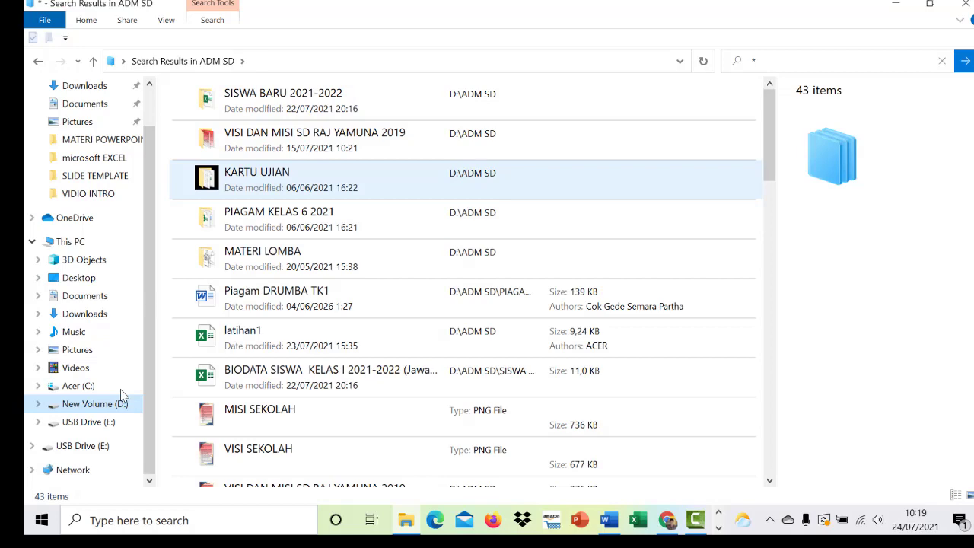
pyautogui.scroll(-9, 456, 183)
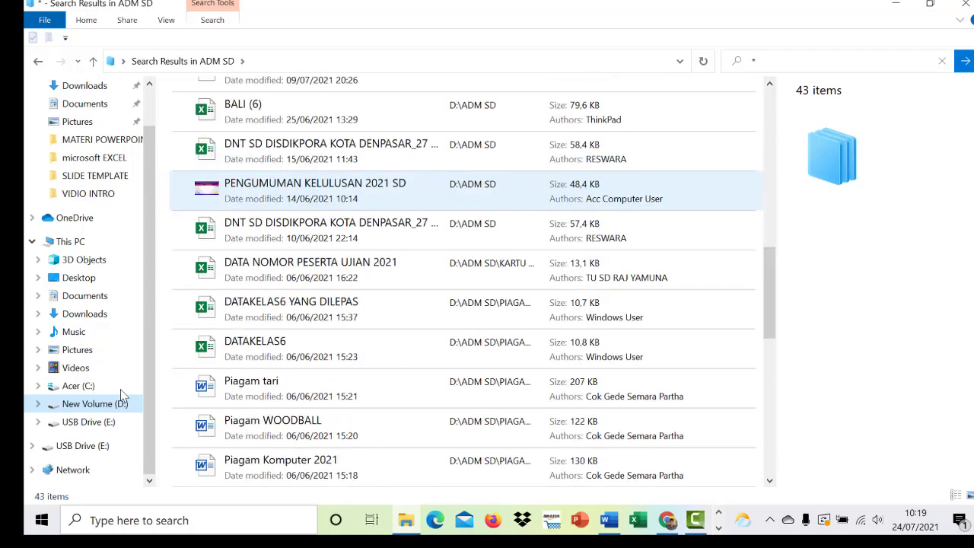
pyautogui.scroll(-2, 457, 190)
pyautogui.scroll(11, 456, 190)
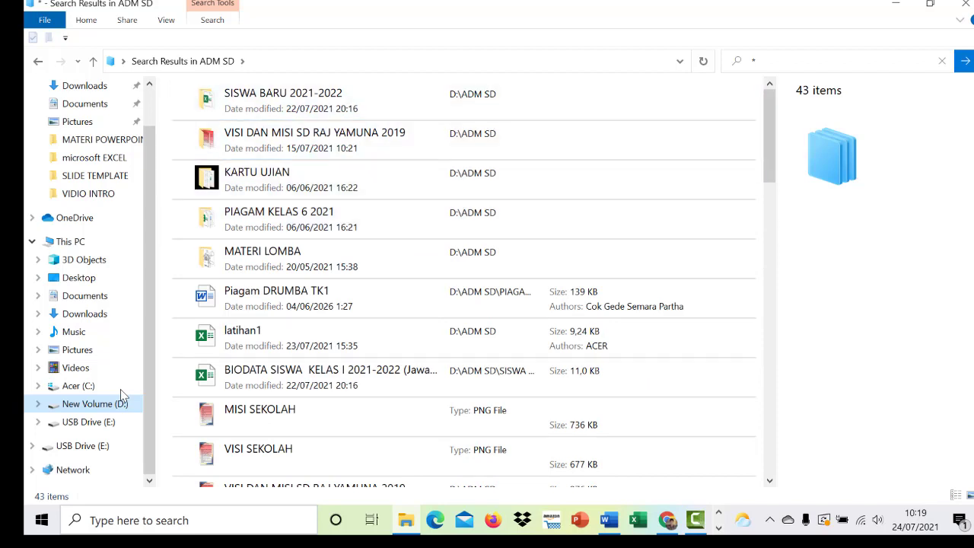
# Browse the wildcard results for a file name, and search ADM SD for DATA instead.
pyautogui.hotkey('ctrl', 'e')
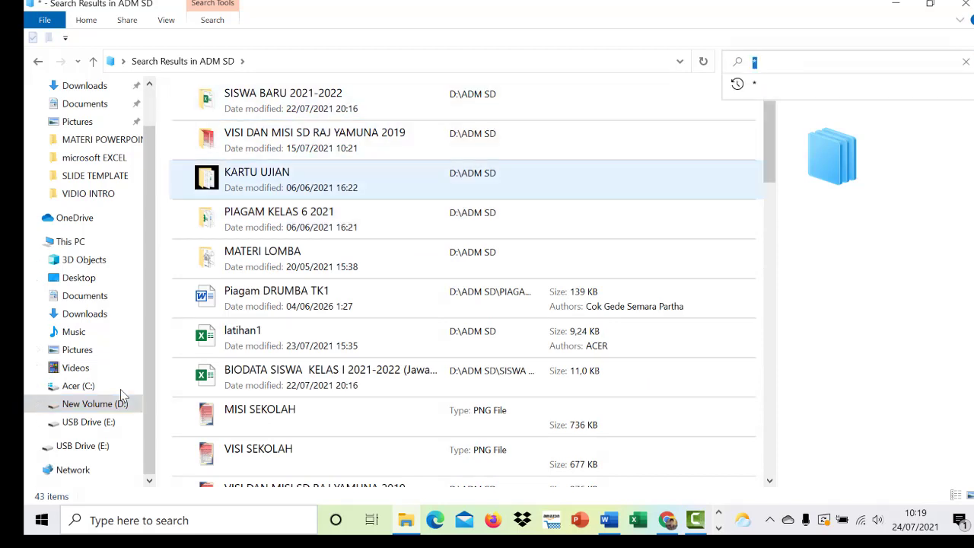
pyautogui.scroll(-6, 457, 229)
pyautogui.scroll(-1, 456, 228)
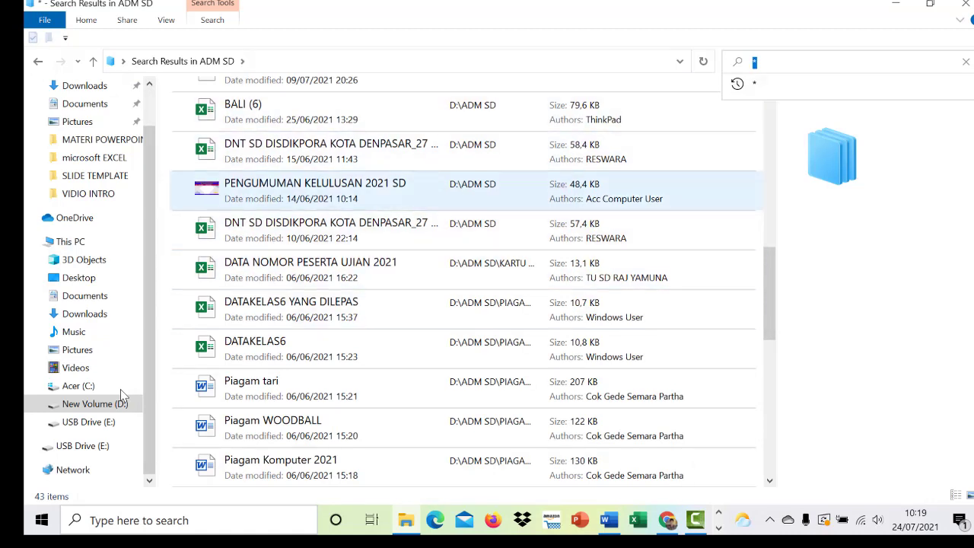
pyautogui.write('DATA')
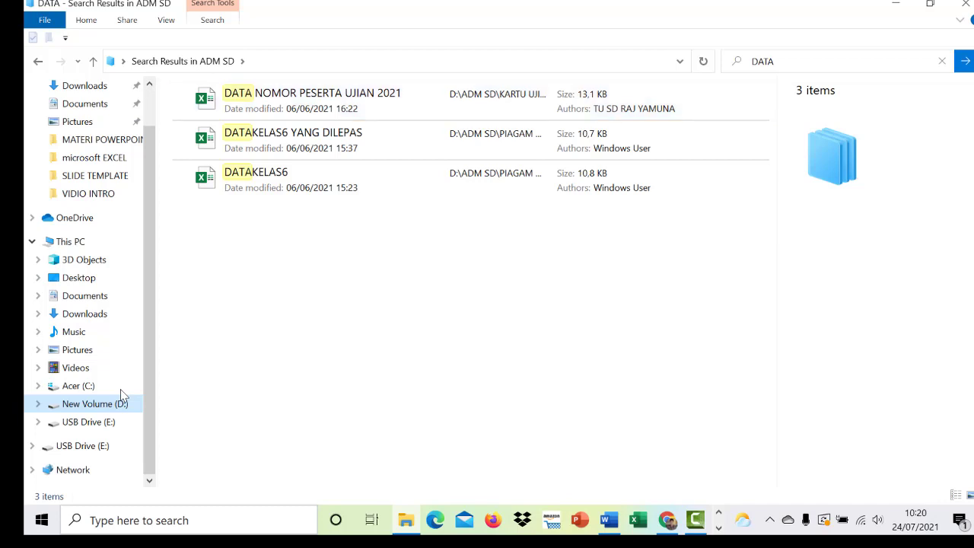
# Replace the DATA search term with MISI and run the search in ADM SD.
pyautogui.hotkey('ctrl', 'f')
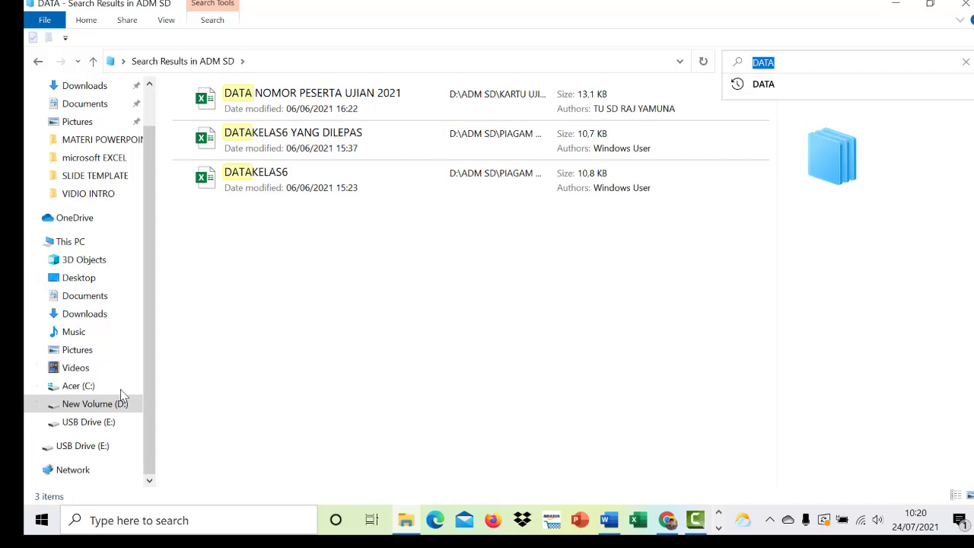
pyautogui.write('MISI')
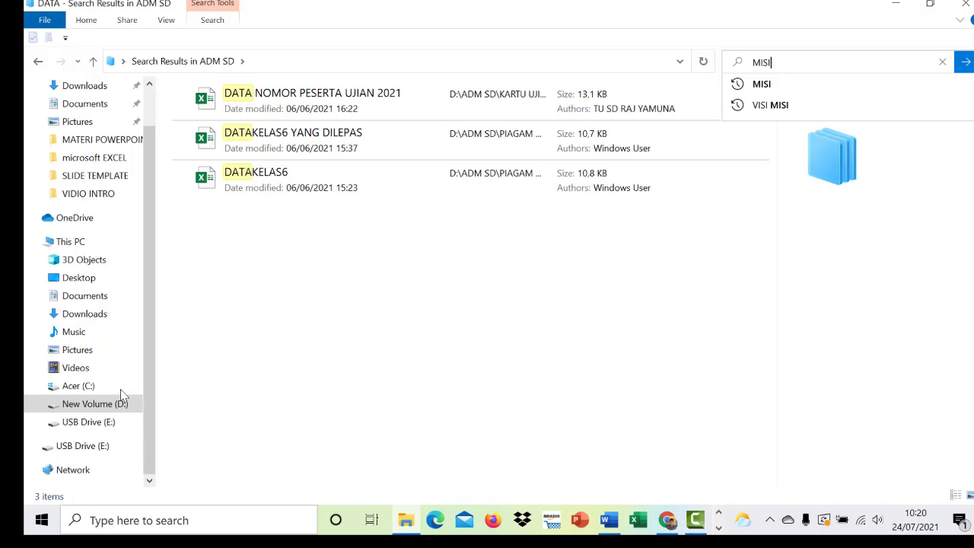
pyautogui.press('Return')
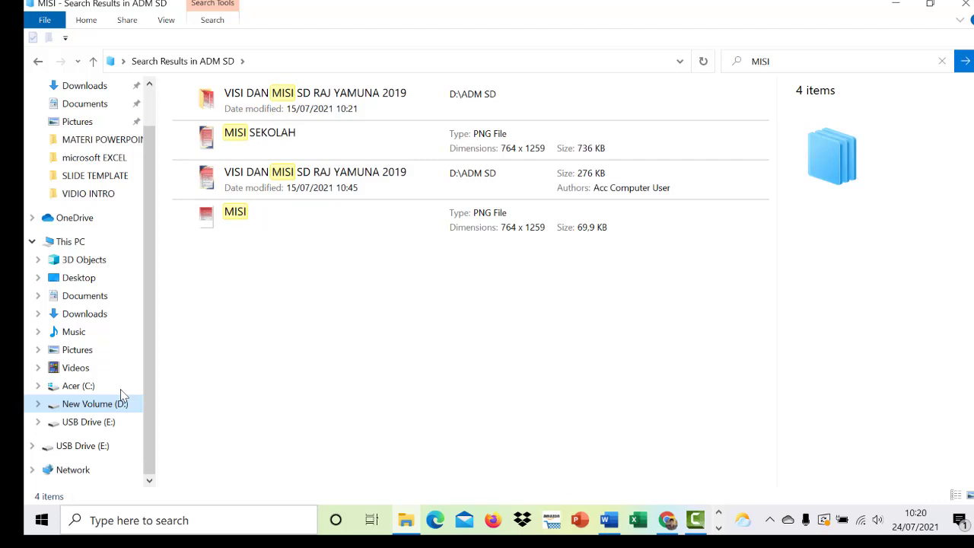
# Look through the files and folders found by the MISI search in ADM SD.
pyautogui.press('Down')
pyautogui.press('Down')
pyautogui.press('Up')
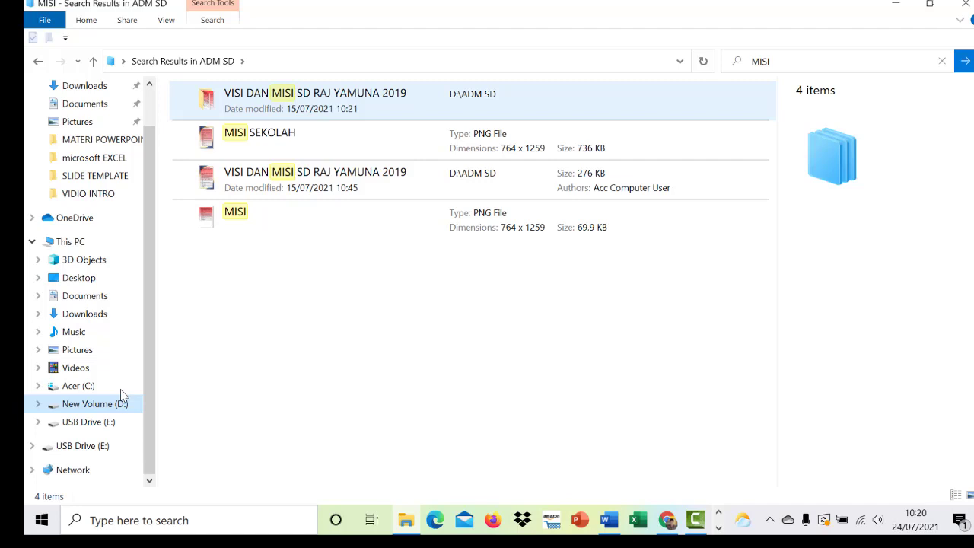
pyautogui.press('Down')
pyautogui.press('Down')
pyautogui.press('Down')
pyautogui.press('Up')
pyautogui.press('Up')
pyautogui.press('Up')
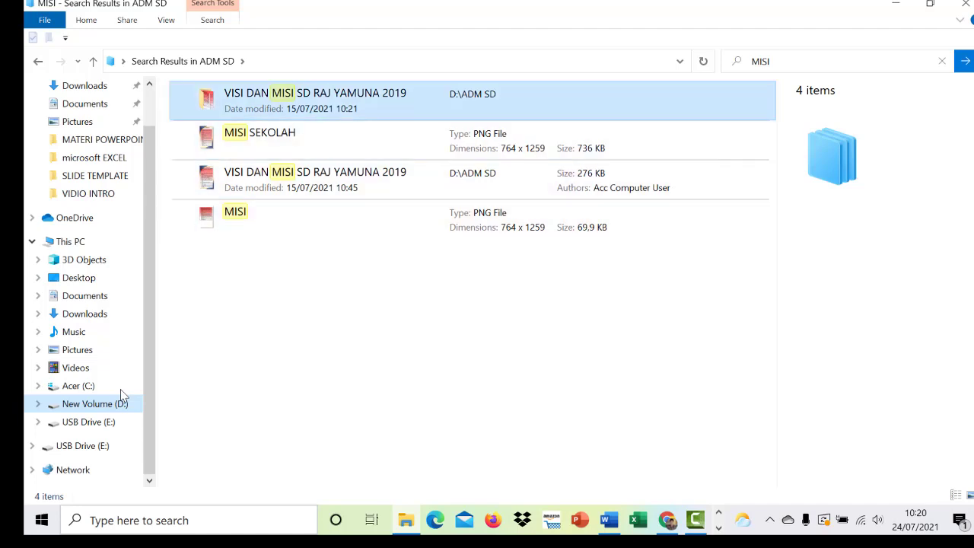
# Examine the operations available for the VISI DAN MISI SD RAJ YAMUNA 2019 folder.
pyautogui.hotkey('shift', 'F10')
pyautogui.press('Down')
pyautogui.press('Down')
pyautogui.press('Down')
pyautogui.press('Down')
pyautogui.press('Down')
pyautogui.press('Down')
pyautogui.press('Down')
pyautogui.press('Down')
pyautogui.press('Down')
pyautogui.press('Down')
pyautogui.press('Down')
pyautogui.press('Down')
pyautogui.press('Down')
pyautogui.press('Down')
pyautogui.press('Down')
pyautogui.press('Down')
pyautogui.press('Down')
pyautogui.press('Down')
pyautogui.press('Down')
pyautogui.press('Down')
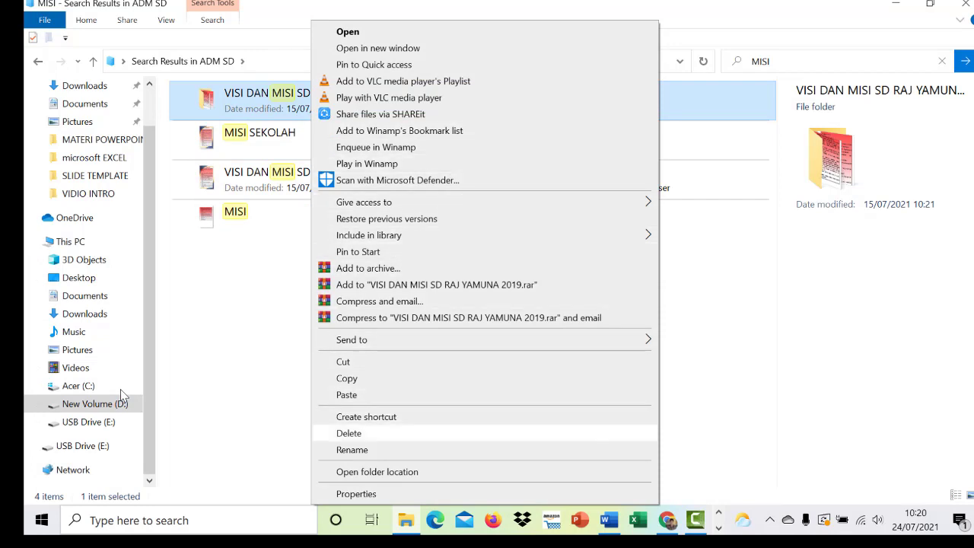
pyautogui.press('Return')
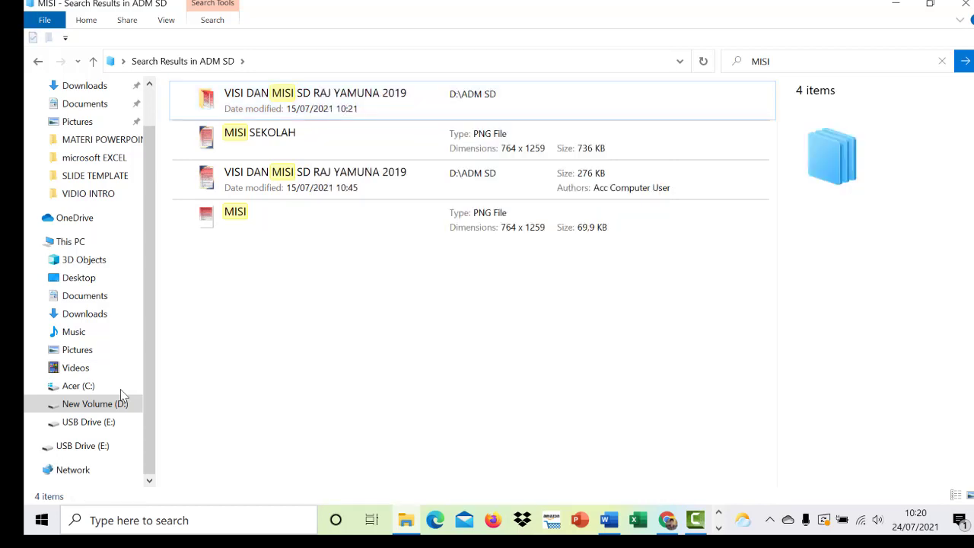
# Copy the MISI PNG file from the search results.
pyautogui.press('End')
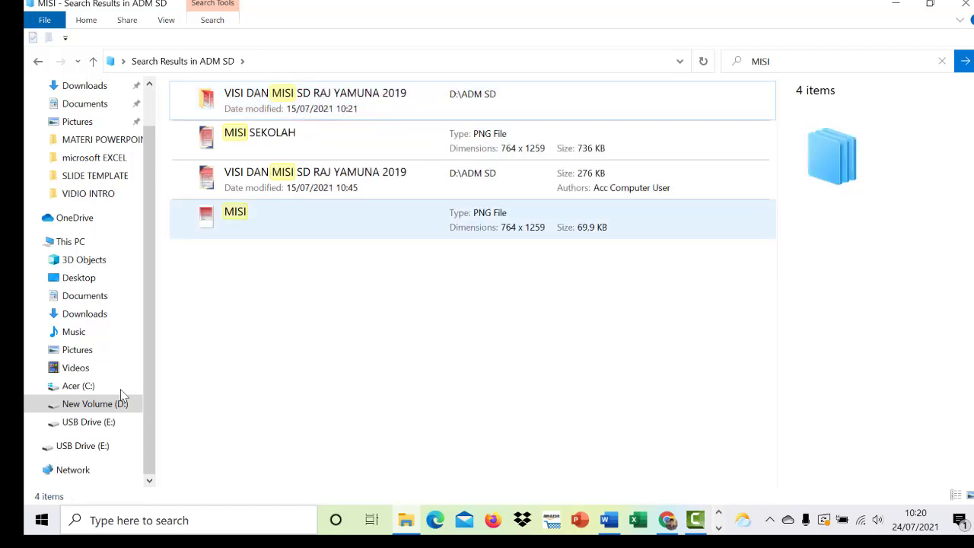
pyautogui.hotkey('shift', 'F10')
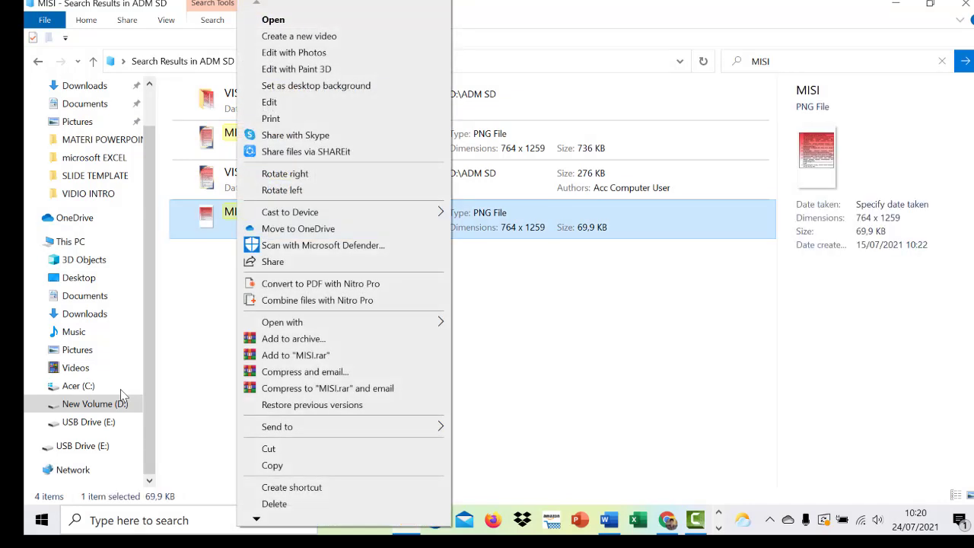
pyautogui.press('Down')
pyautogui.press('Down')
pyautogui.press('Down')
pyautogui.press('Down')
pyautogui.press('Down')
pyautogui.press('Down')
pyautogui.press('Down')
pyautogui.press('Down')
pyautogui.press('Down')
pyautogui.press('Down')
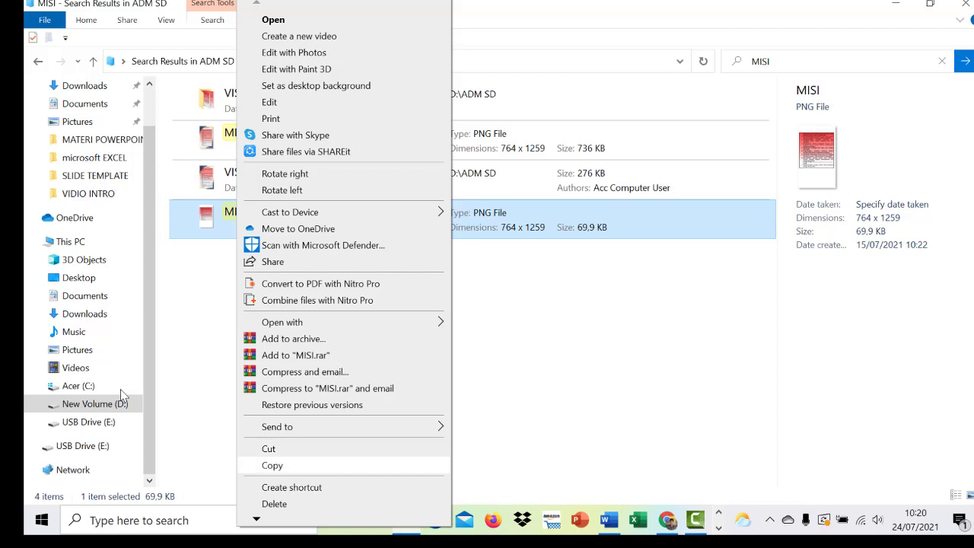
pyautogui.press('Return')
pyautogui.hotkey('ctrl', 'space')
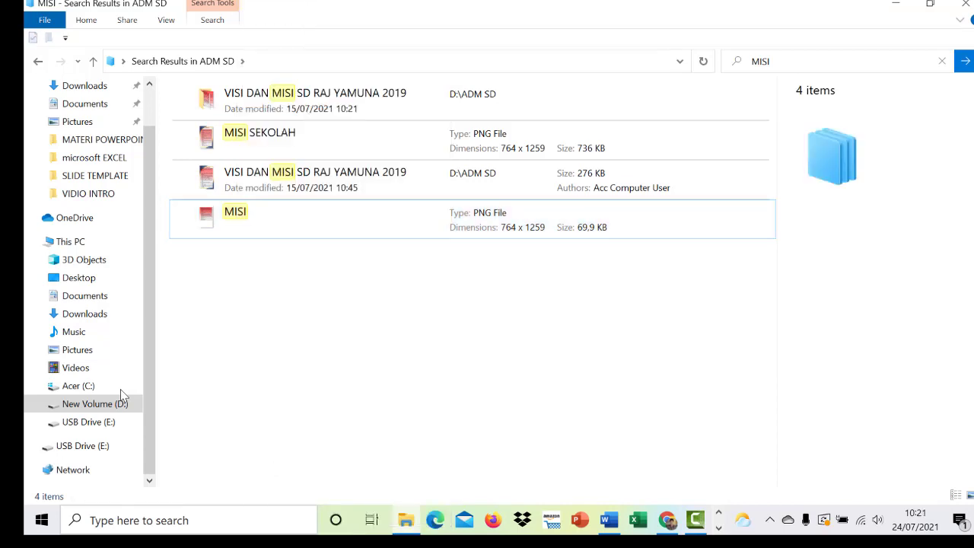
# Try to paste the copied MISI file into the search results, copying it once more for another attempt.
pyautogui.hotkey('shift', 'F10')
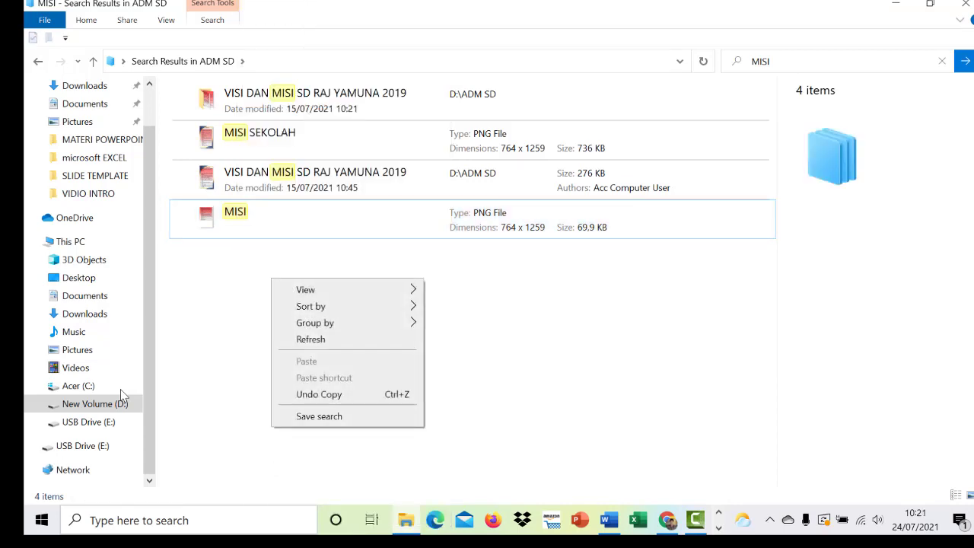
pyautogui.press('Escape')
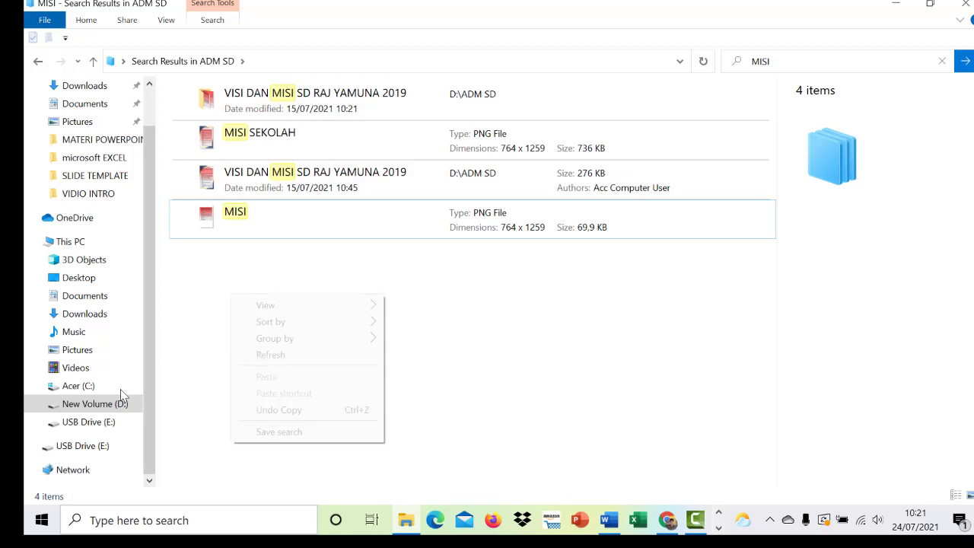
pyautogui.hotkey('shift', 'F10')
pyautogui.press('Escape')
pyautogui.hotkey('shift', 'F10')
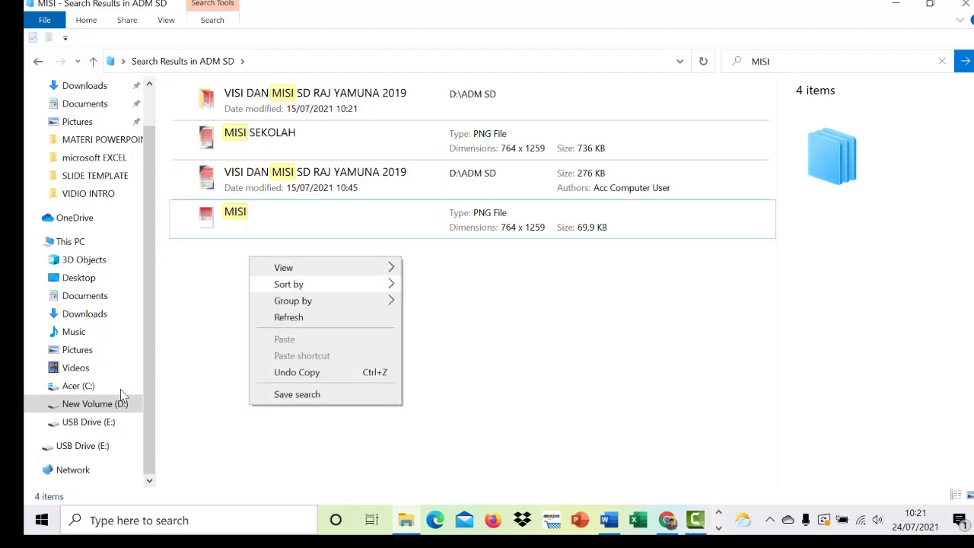
pyautogui.press('Escape')
pyautogui.press('space')
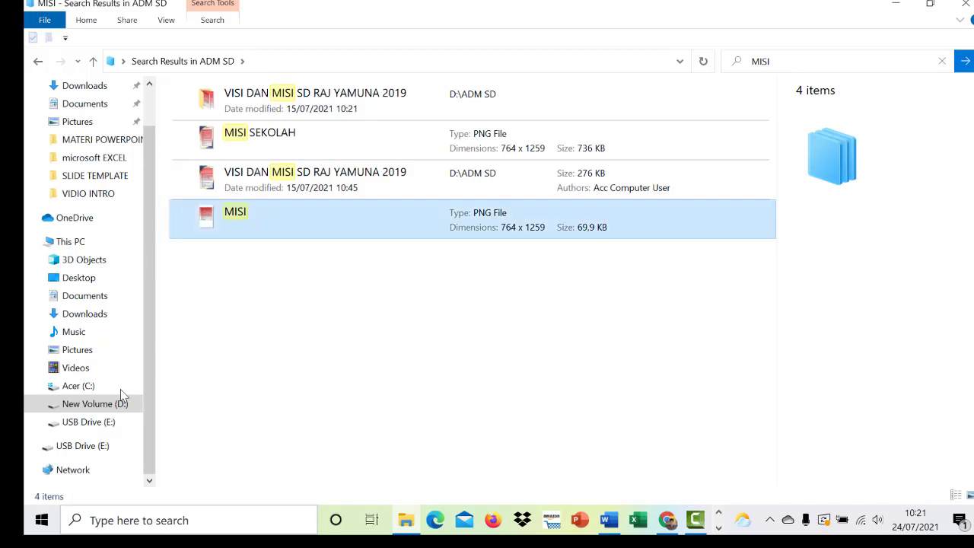
pyautogui.hotkey('shift', 'F10')
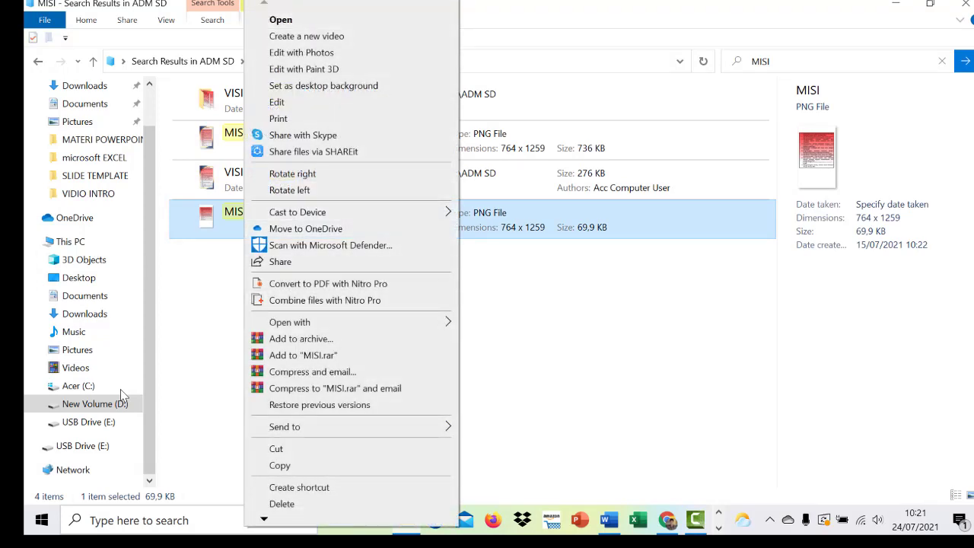
pyautogui.press('c')
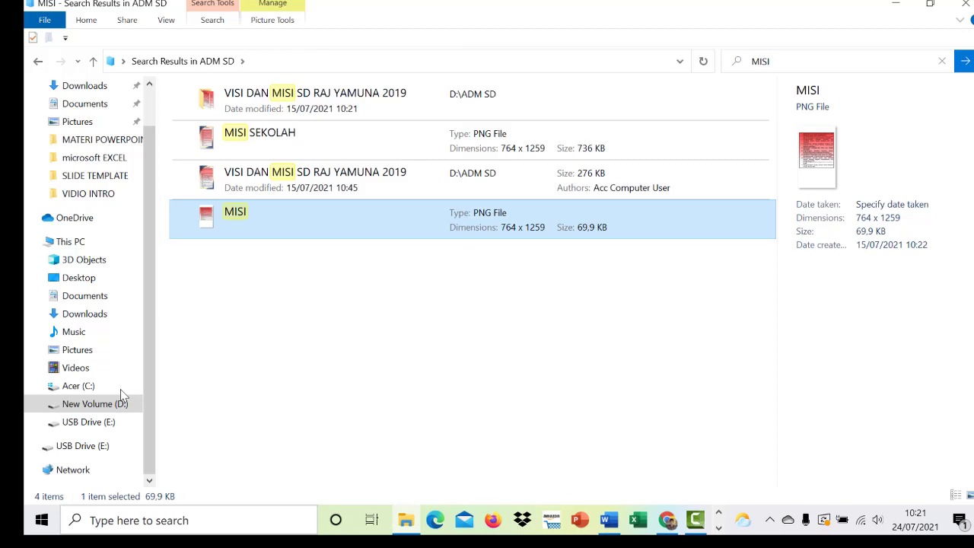
pyautogui.hotkey('ctrl', 'space')
pyautogui.hotkey('shift', 'F10')
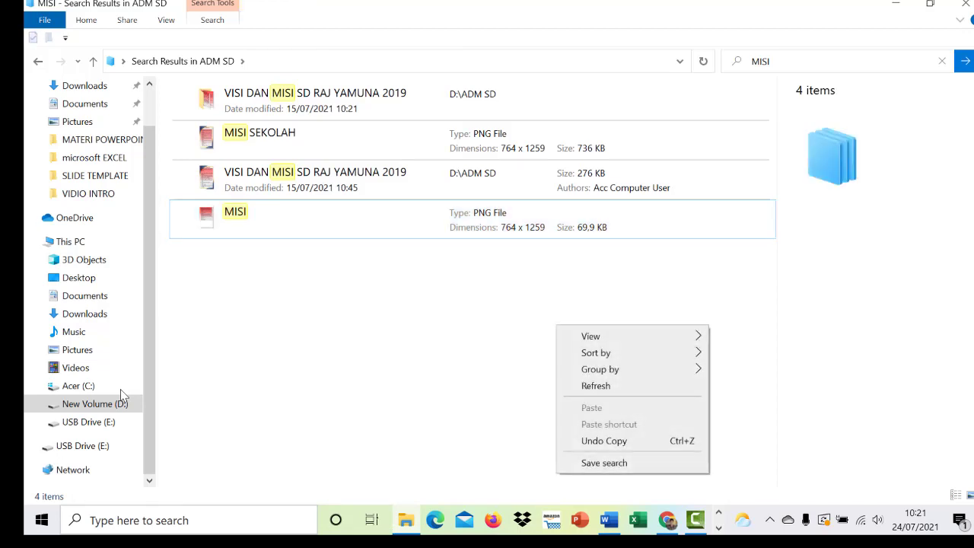
pyautogui.press('Escape')
# Leave the MISI search for the full ADM SD results and check whether pasting is possible there.
pyautogui.press('Up')
pyautogui.press('Up')
pyautogui.press('Up')
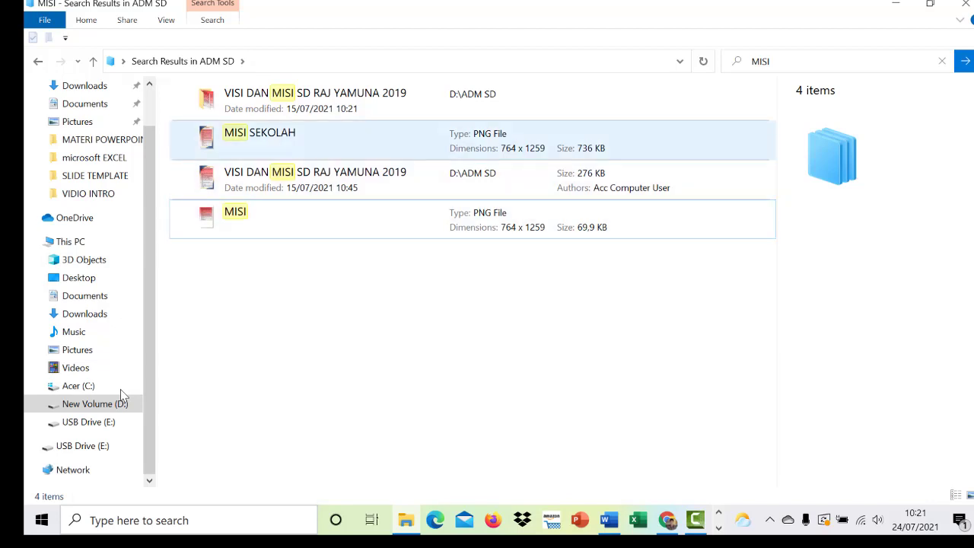
pyautogui.hotkey('ctrl', 'e')
pyautogui.press('BackSpace')
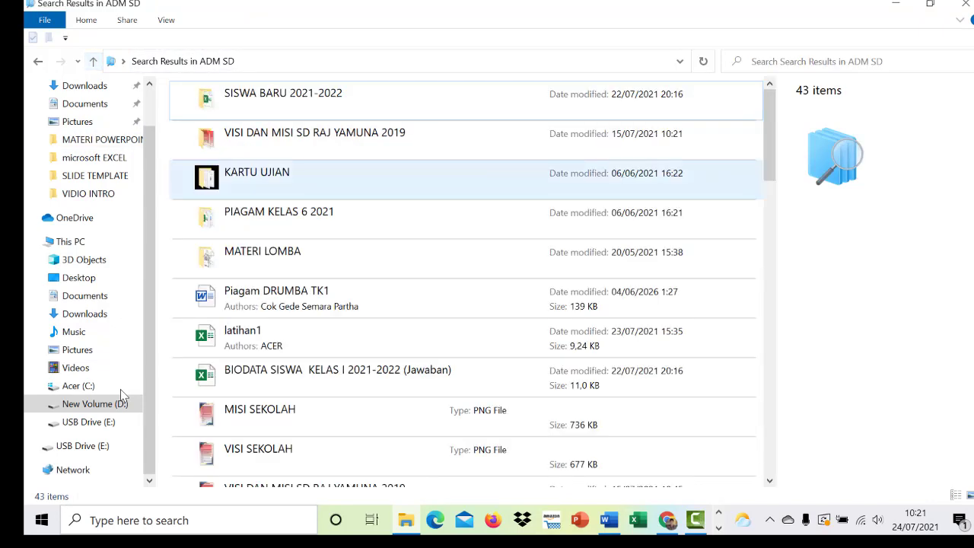
pyautogui.press('Up')
pyautogui.hotkey('shift', 'F10')
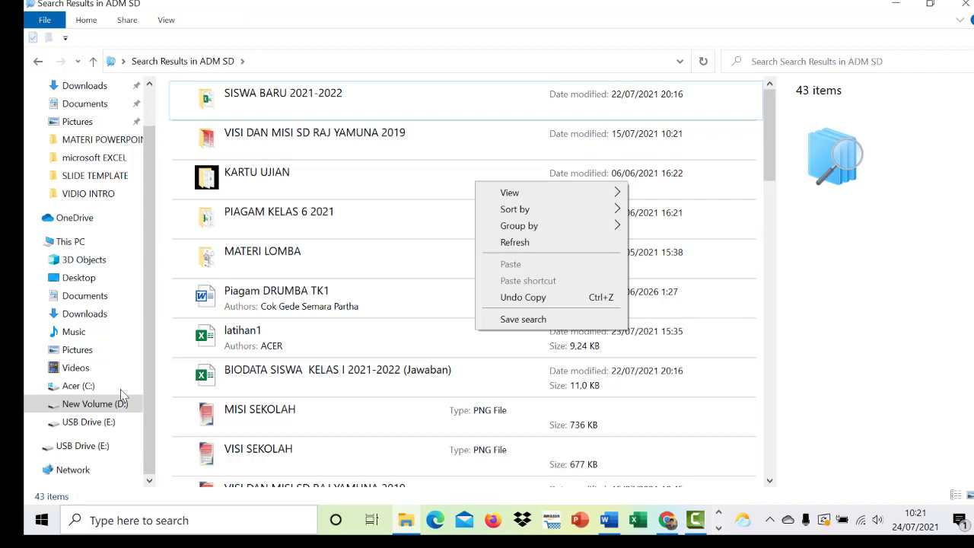
pyautogui.press('Escape')
pyautogui.hotkey('alt', 'Left')
pyautogui.press('Down')
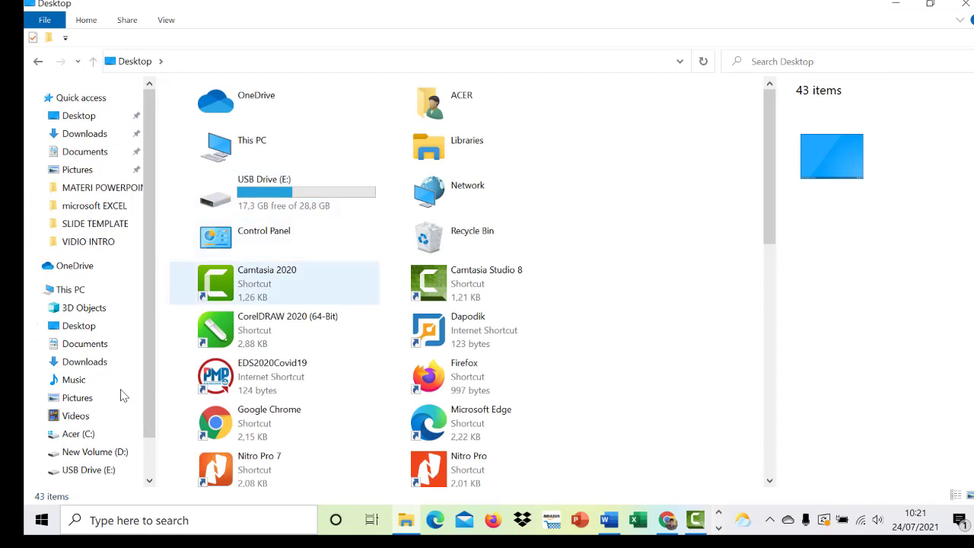
pyautogui.press('Up')
pyautogui.hotkey('shift', 'Tab')
pyautogui.press('Up')
pyautogui.press('Up')
pyautogui.press('Up')
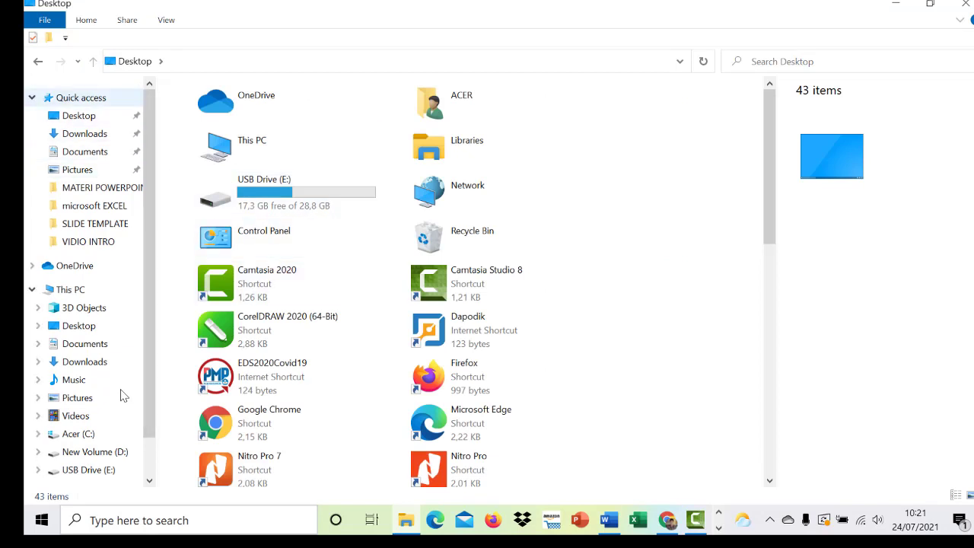
pyautogui.hotkey('alt', 'Left')
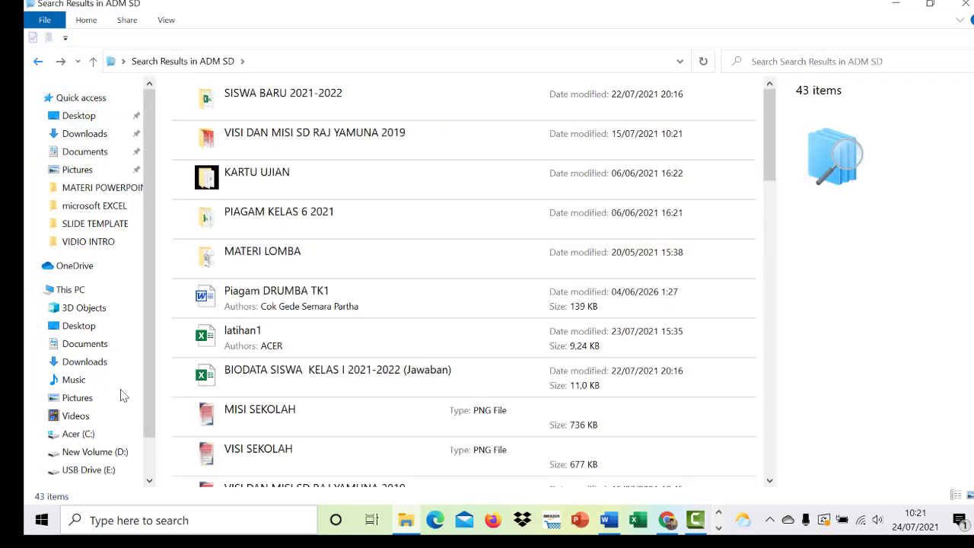
# Open the PIAGAM KELAS 6 2021 folder from the ADM SD results.
pyautogui.press('Down')
pyautogui.press('Up')
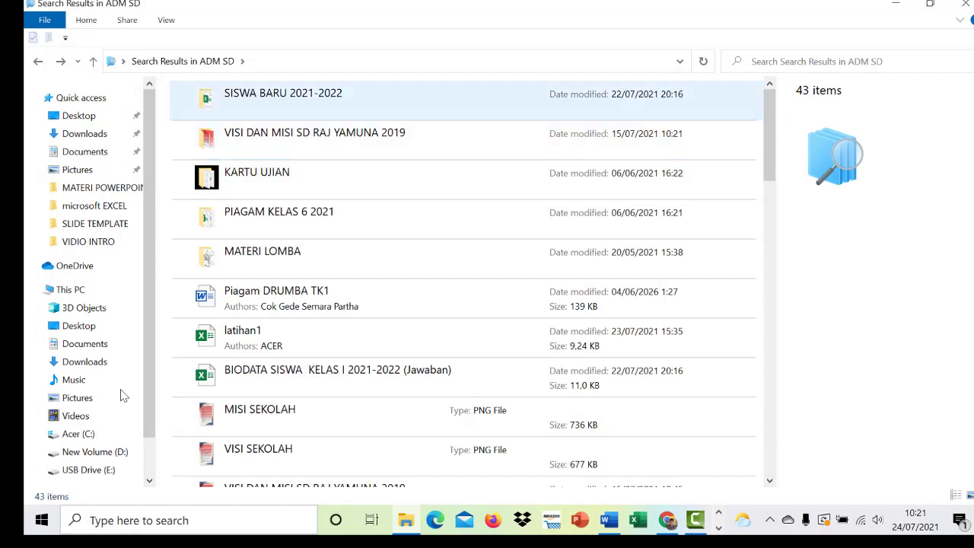
pyautogui.hotkey('shift', 'Tab')
pyautogui.press('Tab')
pyautogui.press('Down')
pyautogui.press('Down')
pyautogui.press('Down')
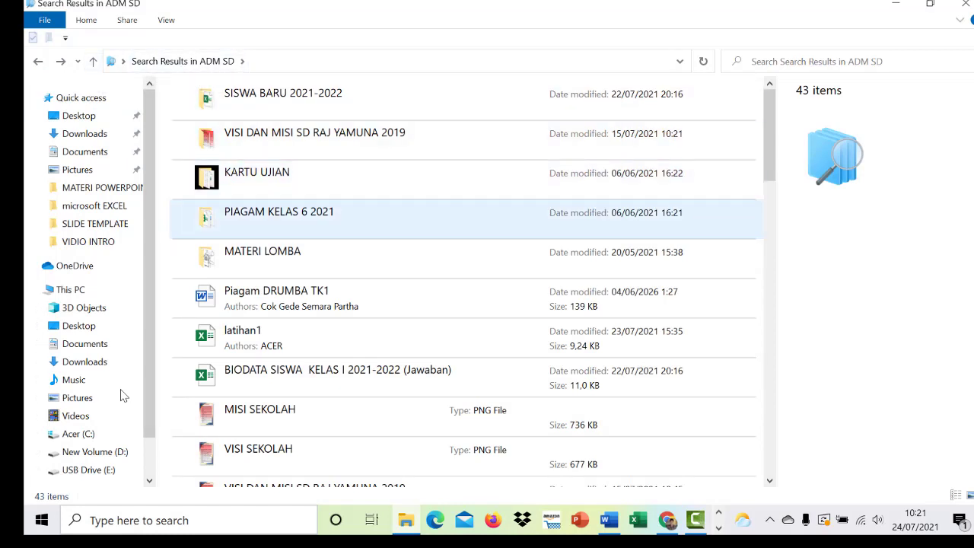
pyautogui.press('Return')
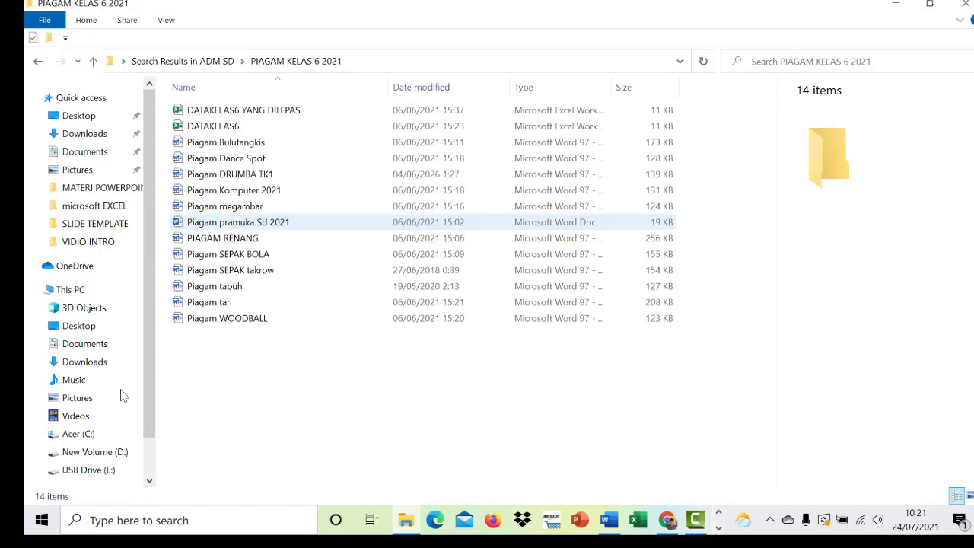
# Paste the copied MISI PNG file into the PIAGAM KELAS 6 2021 folder.
pyautogui.hotkey('shift', 'F10')
pyautogui.press('Up')
pyautogui.press('Up')
pyautogui.press('Up')
pyautogui.press('Up')
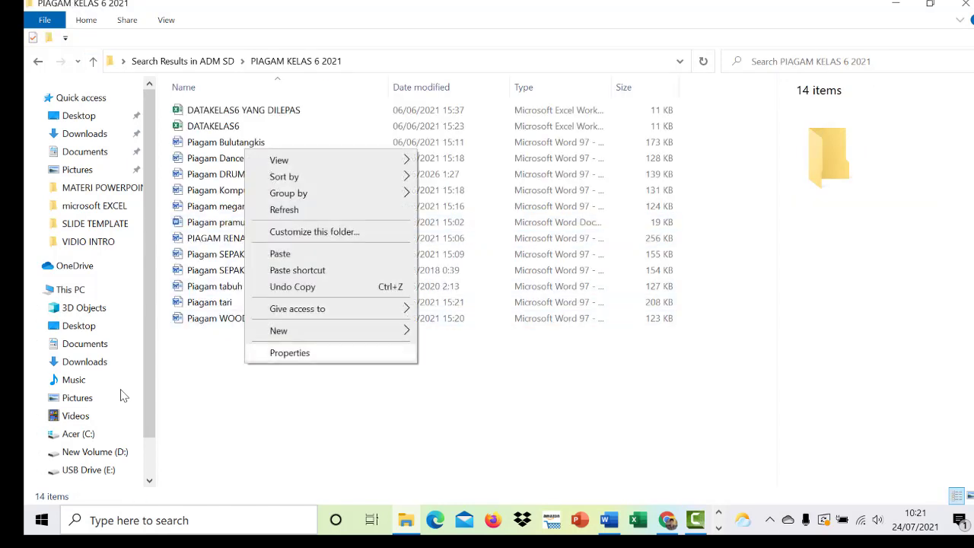
pyautogui.press('Up')
pyautogui.press('Up')
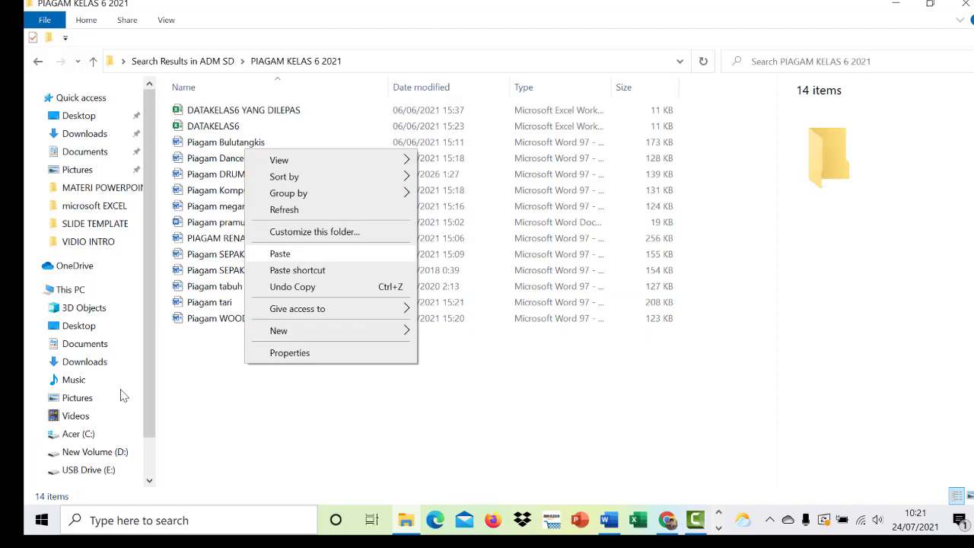
pyautogui.press('Return')
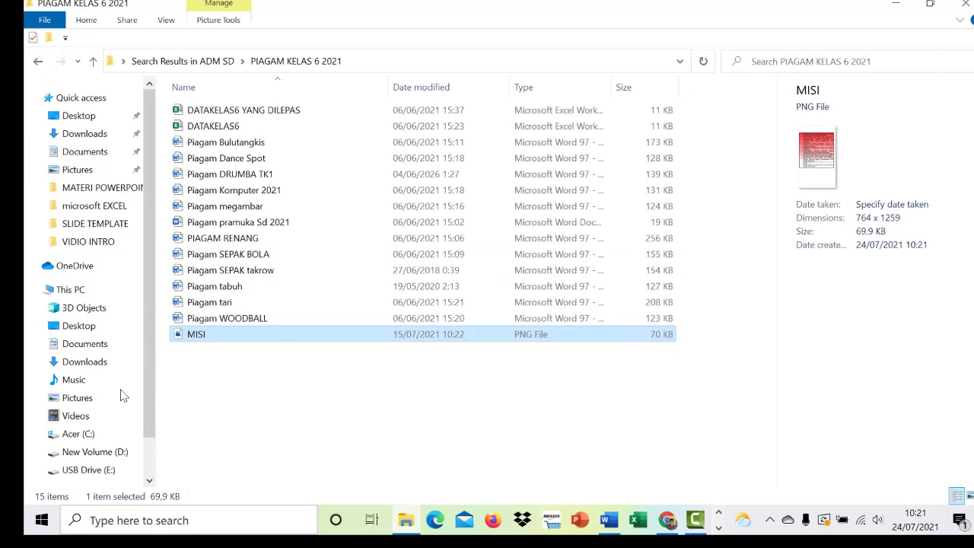
# Delete the pasted MISI file from the PIAGAM KELAS 6 2021 folder.
pyautogui.hotkey('shift', 'F10')
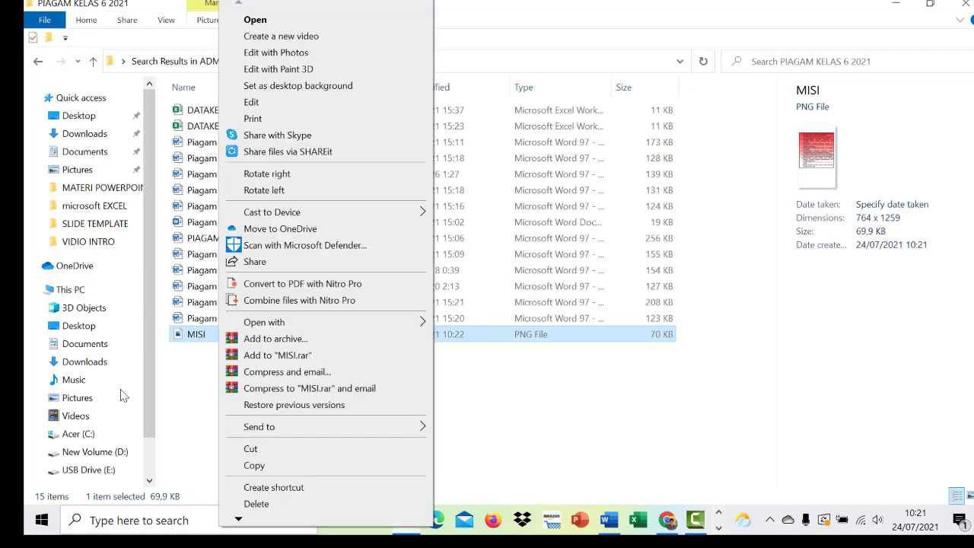
pyautogui.press('Down')
pyautogui.press('Down')
pyautogui.press('Down')
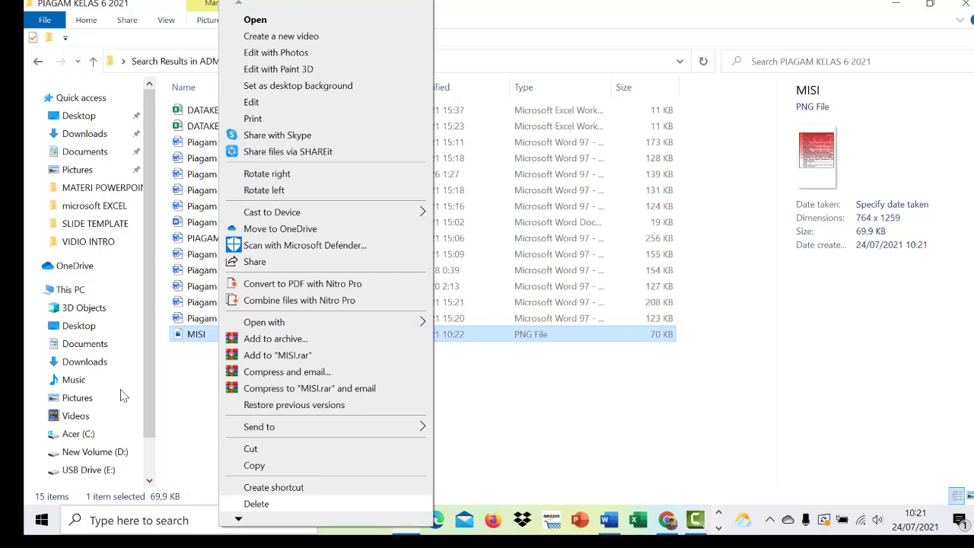
pyautogui.press('Return')
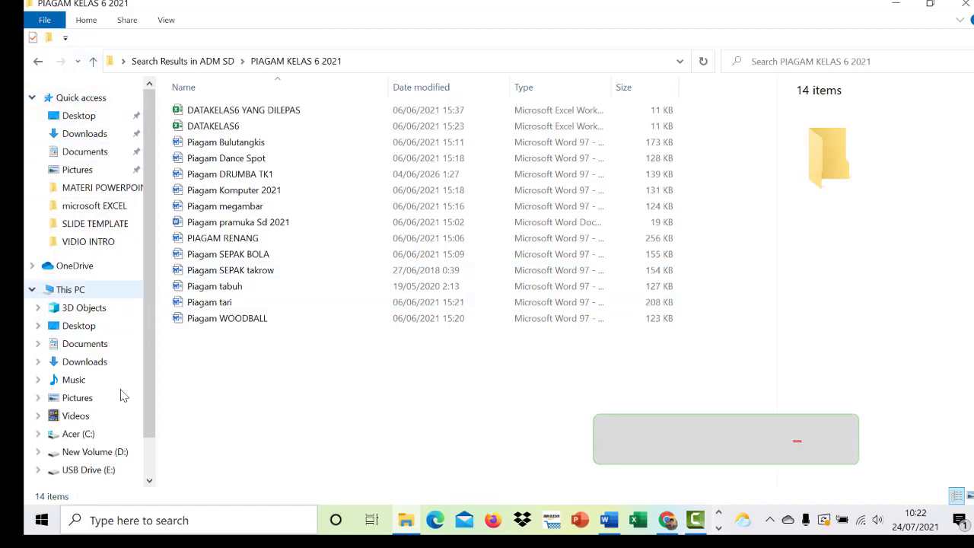
# Go to USB Drive (E:) to list its folders and files.
pyautogui.press('Down')
pyautogui.press('Down')
pyautogui.press('Down')
pyautogui.press('Down')
pyautogui.press('Down')
pyautogui.press('Down')
pyautogui.press('Down')
pyautogui.press('Down')
pyautogui.press('Down')
pyautogui.press('Down')
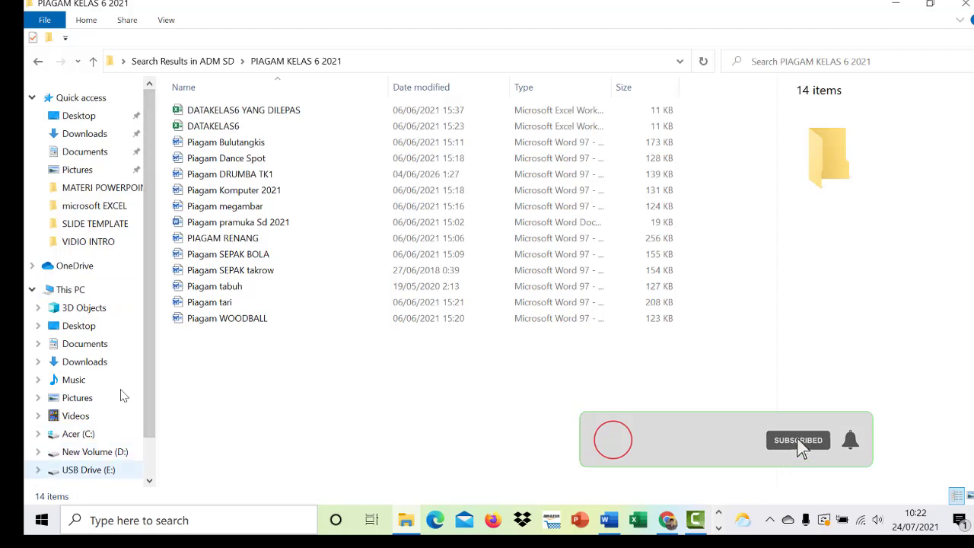
pyautogui.click(228, 382)
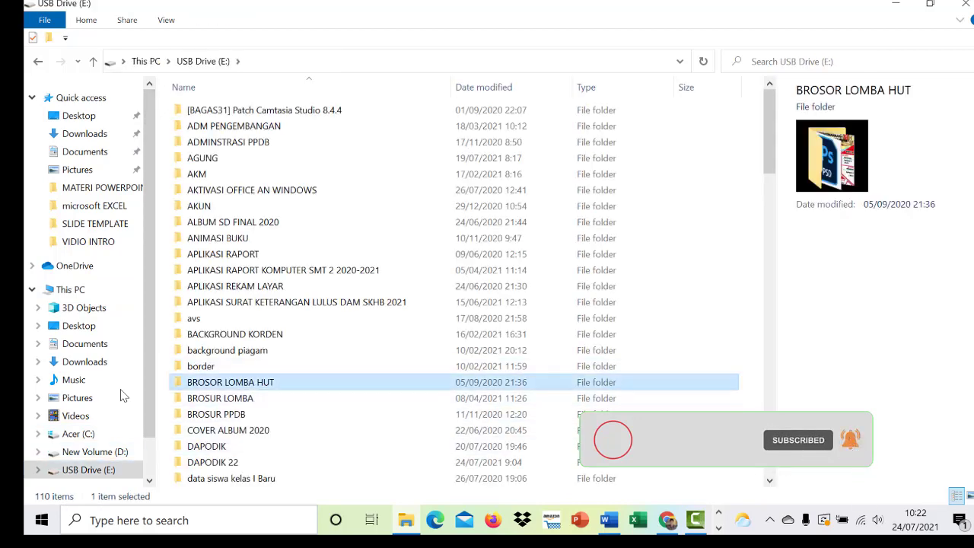
# Open the SEMESTER 1 folder inside TUGAS TIK on the USB drive.
pyautogui.press('t')
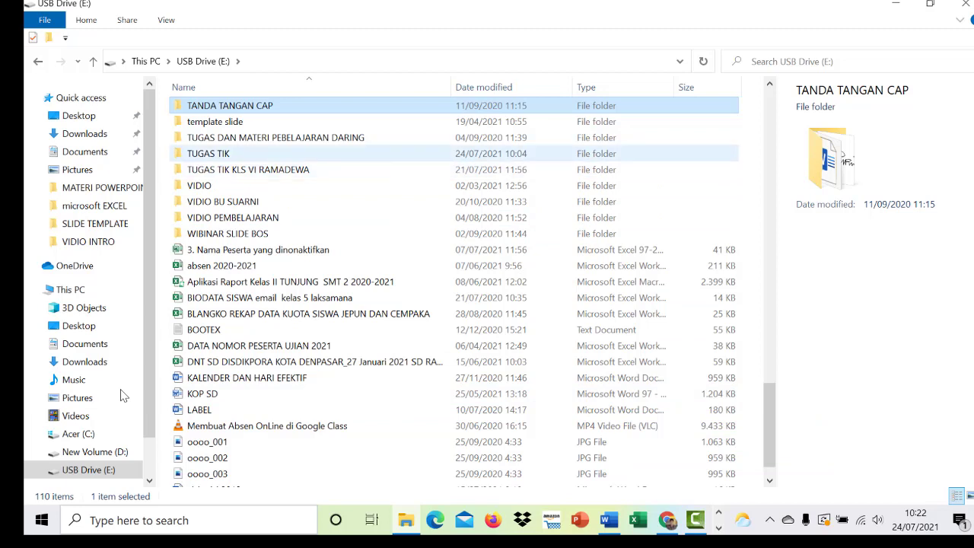
pyautogui.press('Down')
pyautogui.press('Down')
pyautogui.press('Down')
pyautogui.press('Return')
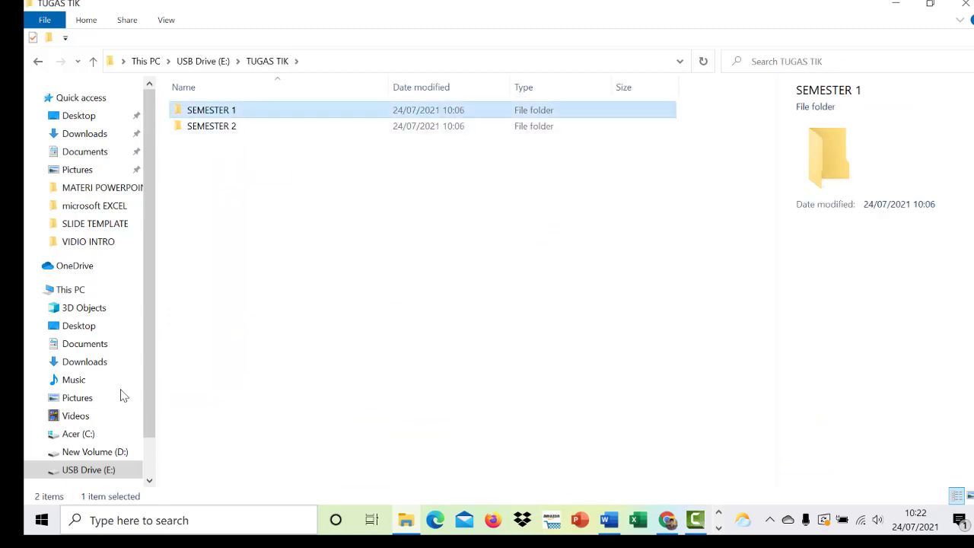
pyautogui.press('Return')
pyautogui.press('Down')
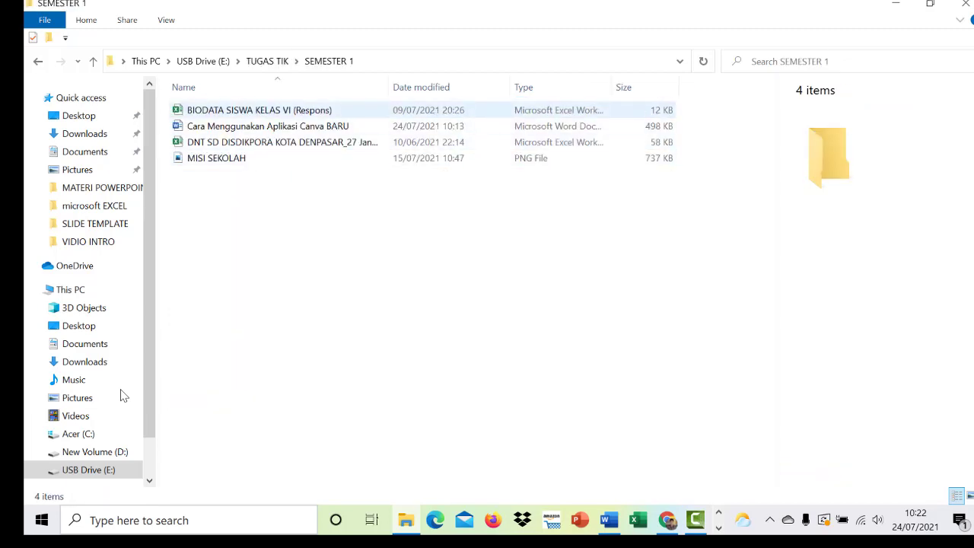
# Permanently delete the BIODATA SISWA KELAS VI (Respons) Excel file from the SEMESTER 1 folder.
pyautogui.hotkey('shift', 'F10')
pyautogui.press('Down')
pyautogui.press('Down')
pyautogui.press('Down')
pyautogui.press('Down')
pyautogui.press('Down')
pyautogui.press('Down')
pyautogui.press('Down')
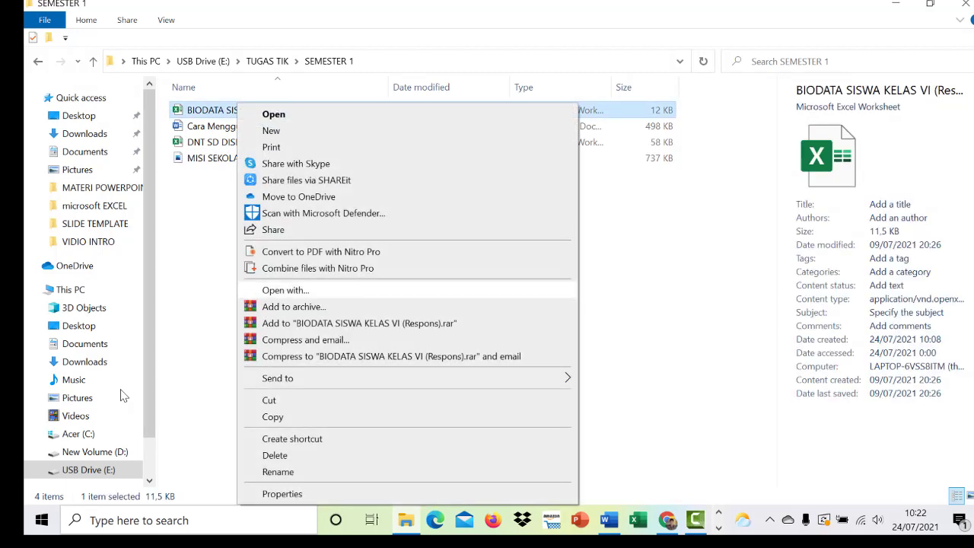
pyautogui.press('Down')
pyautogui.press('Down')
pyautogui.press('Return')
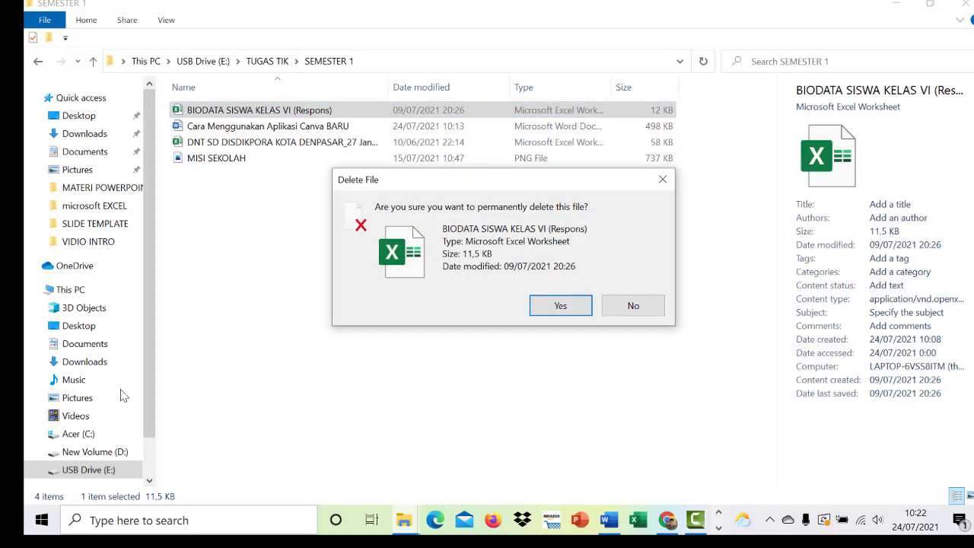
pyautogui.press('Return')
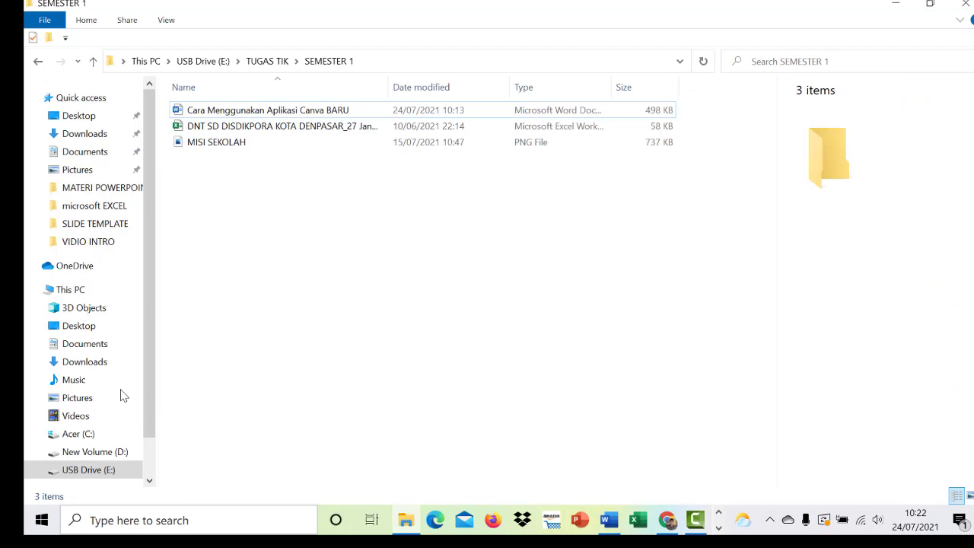
# Try to delete all three remaining files in the SEMESTER 1 folder at once.
pyautogui.press('End')
pyautogui.hotkey('ctrl', 'a')
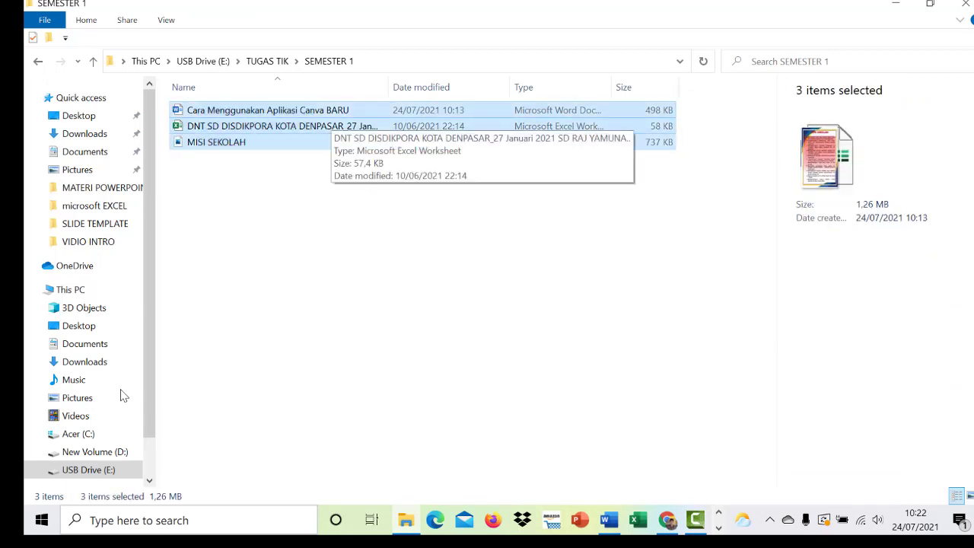
pyautogui.hotkey('shift', 'F10')
pyautogui.press('Down')
pyautogui.press('Down')
pyautogui.press('Down')
pyautogui.press('Down')
pyautogui.press('Down')
pyautogui.press('Down')
pyautogui.press('Down')
pyautogui.press('Down')
pyautogui.press('Down')
pyautogui.press('Down')
pyautogui.press('Down')
pyautogui.press('Down')
pyautogui.press('Down')
pyautogui.press('Down')
pyautogui.press('Down')
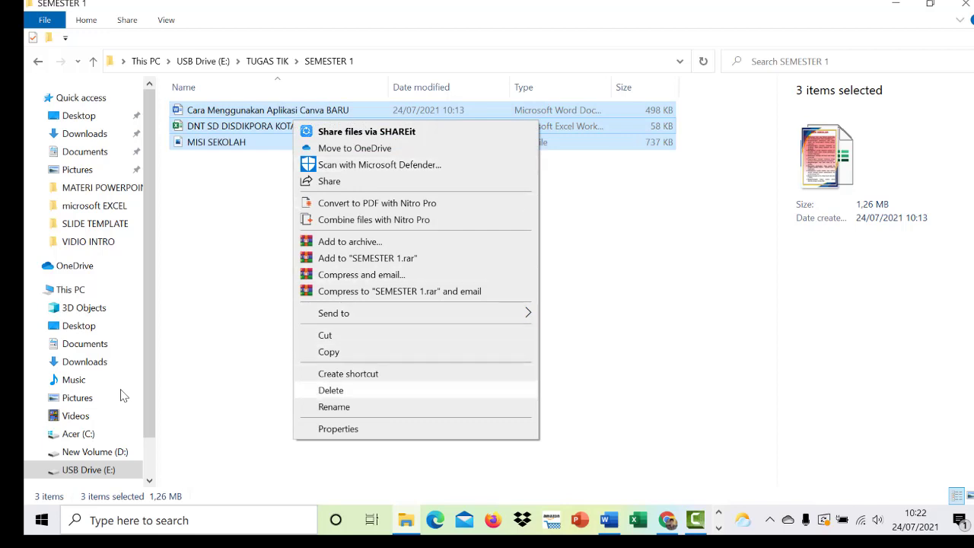
pyautogui.press('Return')
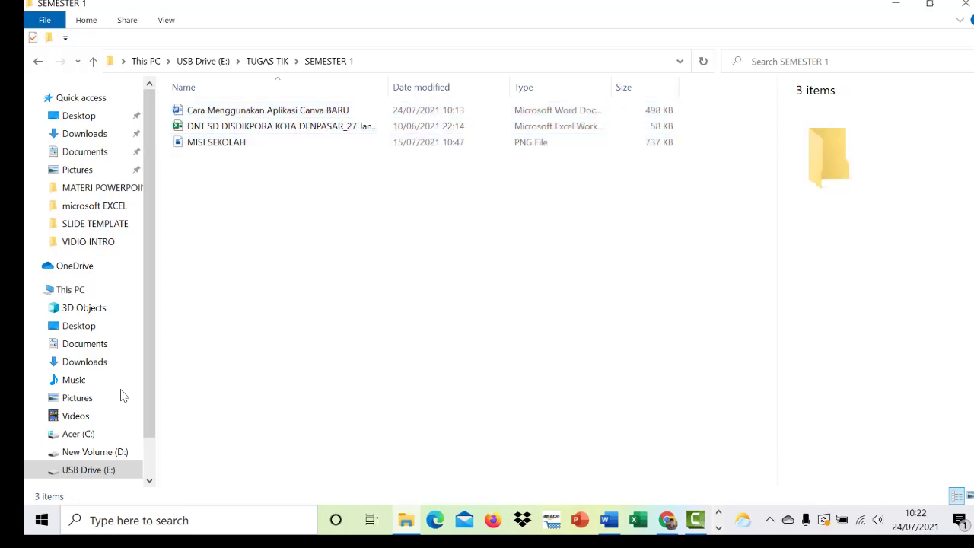
# Rename the MISI SEKOLAH PNG file to MISI SEKOLAH SD RAJ YAMUNA.
pyautogui.press('Down')
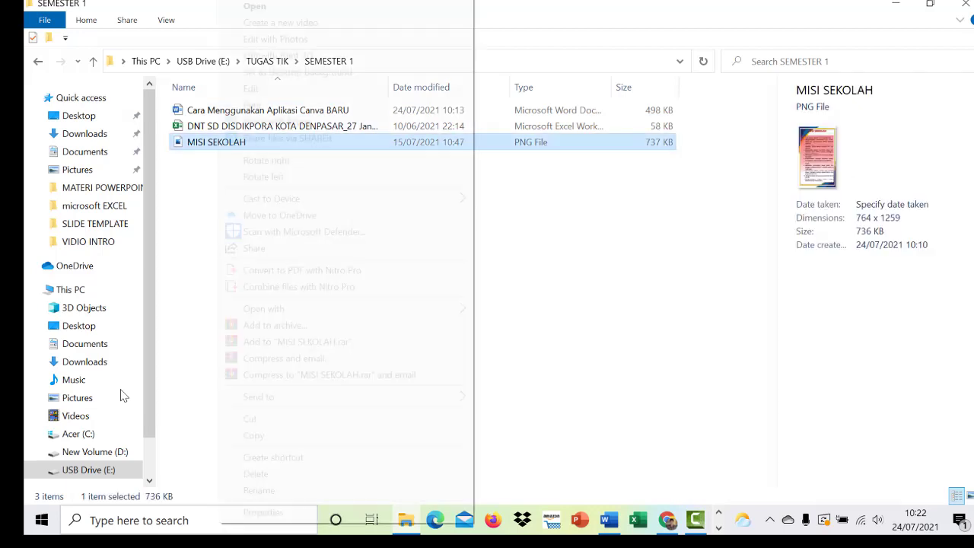
pyautogui.hotkey('shift', 'F10')
pyautogui.press('Up')
pyautogui.press('Up')
pyautogui.press('Up')
pyautogui.press('Up')
pyautogui.press('Up')
pyautogui.press('Up')
pyautogui.press('Down')
pyautogui.press('Down')
pyautogui.press('Down')
pyautogui.press('Down')
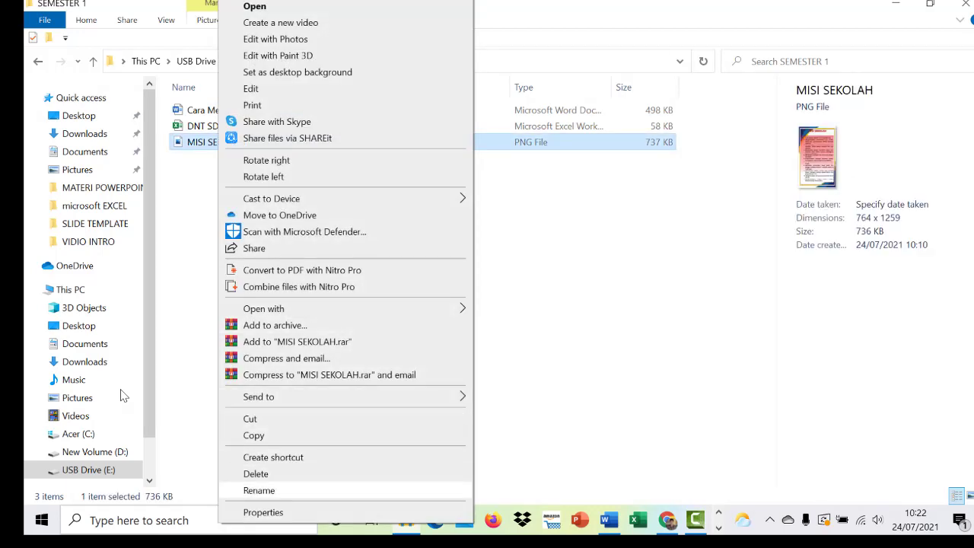
pyautogui.press('Return')
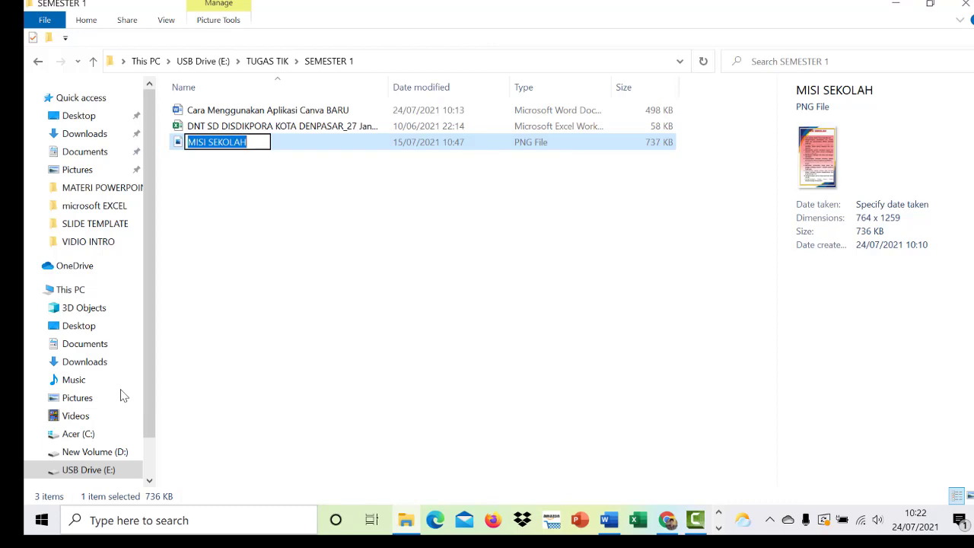
pyautogui.press('End')
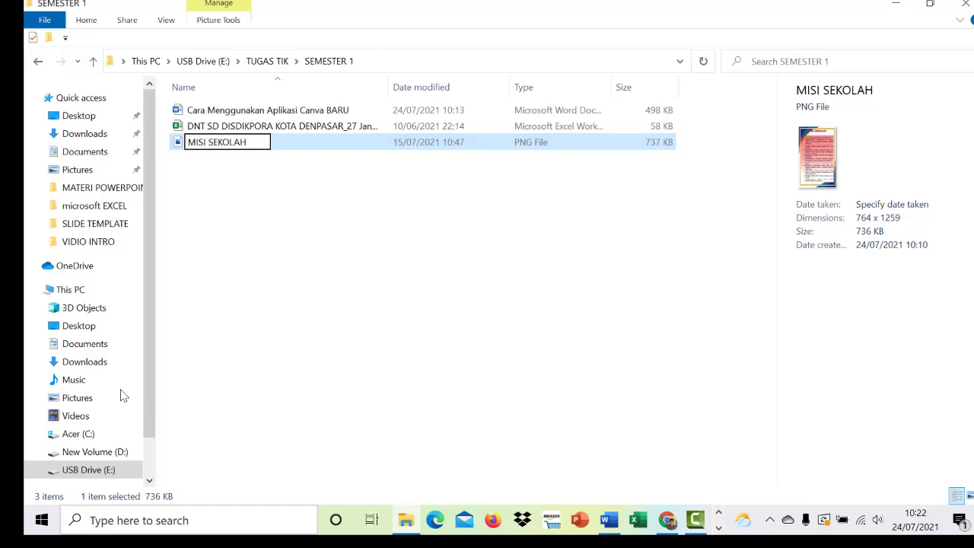
pyautogui.write('SD RAJ YAMUNA')
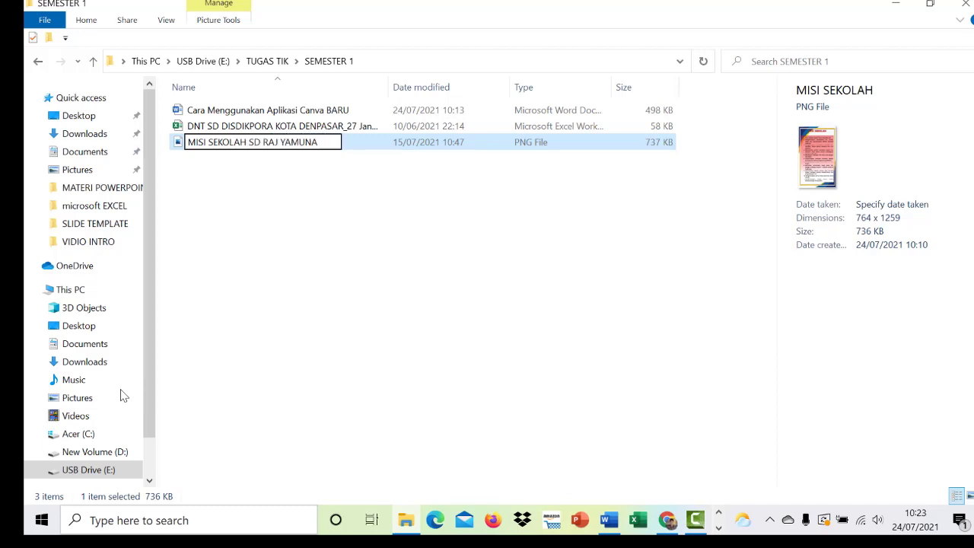
pyautogui.press('Return')
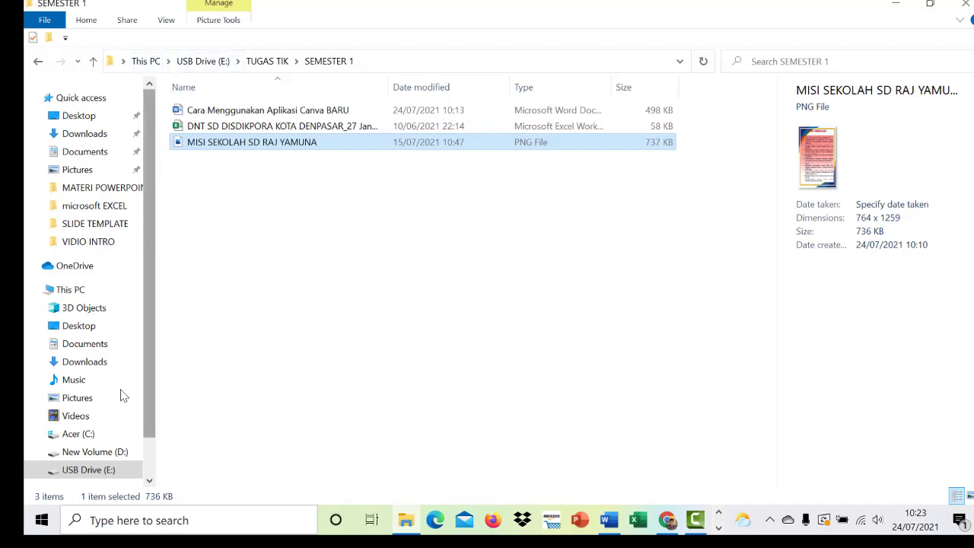
pyautogui.scroll(-1, 124, 395)
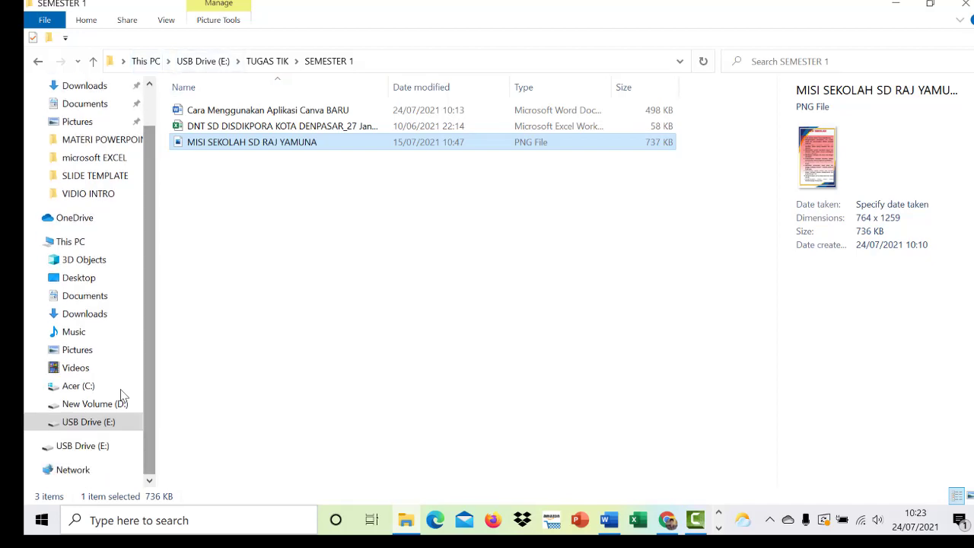
pyautogui.scroll(1, 121, 394)
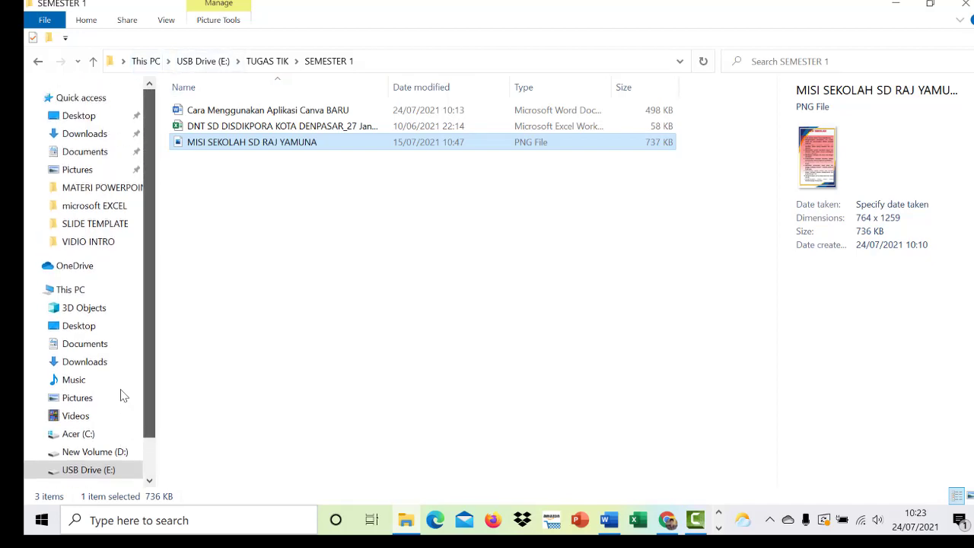
pyautogui.scroll(-1, 121, 394)
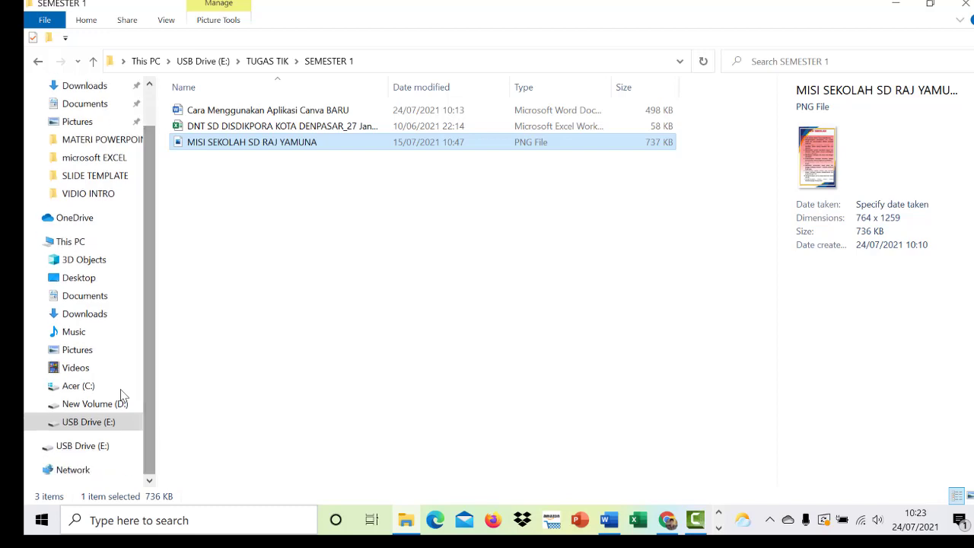